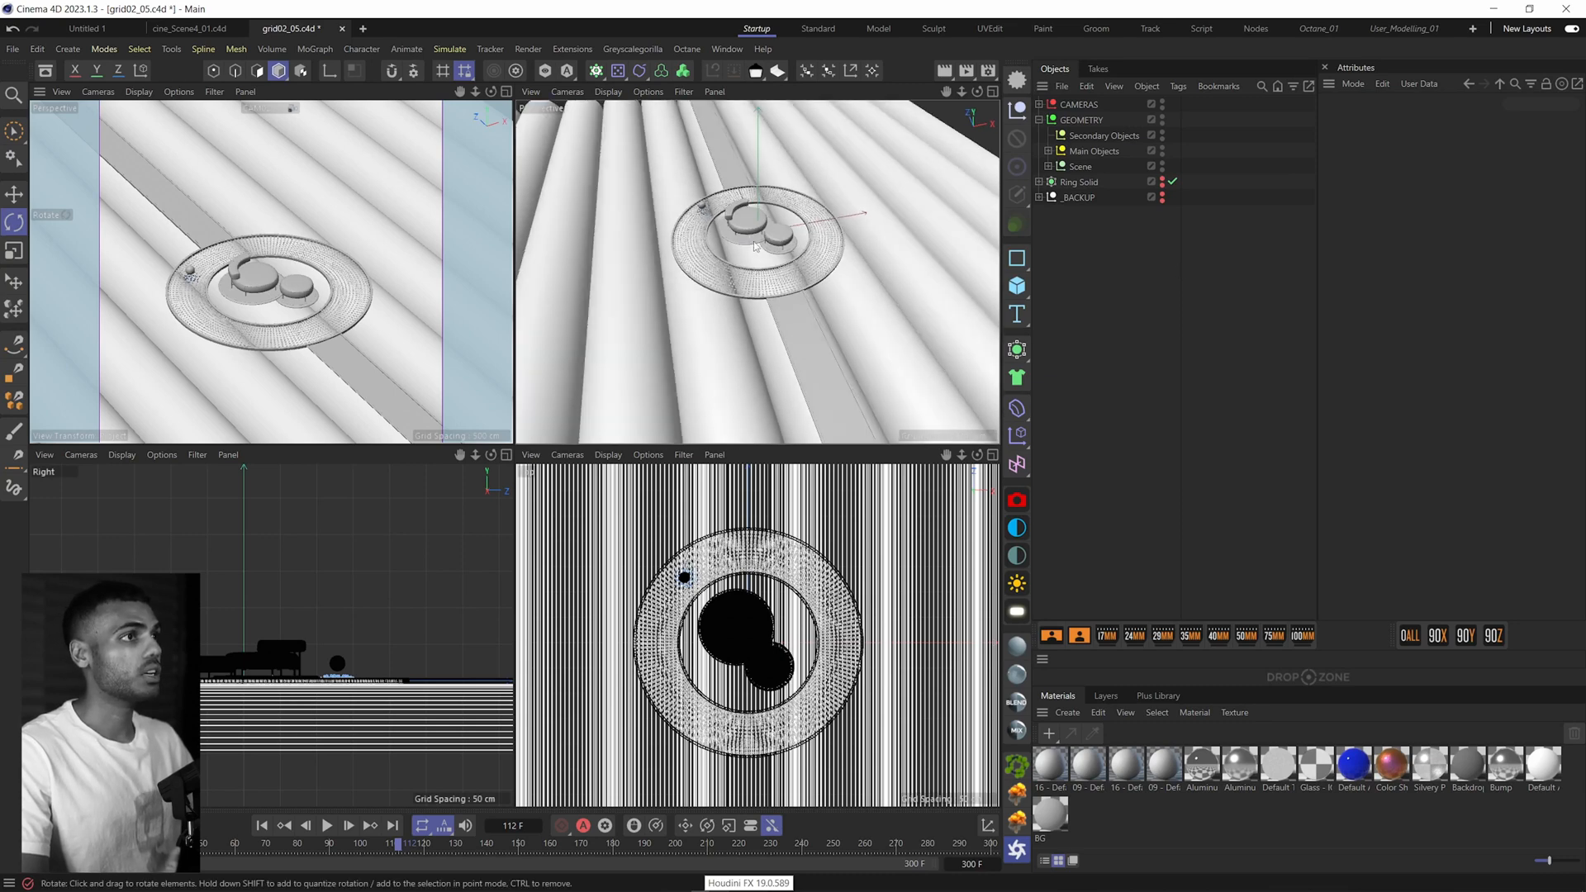
# Step: Expand the Scene and Cloner.BG groups, inspecting the Extrude.1 background and platform_bottom objects
pyautogui.click(1050, 167)
pyautogui.click(1056, 259)
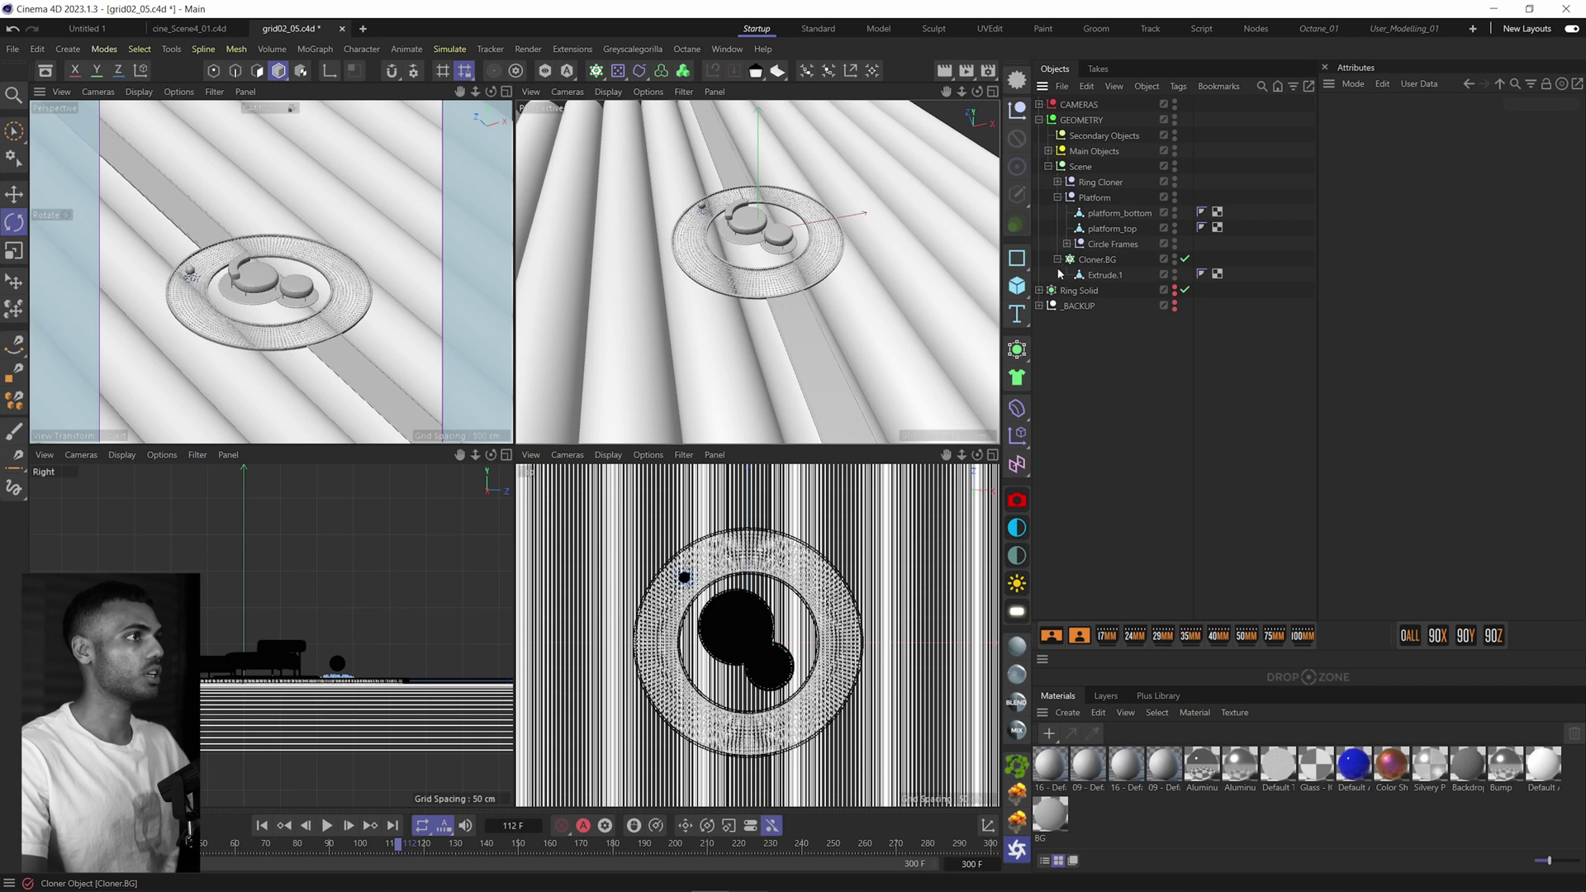
pyautogui.click(1102, 276)
pyautogui.scroll(-5, 744, 248)
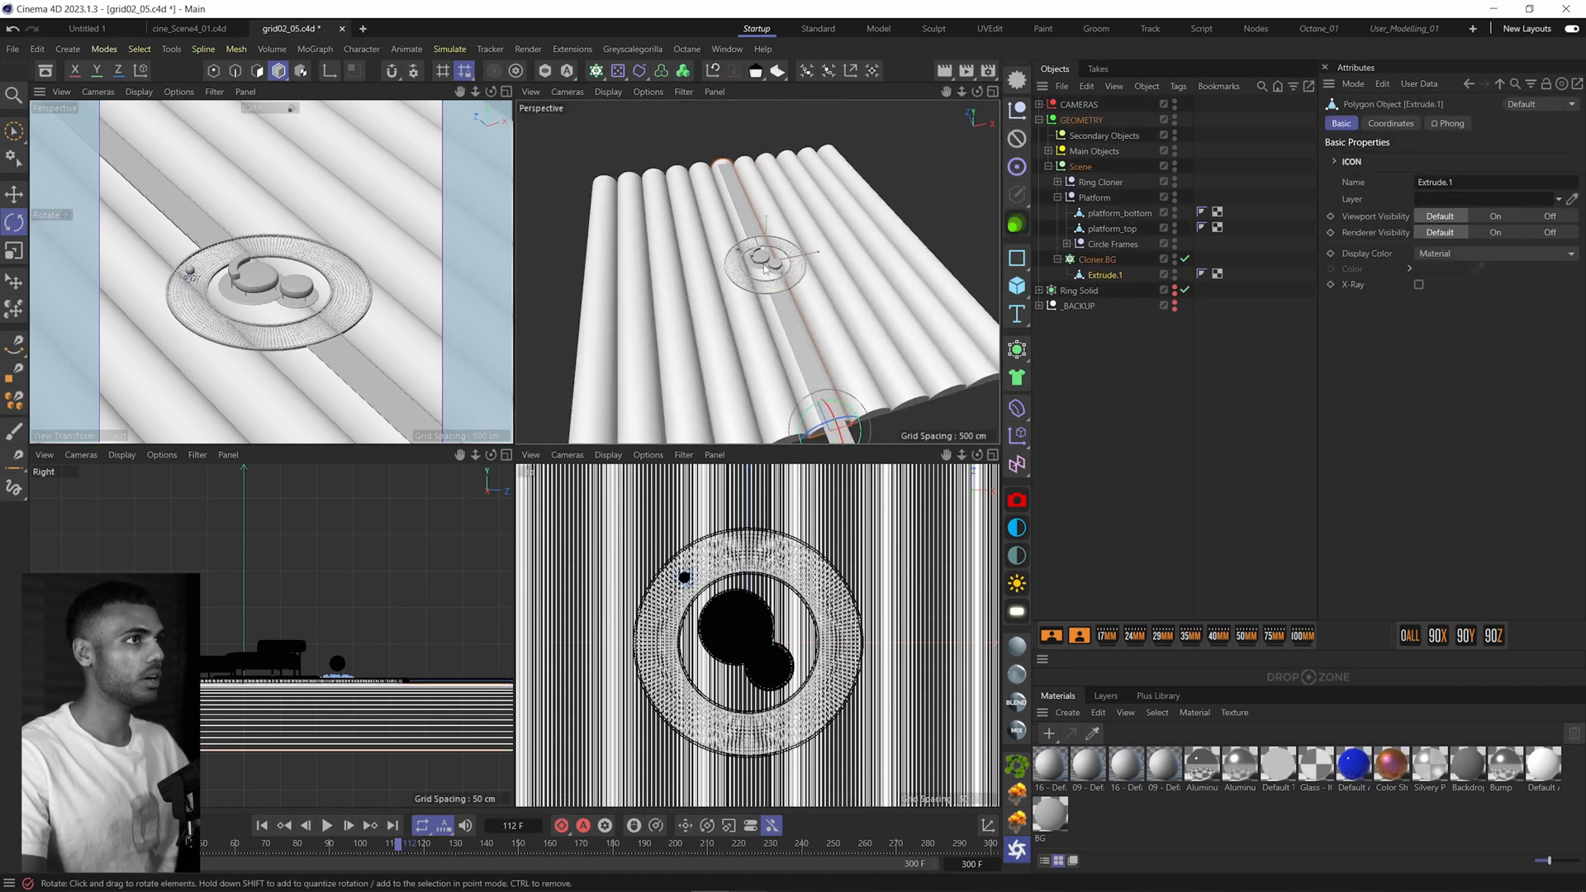
pyautogui.scroll(8, 768, 268)
pyautogui.click(843, 425)
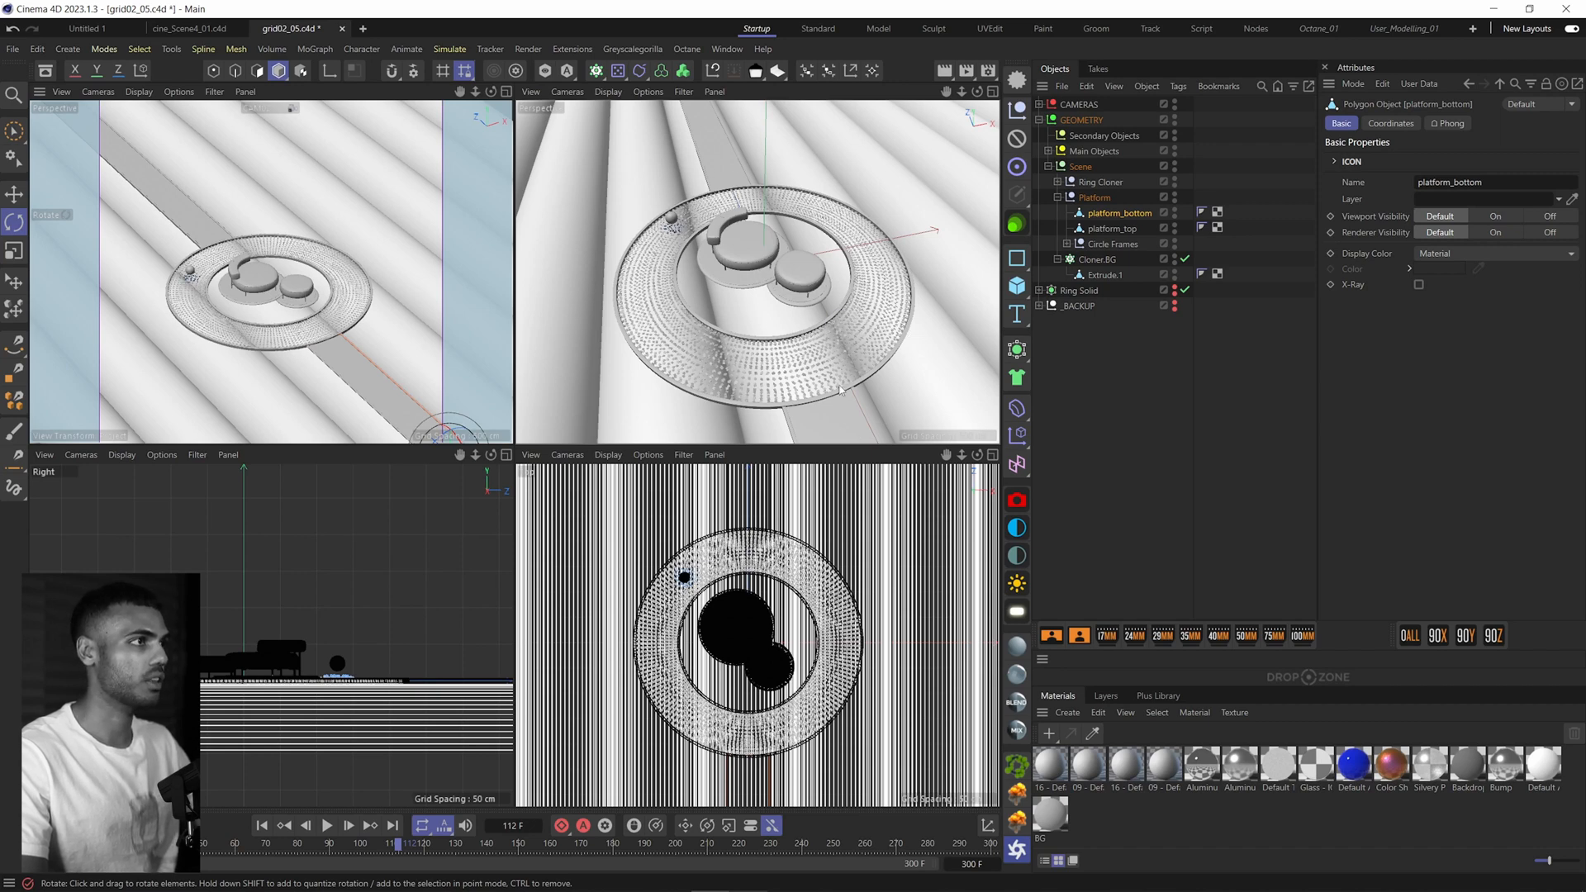
pyautogui.keyDown('alt'); pyautogui.moveTo(840, 389); pyautogui.dragTo(794, 348); pyautogui.keyUp('alt')
# Step: Clear the selection and expand Main Objects to reveal the furniture objects
pyautogui.click(1018, 286)
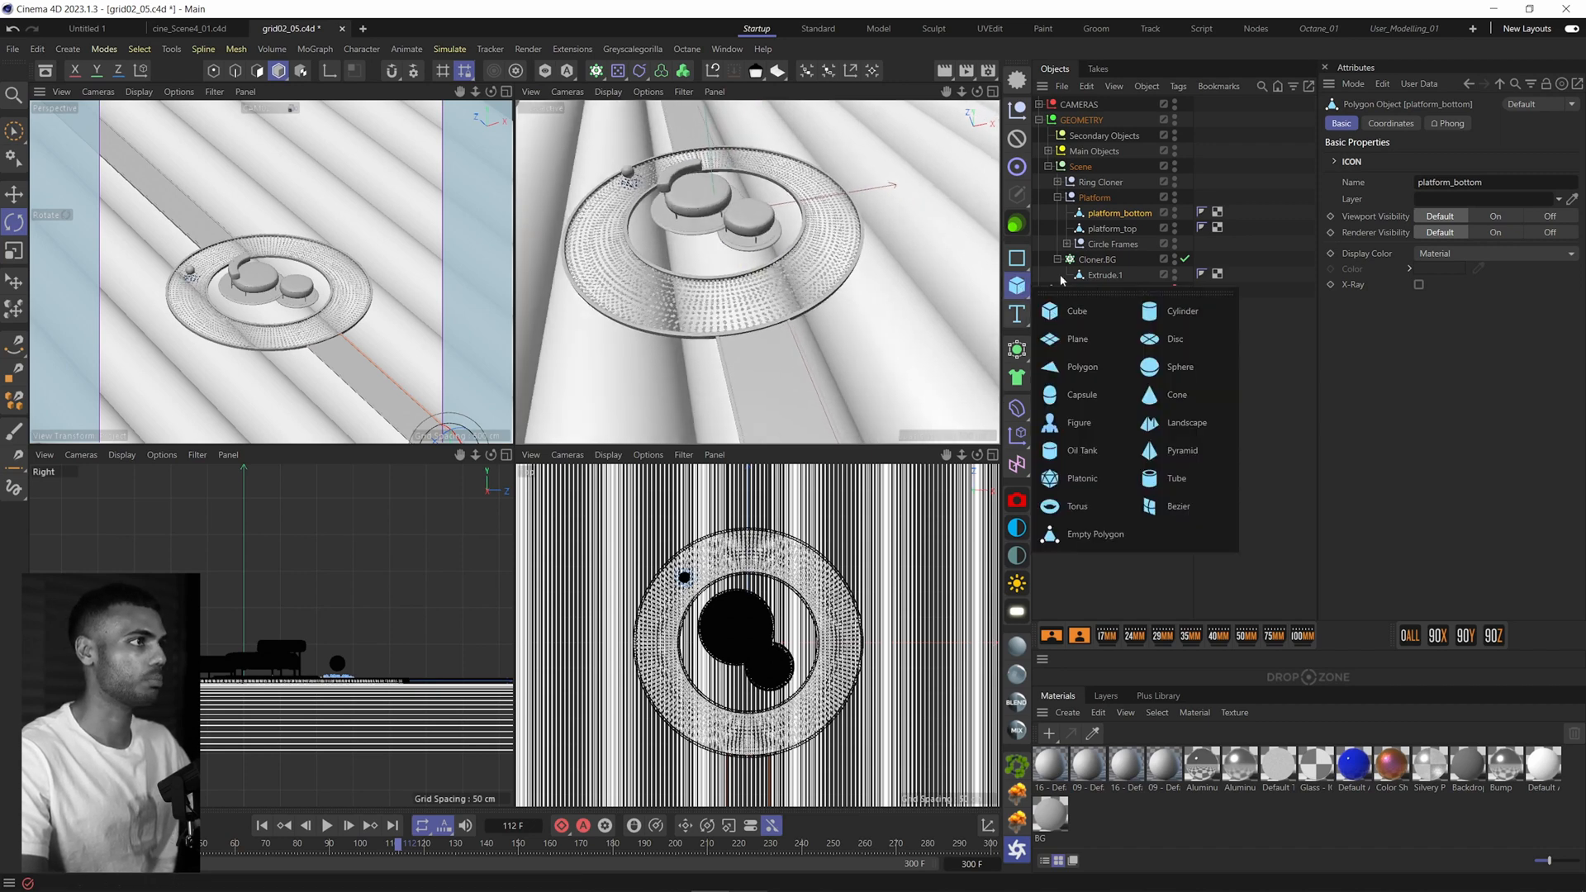
pyautogui.click(1252, 333)
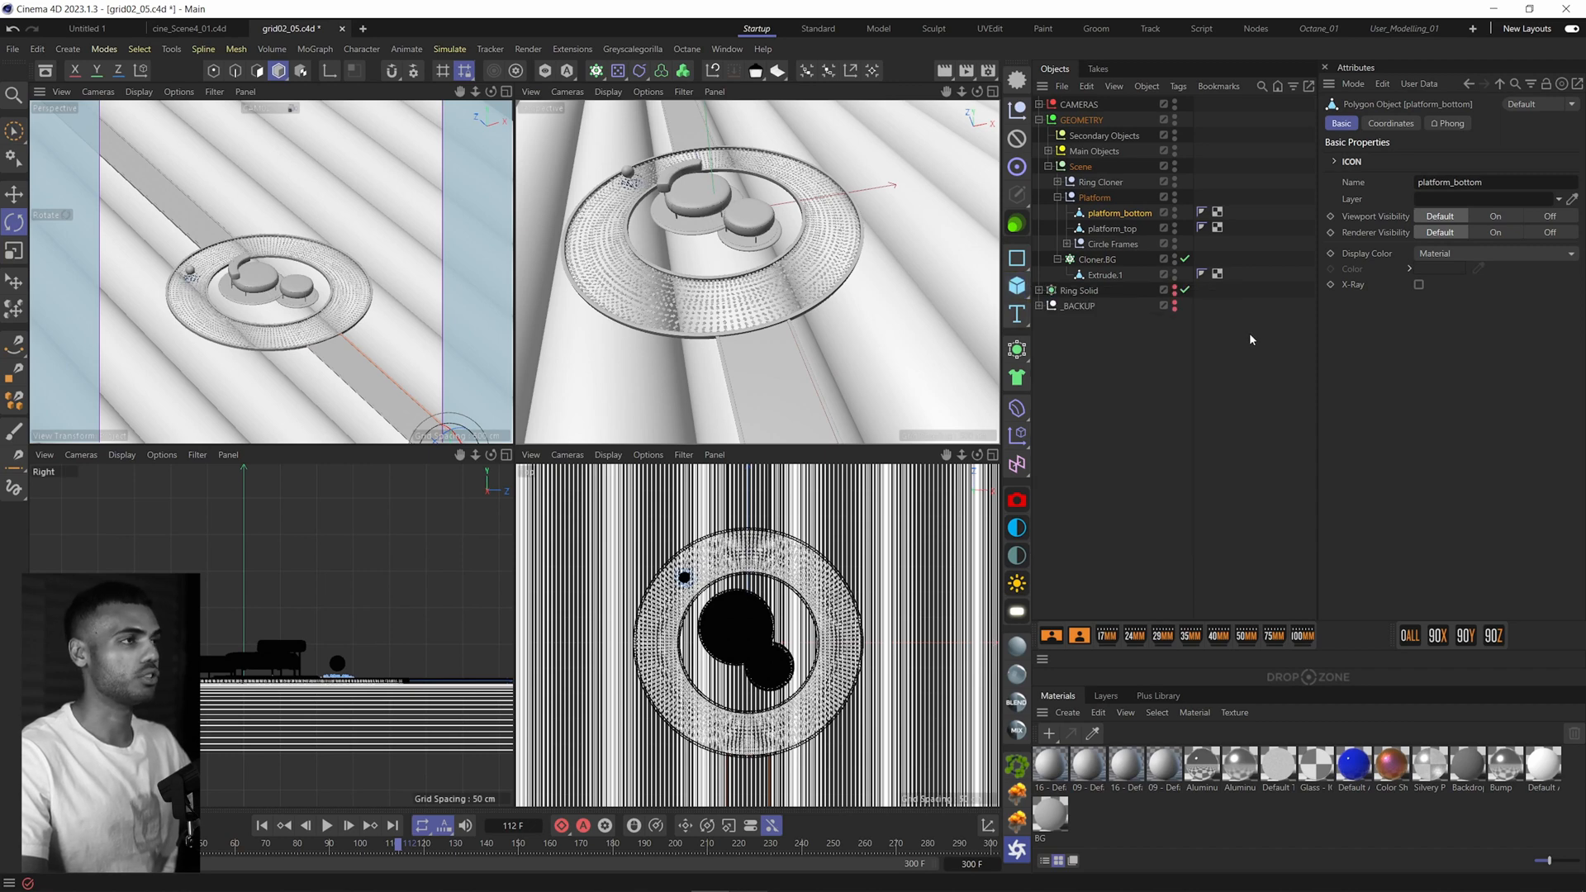
pyautogui.click(1175, 362)
pyautogui.scroll(4, 706, 212)
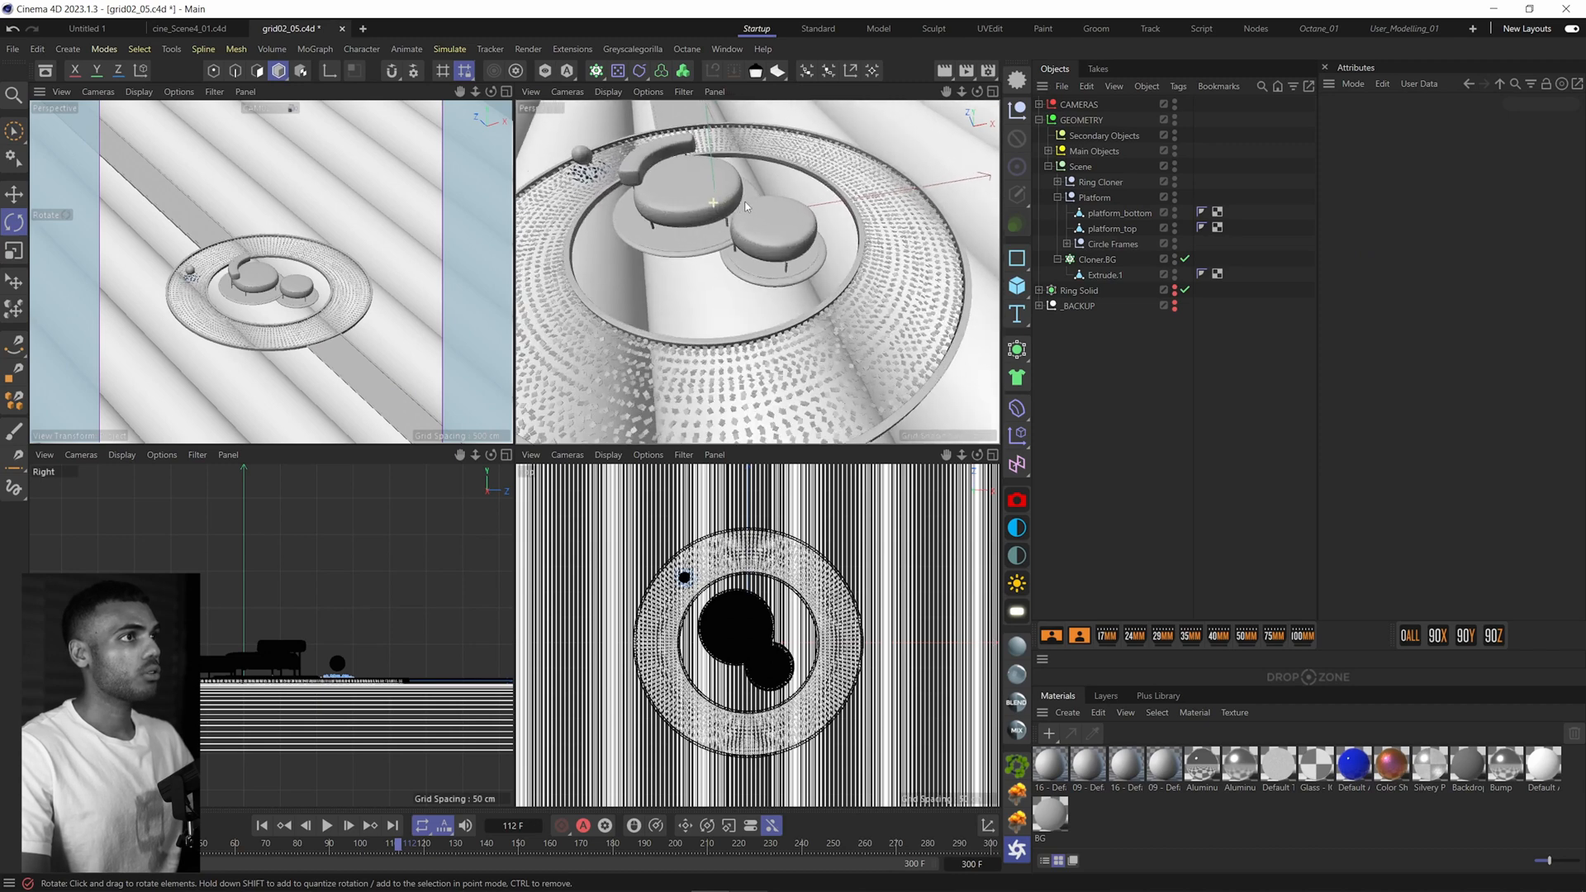
pyautogui.scroll(2, 694, 216)
pyautogui.keyDown('alt'); pyautogui.moveTo(694, 222); pyautogui.dragTo(806, 227); pyautogui.keyUp('alt')
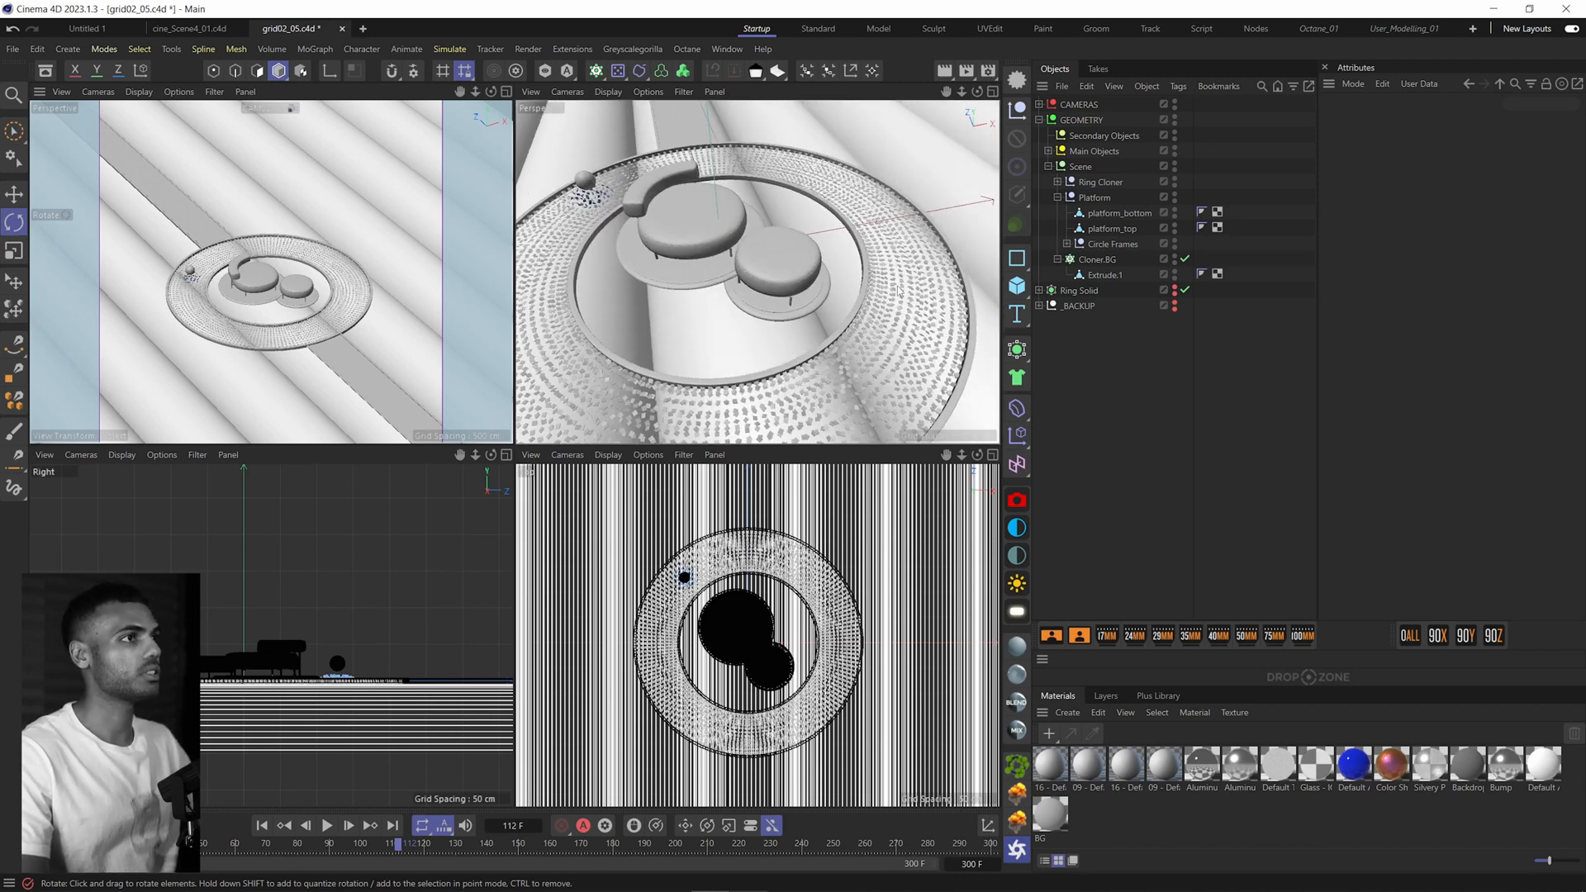
pyautogui.scroll(5, 702, 279)
pyautogui.scroll(3, 731, 254)
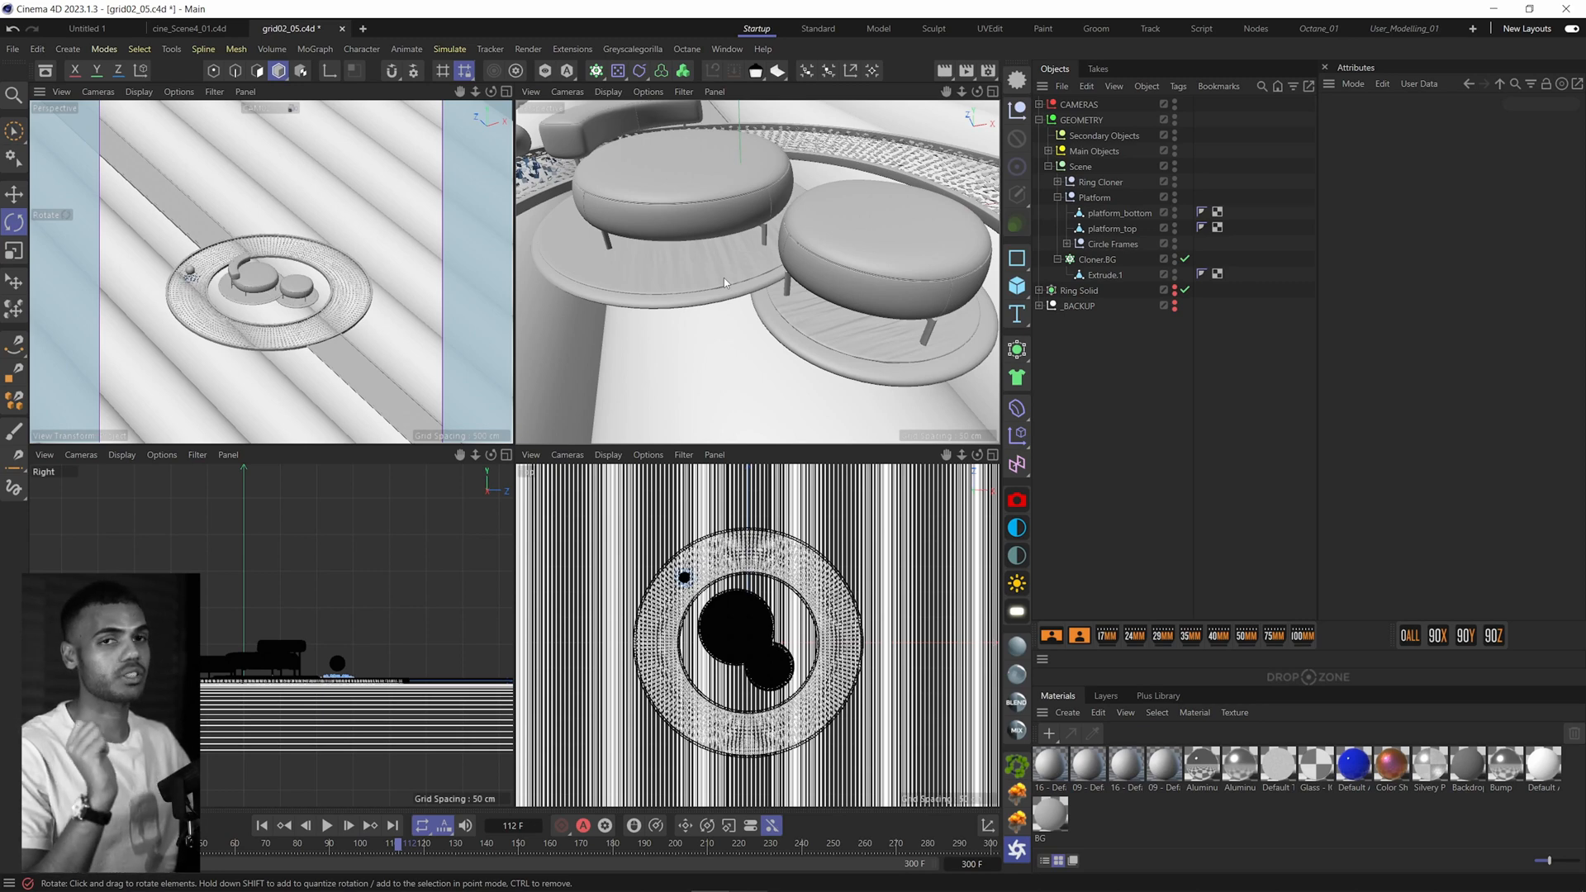
pyautogui.click(1048, 150)
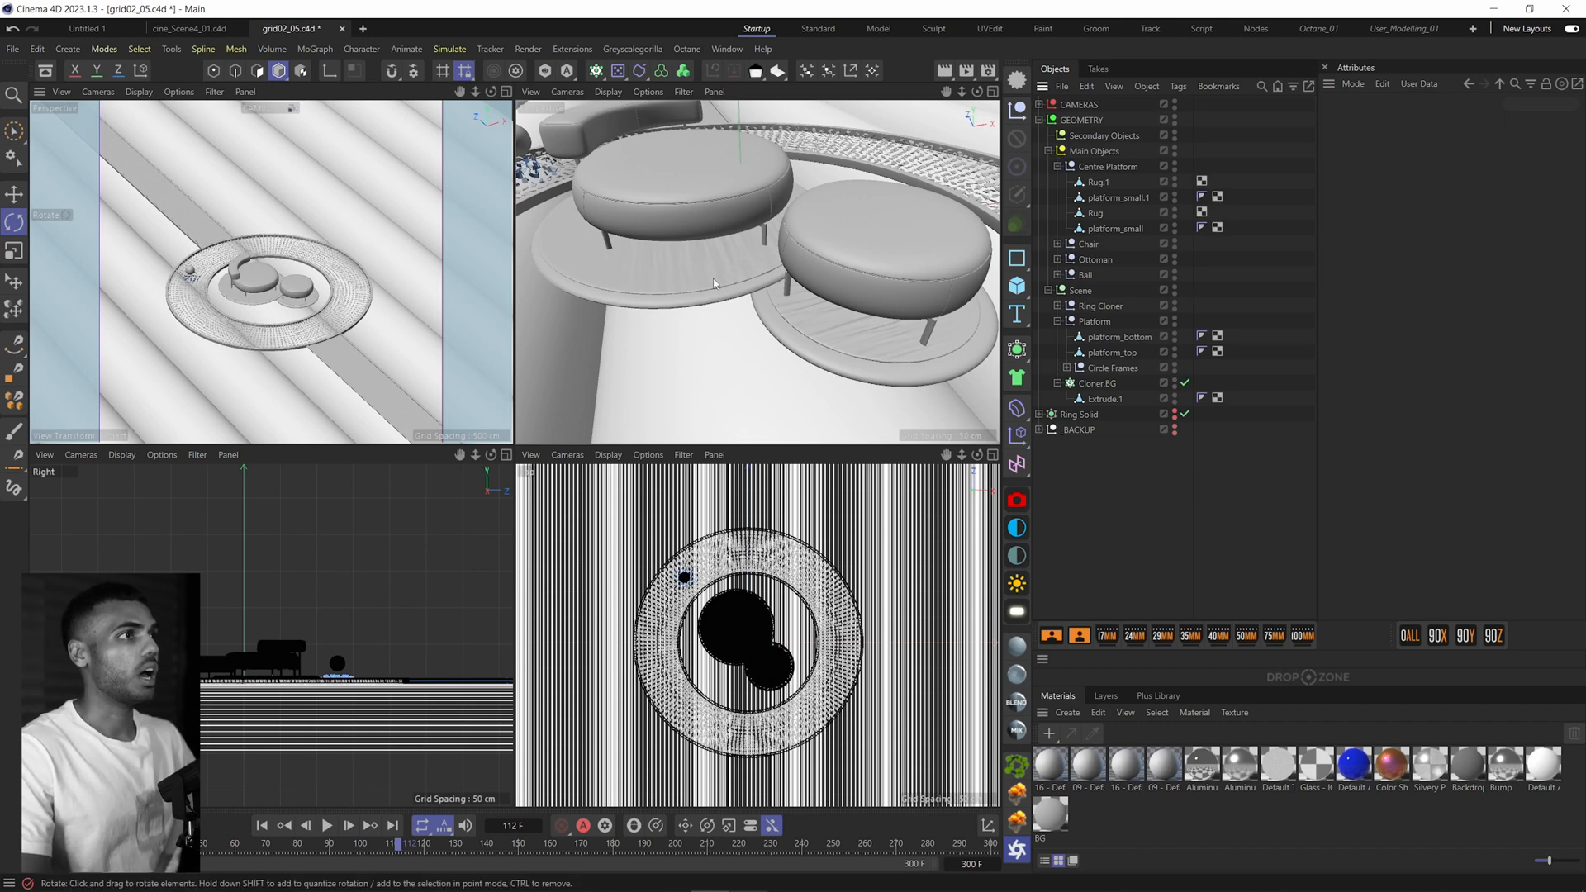
pyautogui.scroll(-5, 726, 285)
pyautogui.scroll(4, 749, 407)
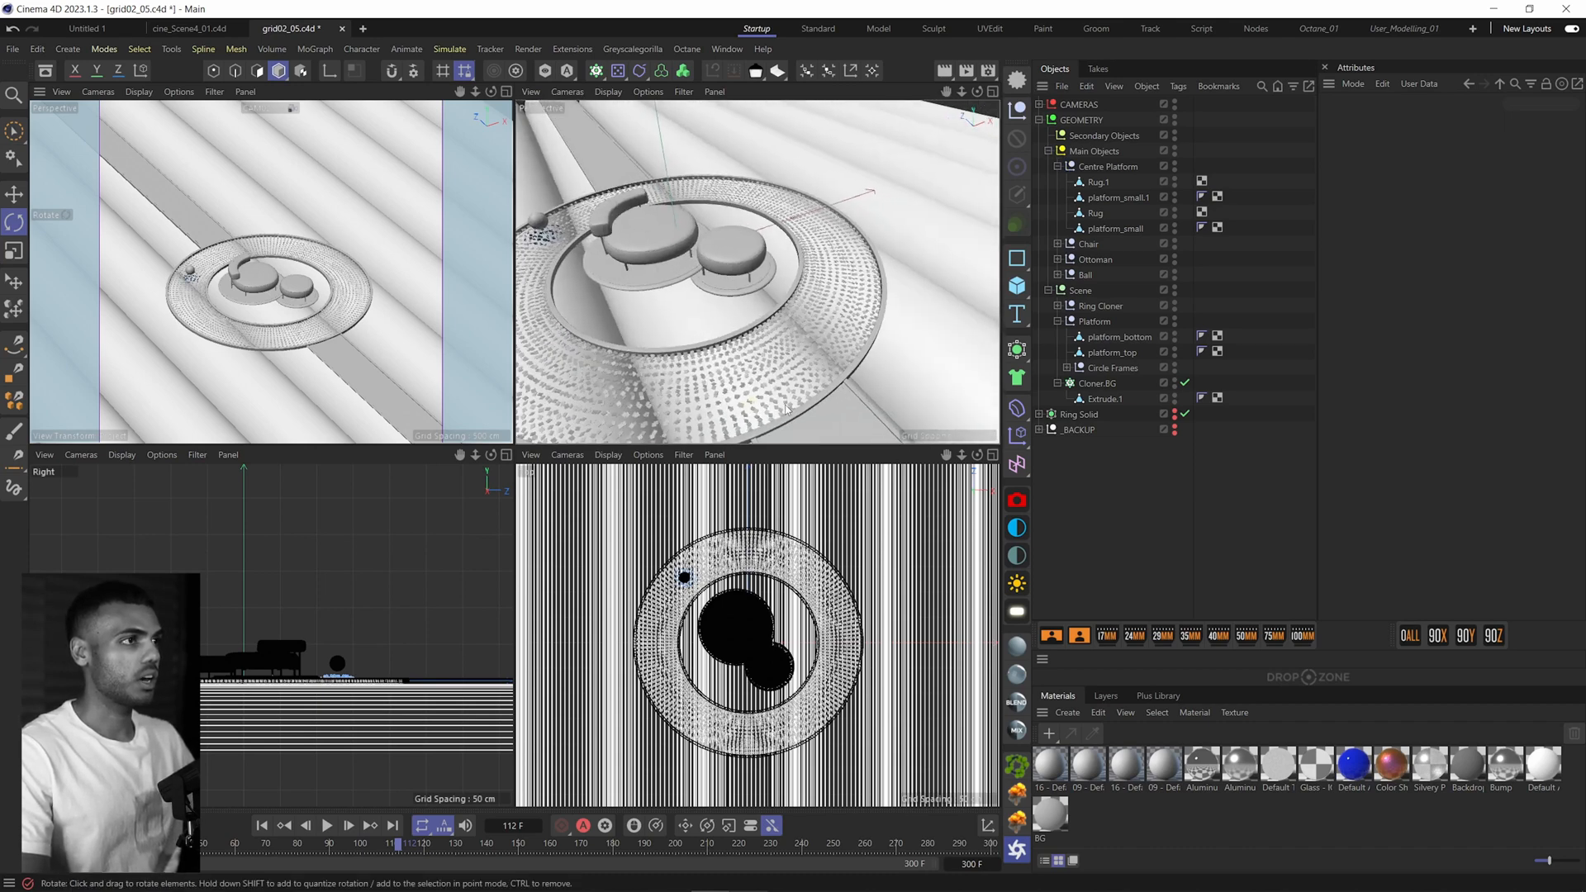
pyautogui.scroll(4, 788, 407)
pyautogui.scroll(3, 788, 407)
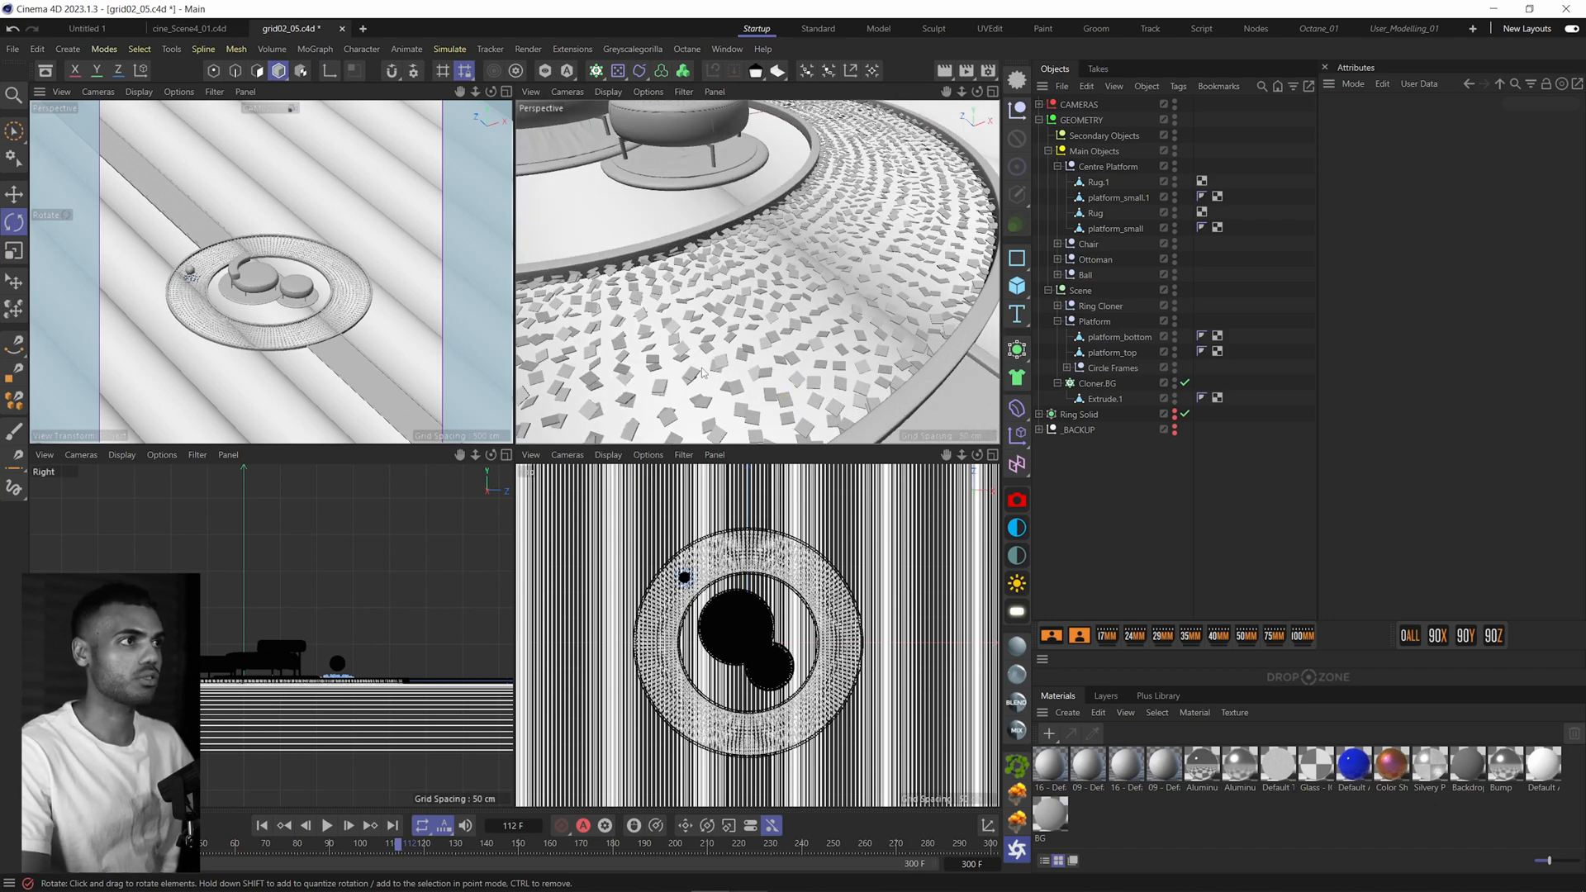
# Step: Expand Ring Cloner and inspect Cloner_platform with its cloned Cube
pyautogui.click(800, 271)
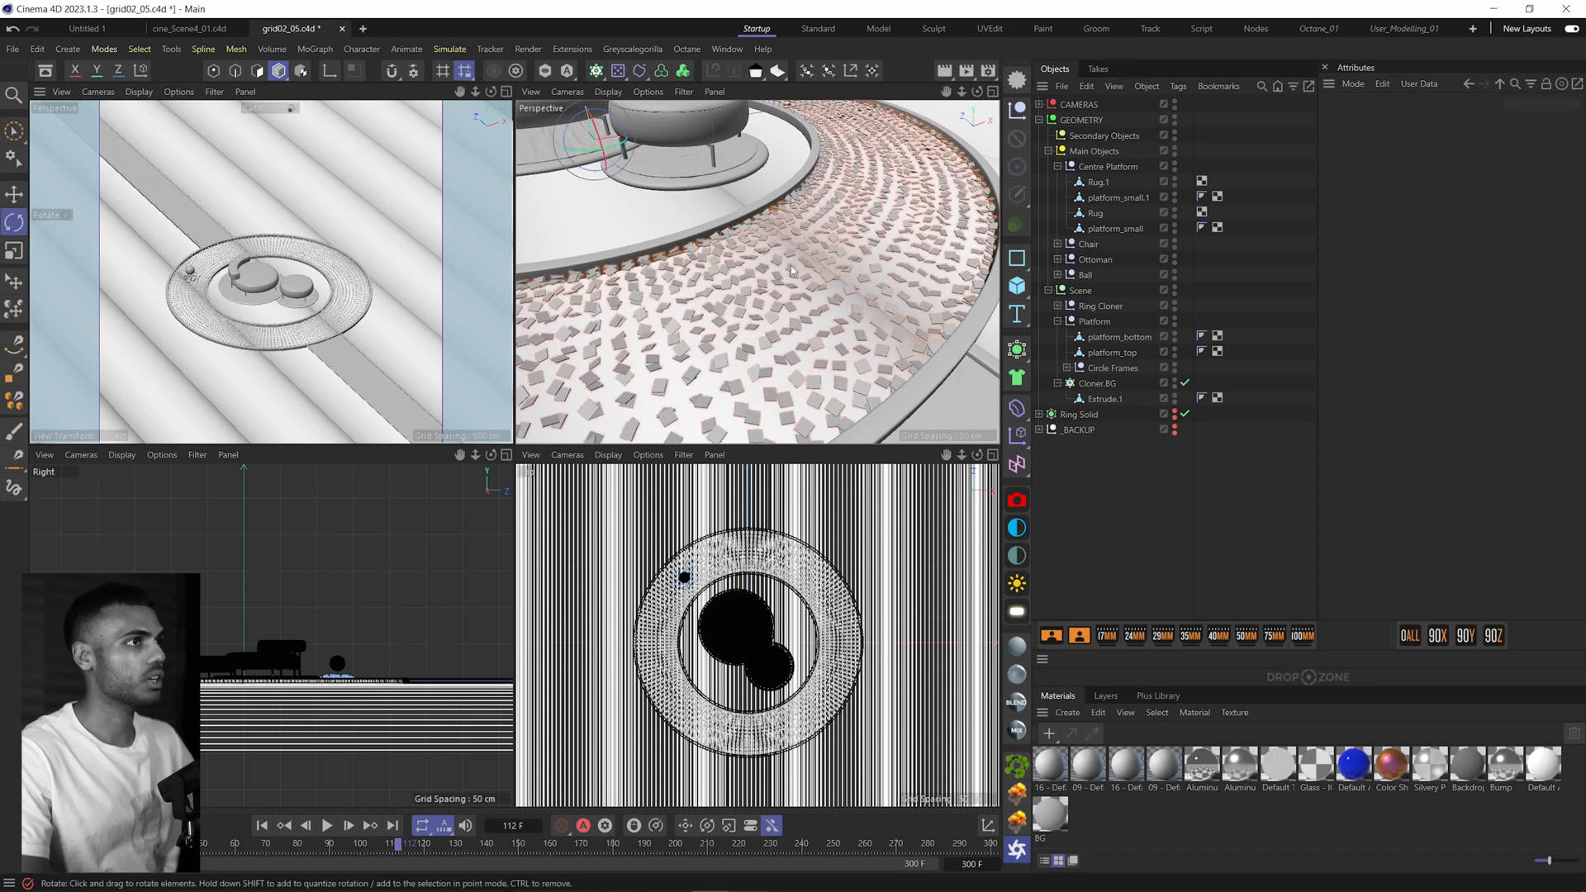
pyautogui.click(1063, 305)
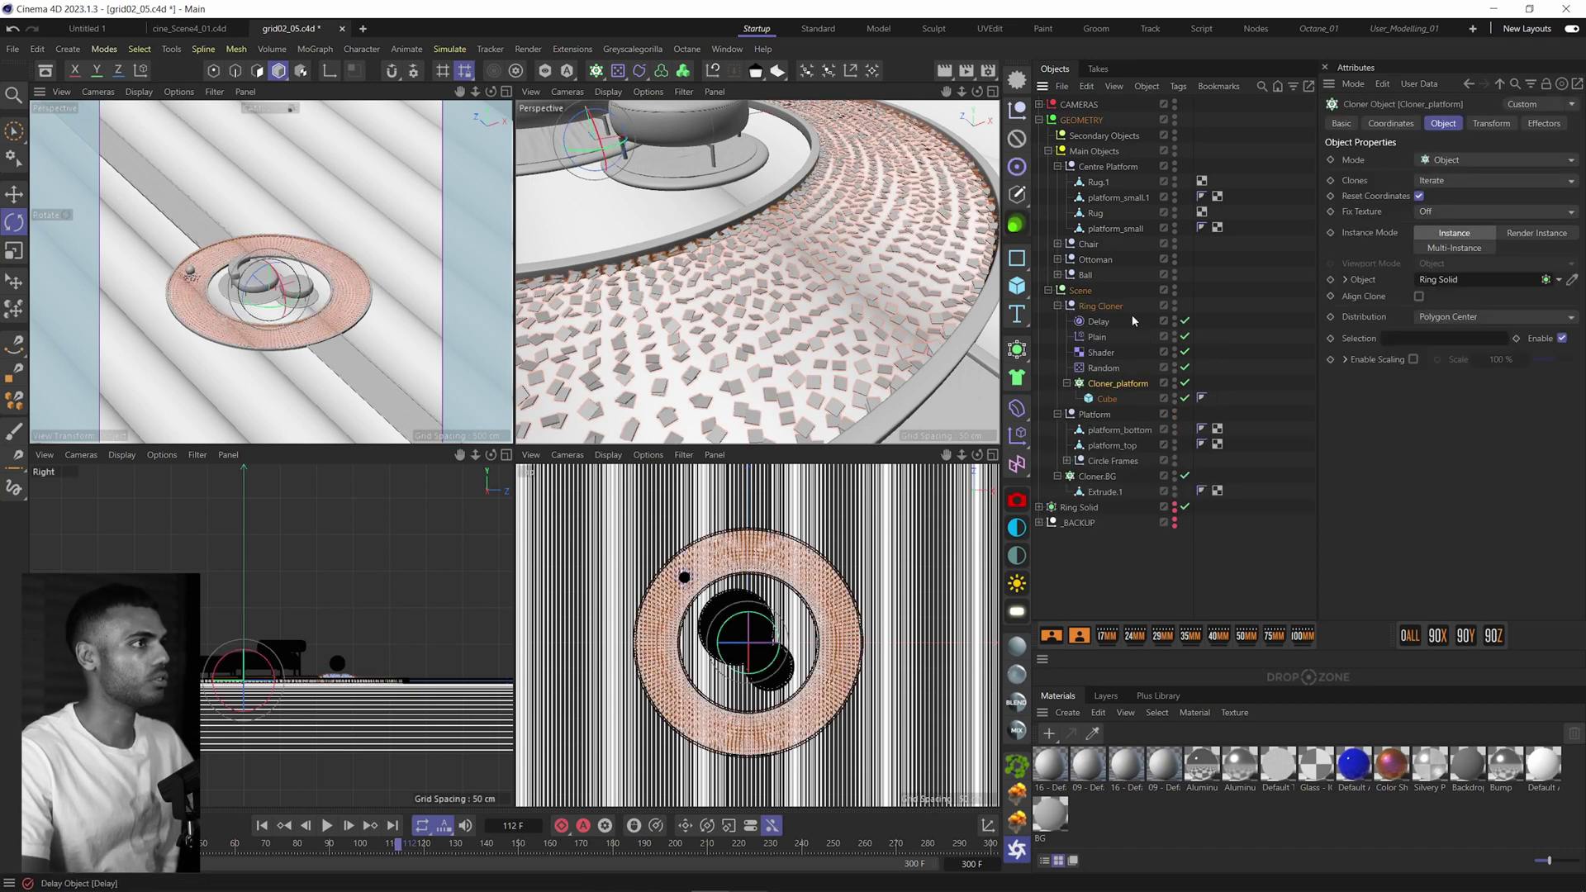
pyautogui.click(1096, 412)
pyautogui.click(1106, 397)
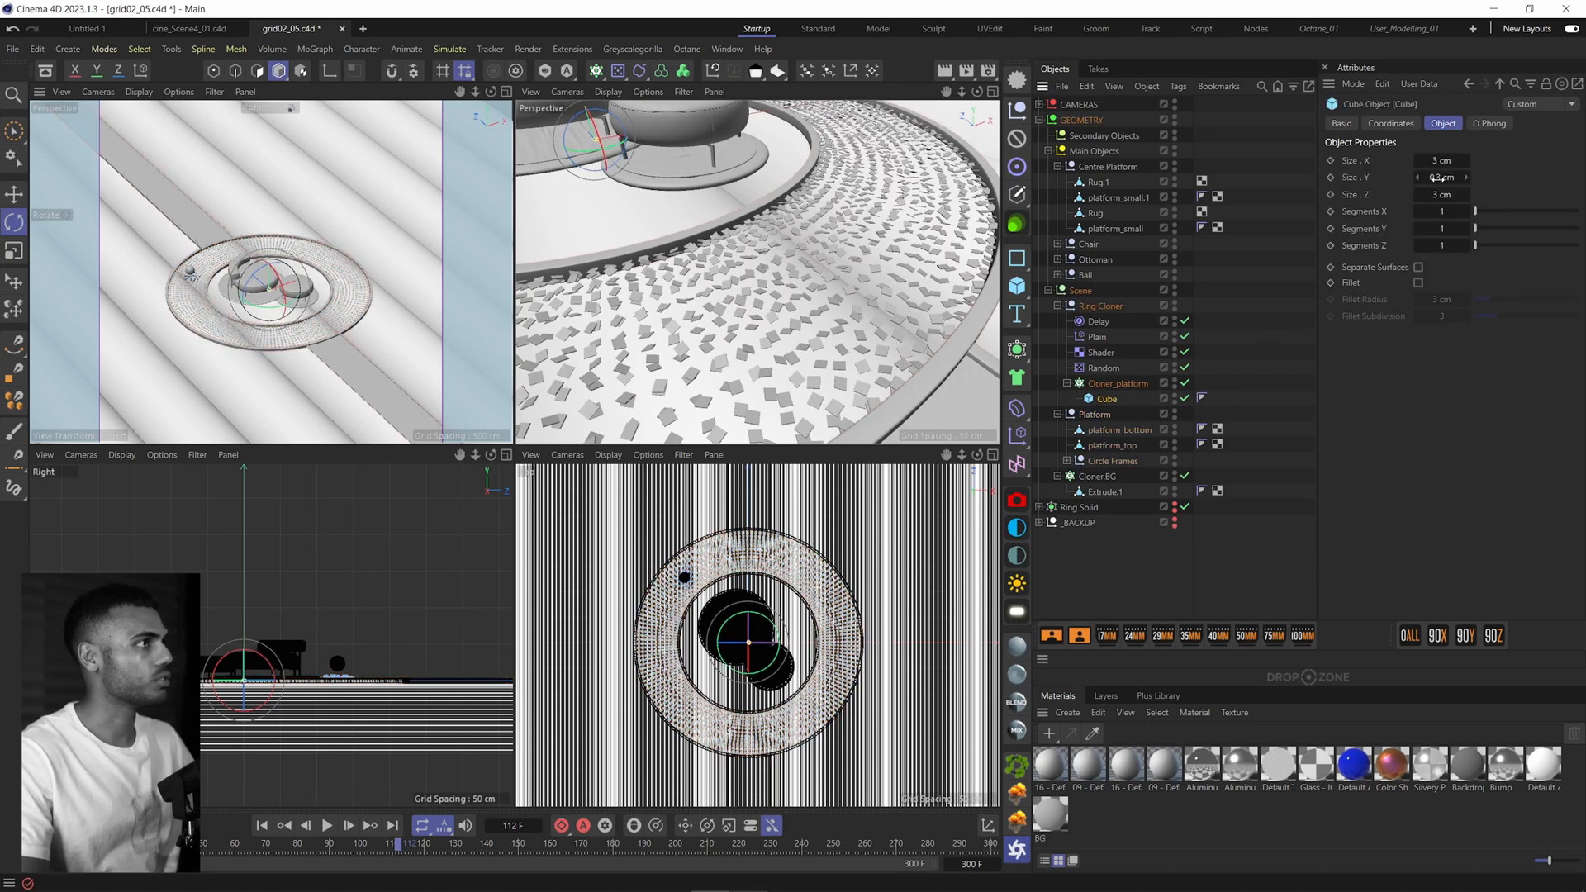
pyautogui.click(1116, 383)
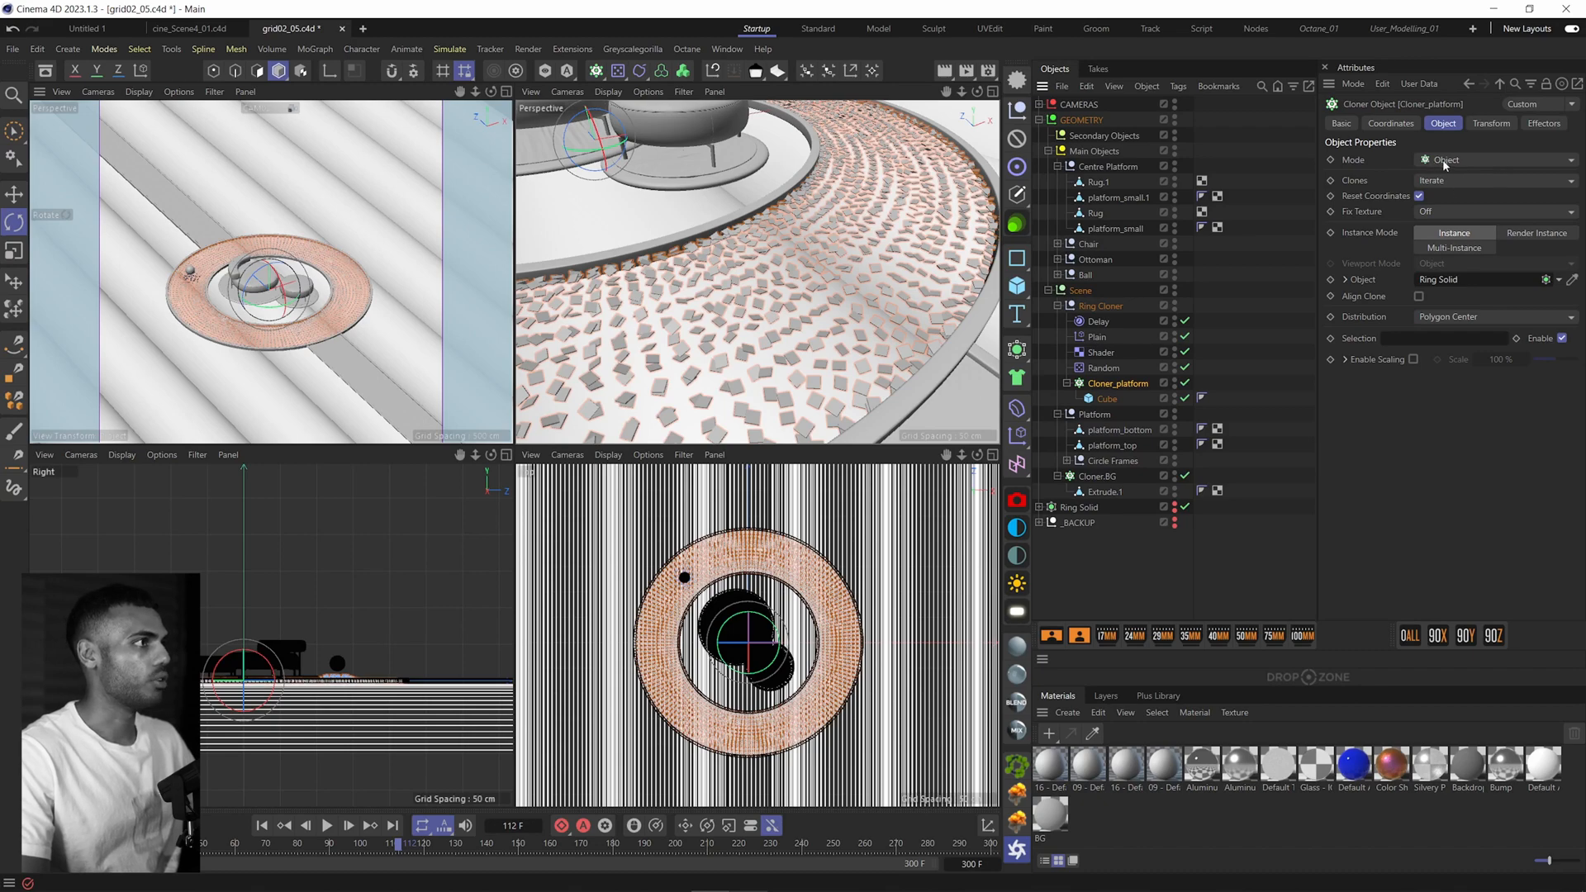
# Step: Toggle the Ring Solid subdivision object on and off to compare smooth ring and tiles
pyautogui.click(1079, 507)
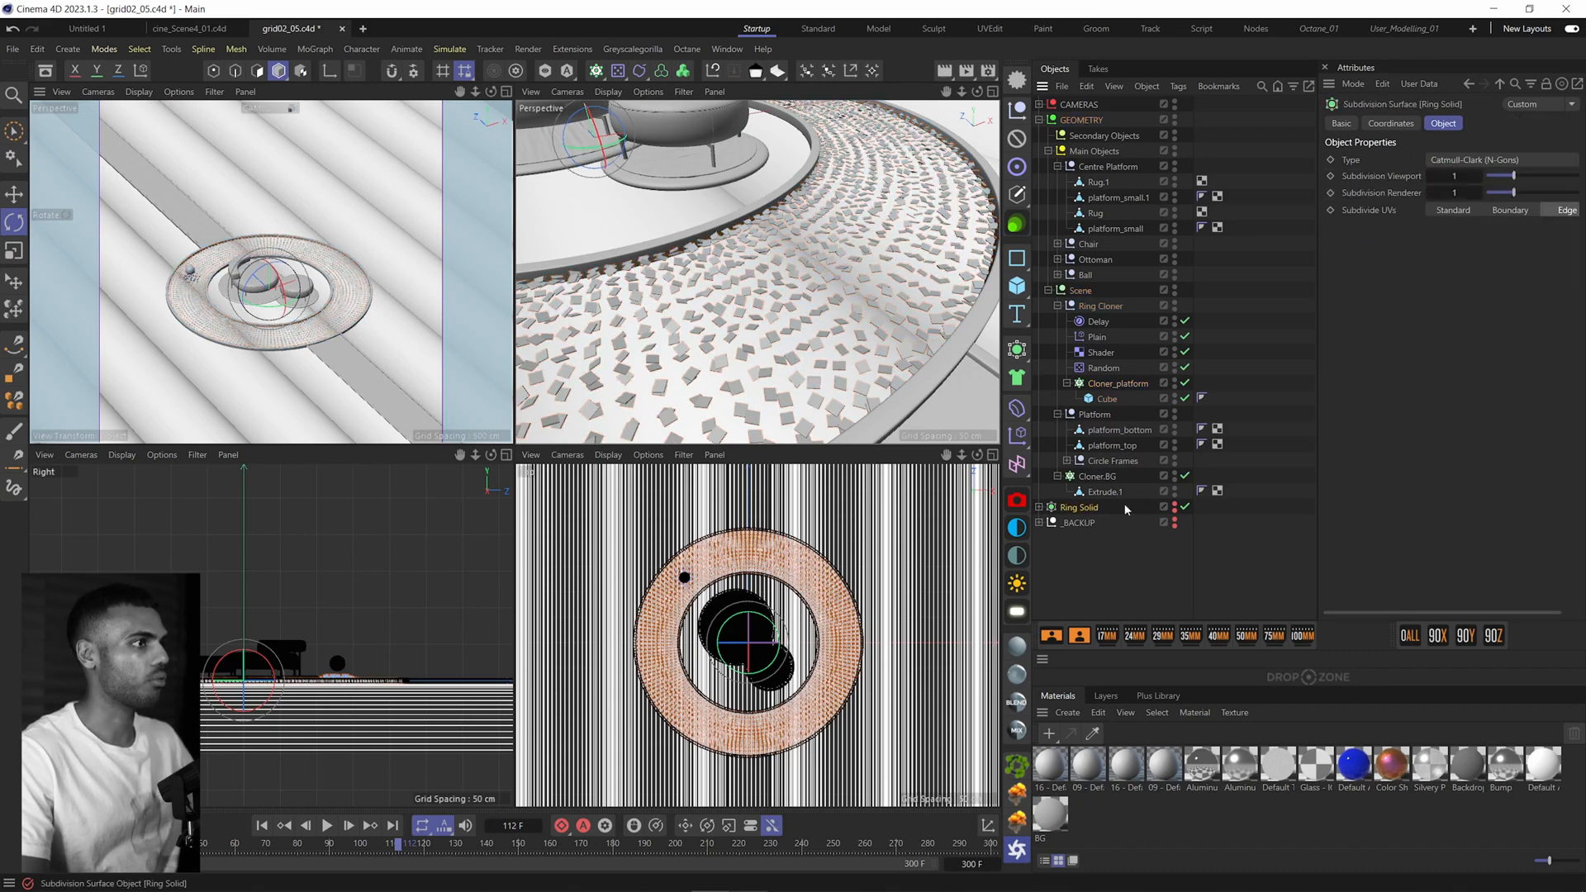
pyautogui.click(1176, 509)
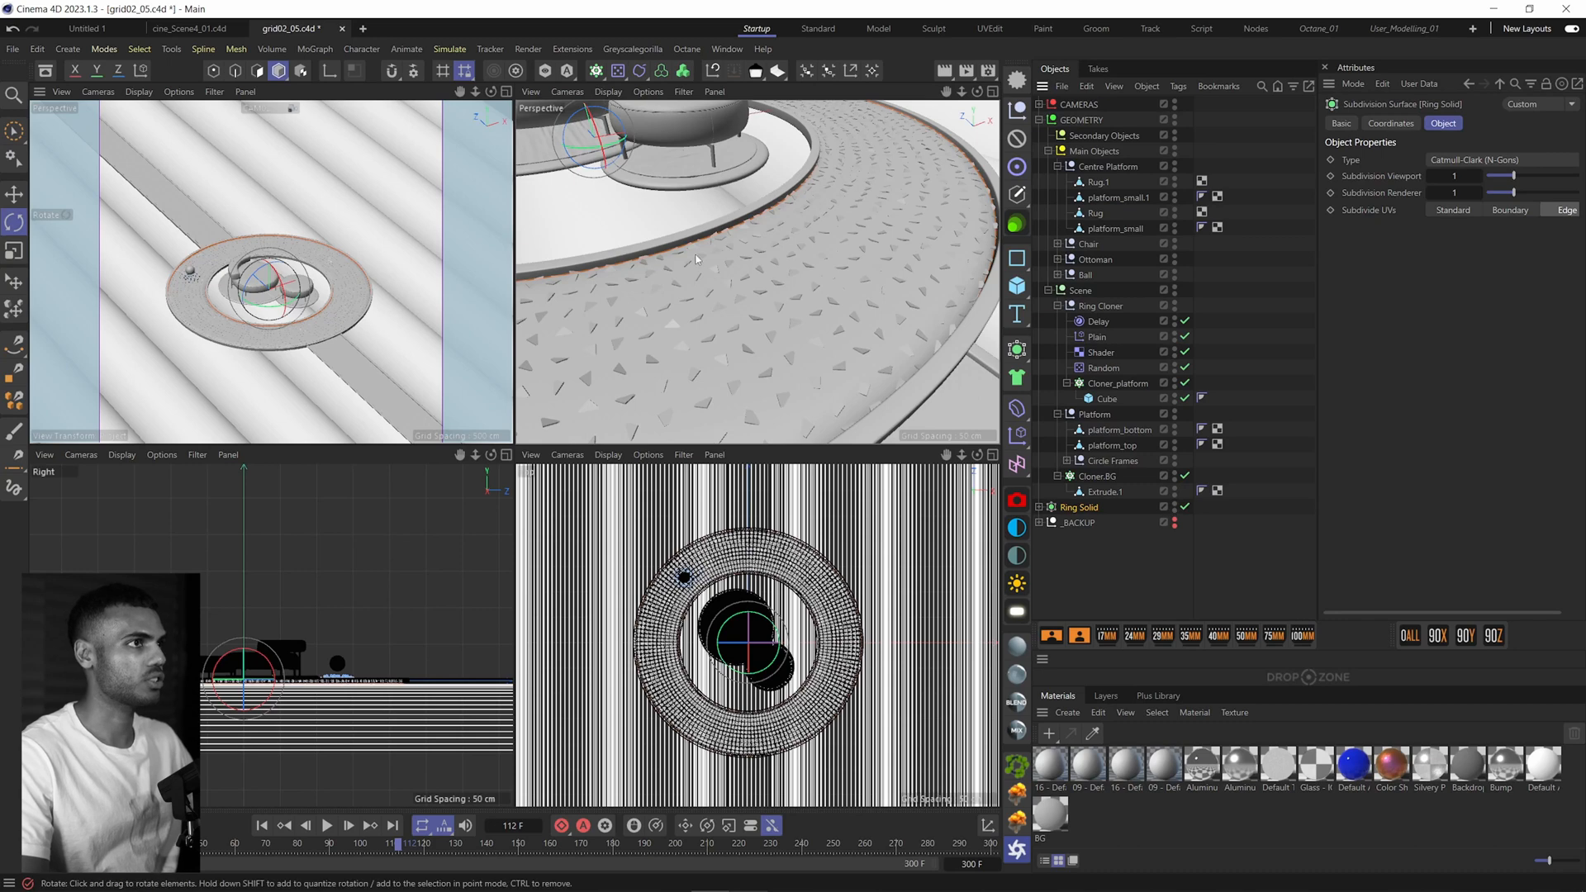
pyautogui.scroll(-5, 877, 266)
pyautogui.scroll(6, 781, 280)
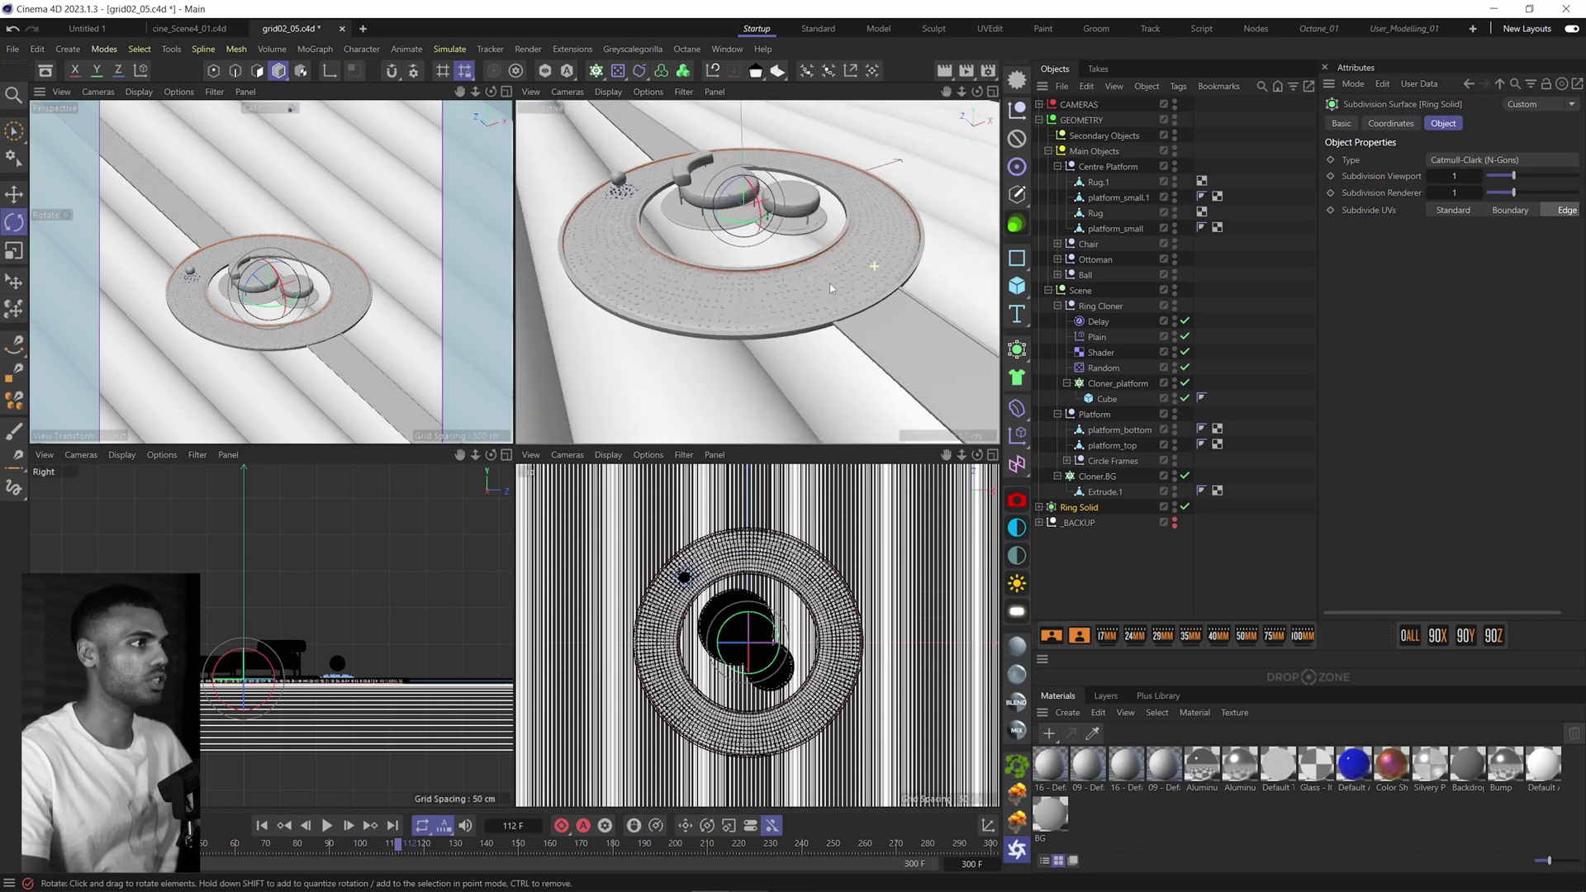
pyautogui.click(1175, 509)
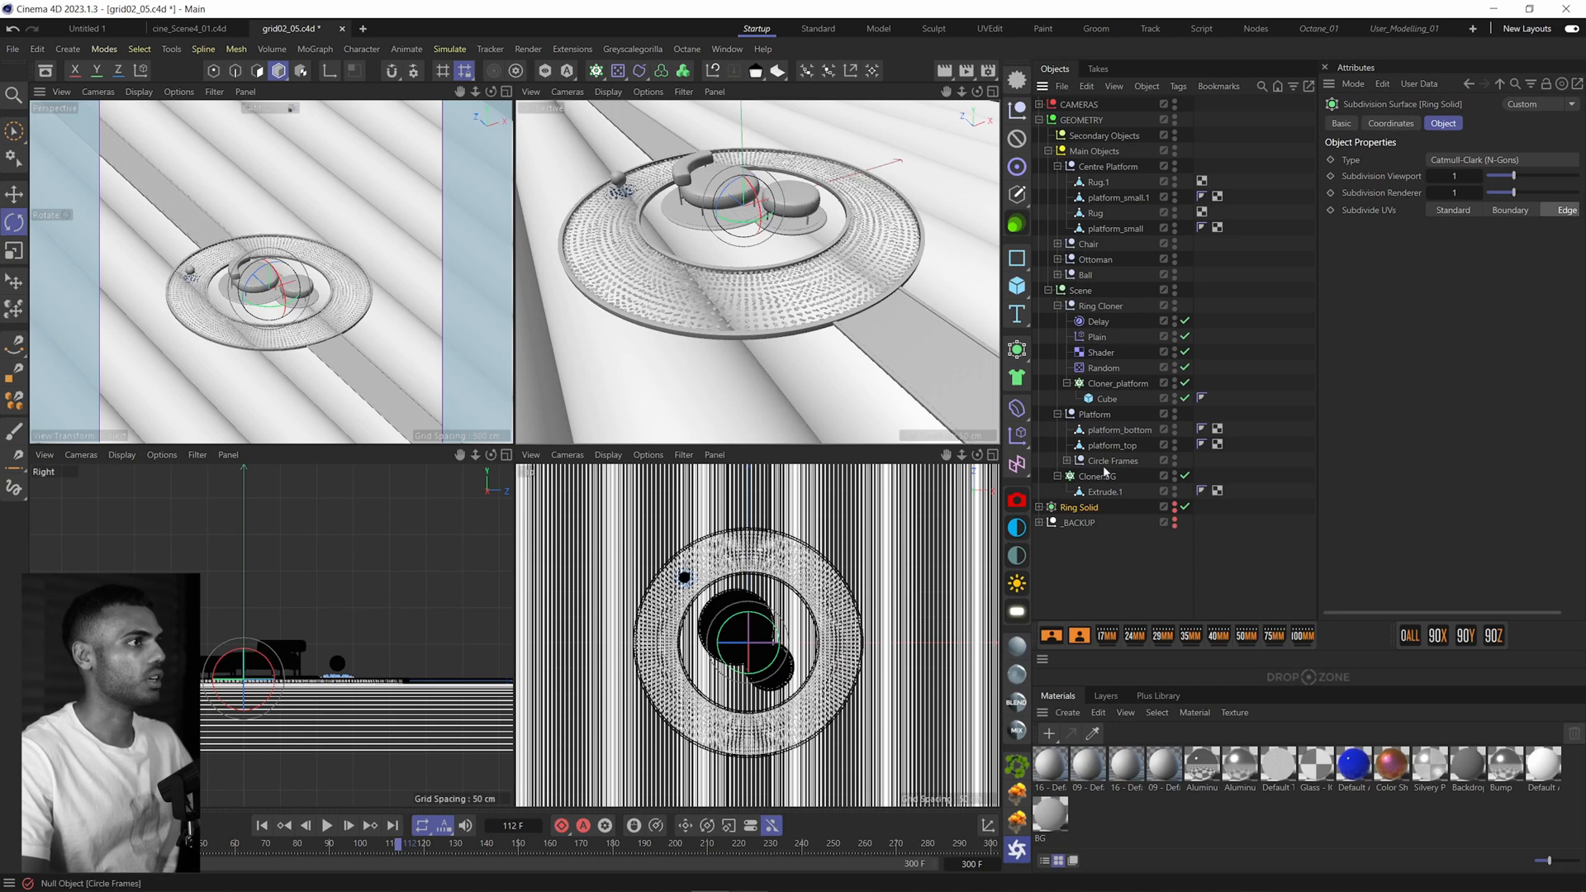
# Step: Hide Cloner_platform in the editor and show the ring mesh in Gouraud Shading (Lines)
pyautogui.click(1116, 382)
pyautogui.click(1175, 382)
pyautogui.scroll(3, 761, 300)
pyautogui.press('n')
pyautogui.press('b')
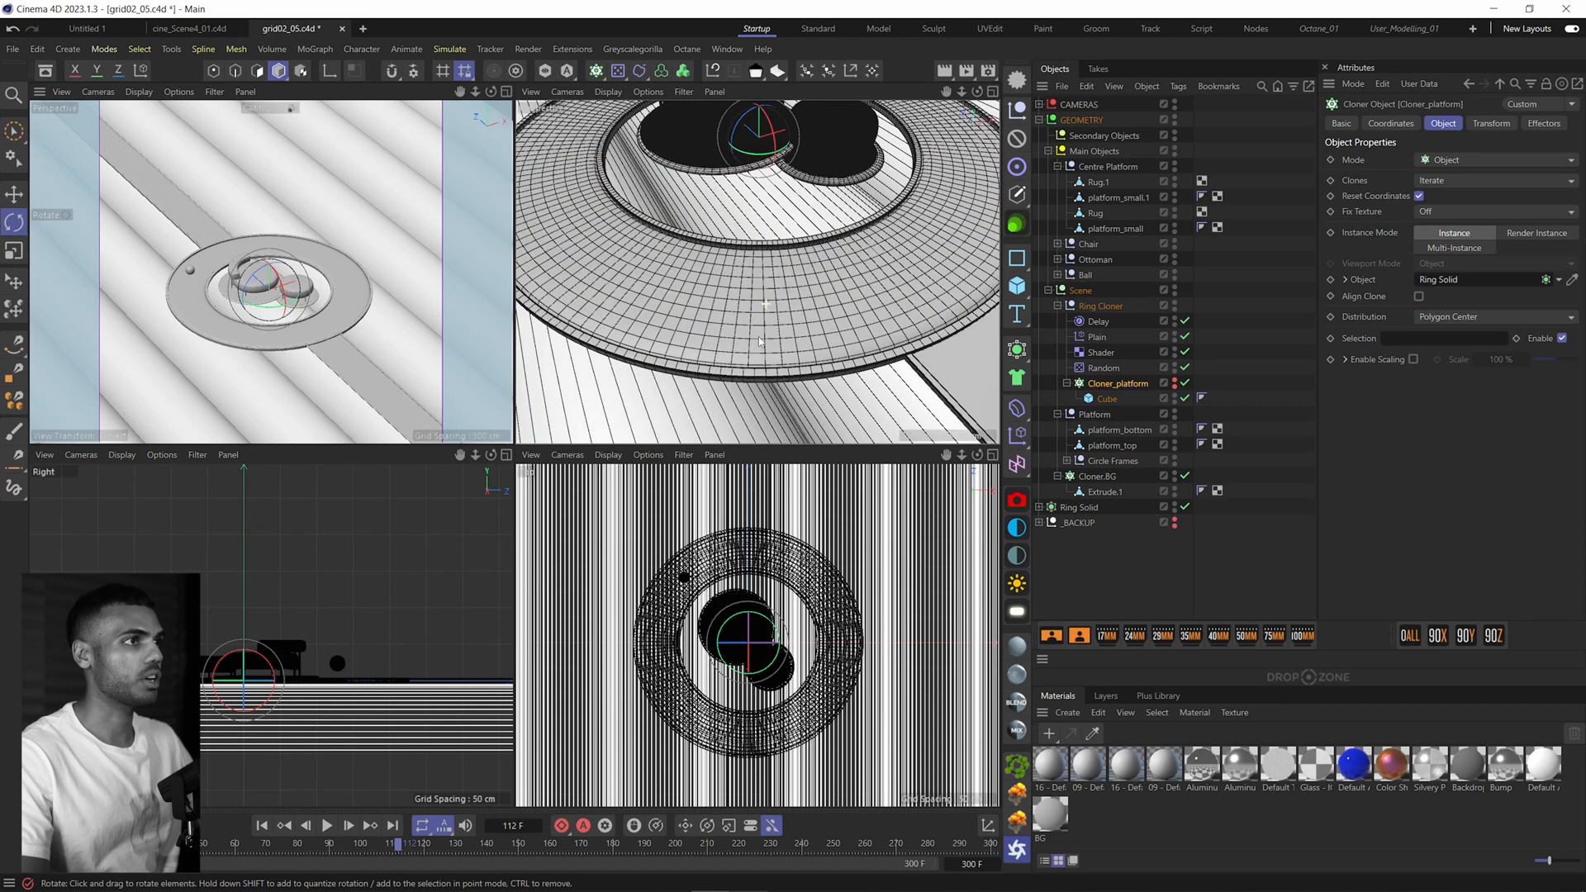
pyautogui.scroll(3, 769, 285)
pyautogui.scroll(2, 775, 279)
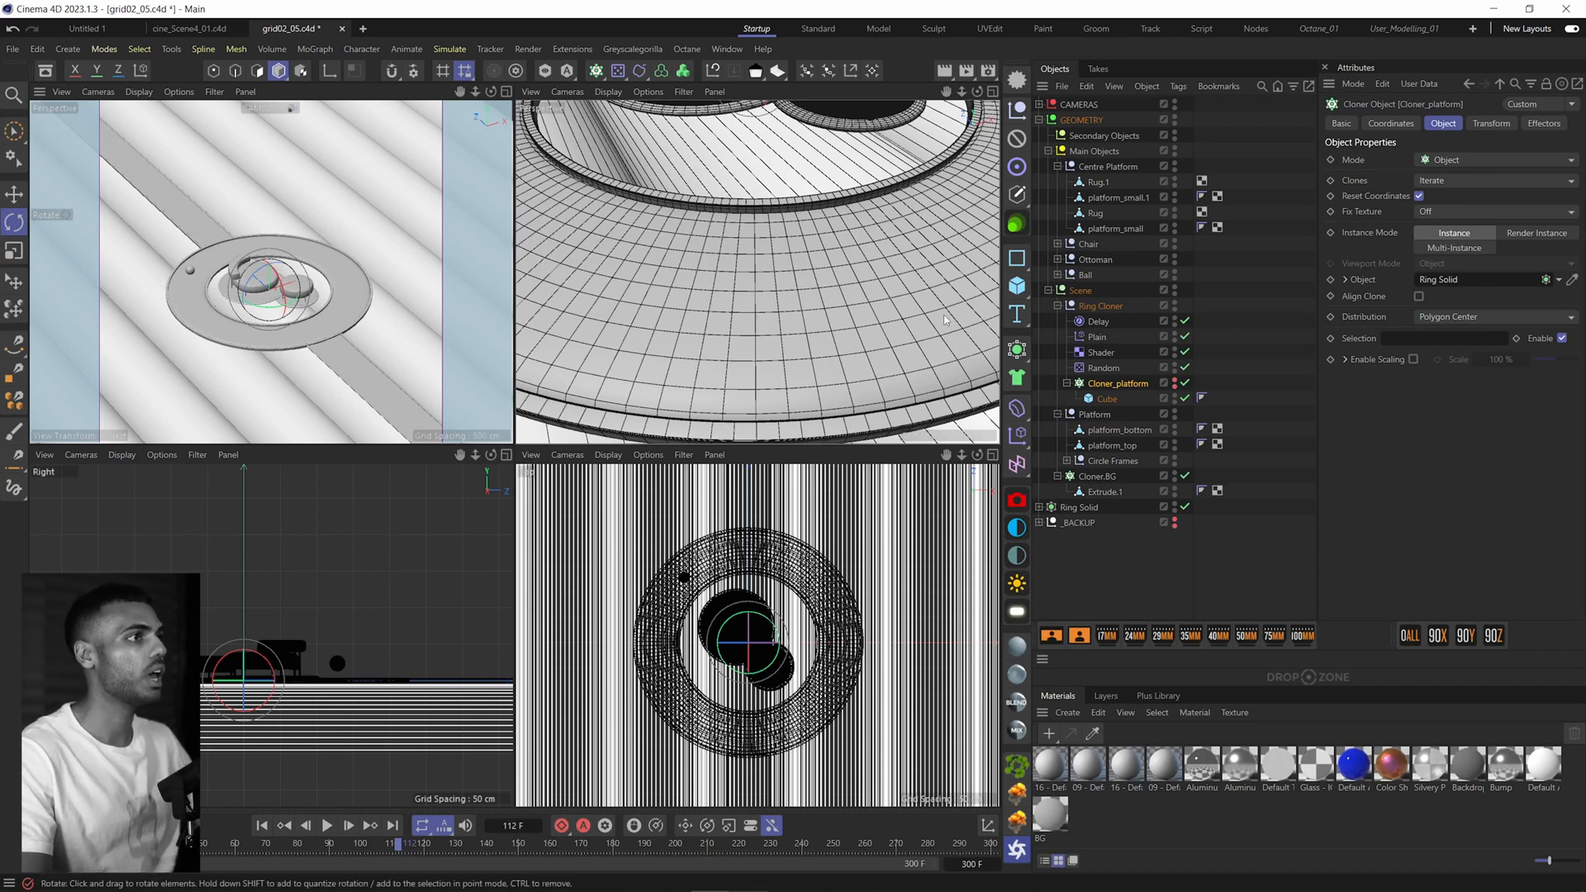
# Step: Browse the Generators object list without adding anything
pyautogui.click(1017, 350)
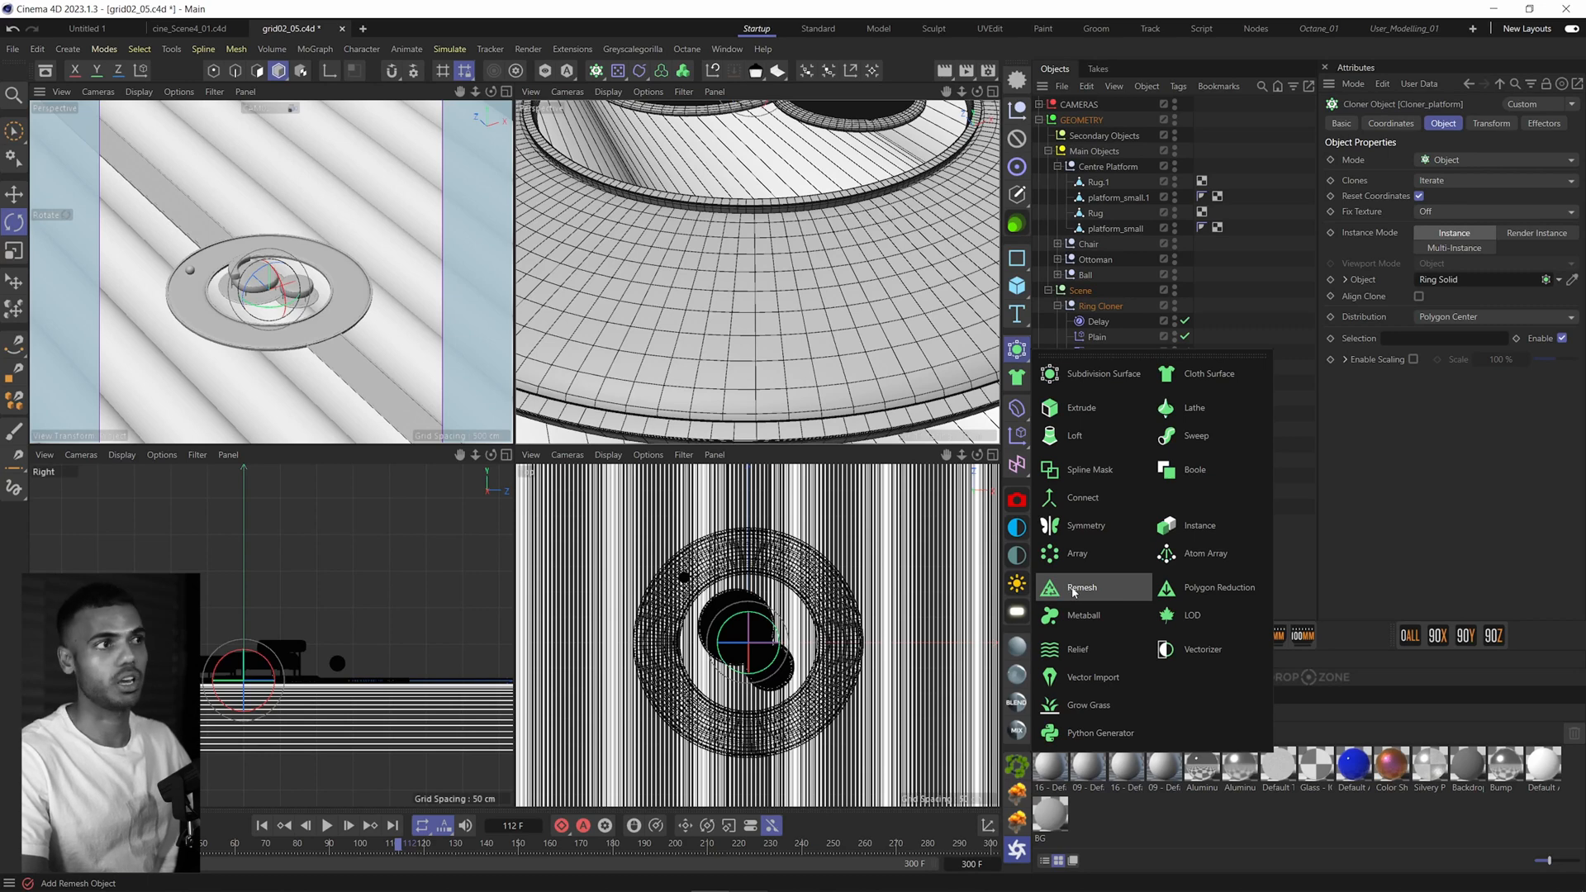
pyautogui.click(1303, 486)
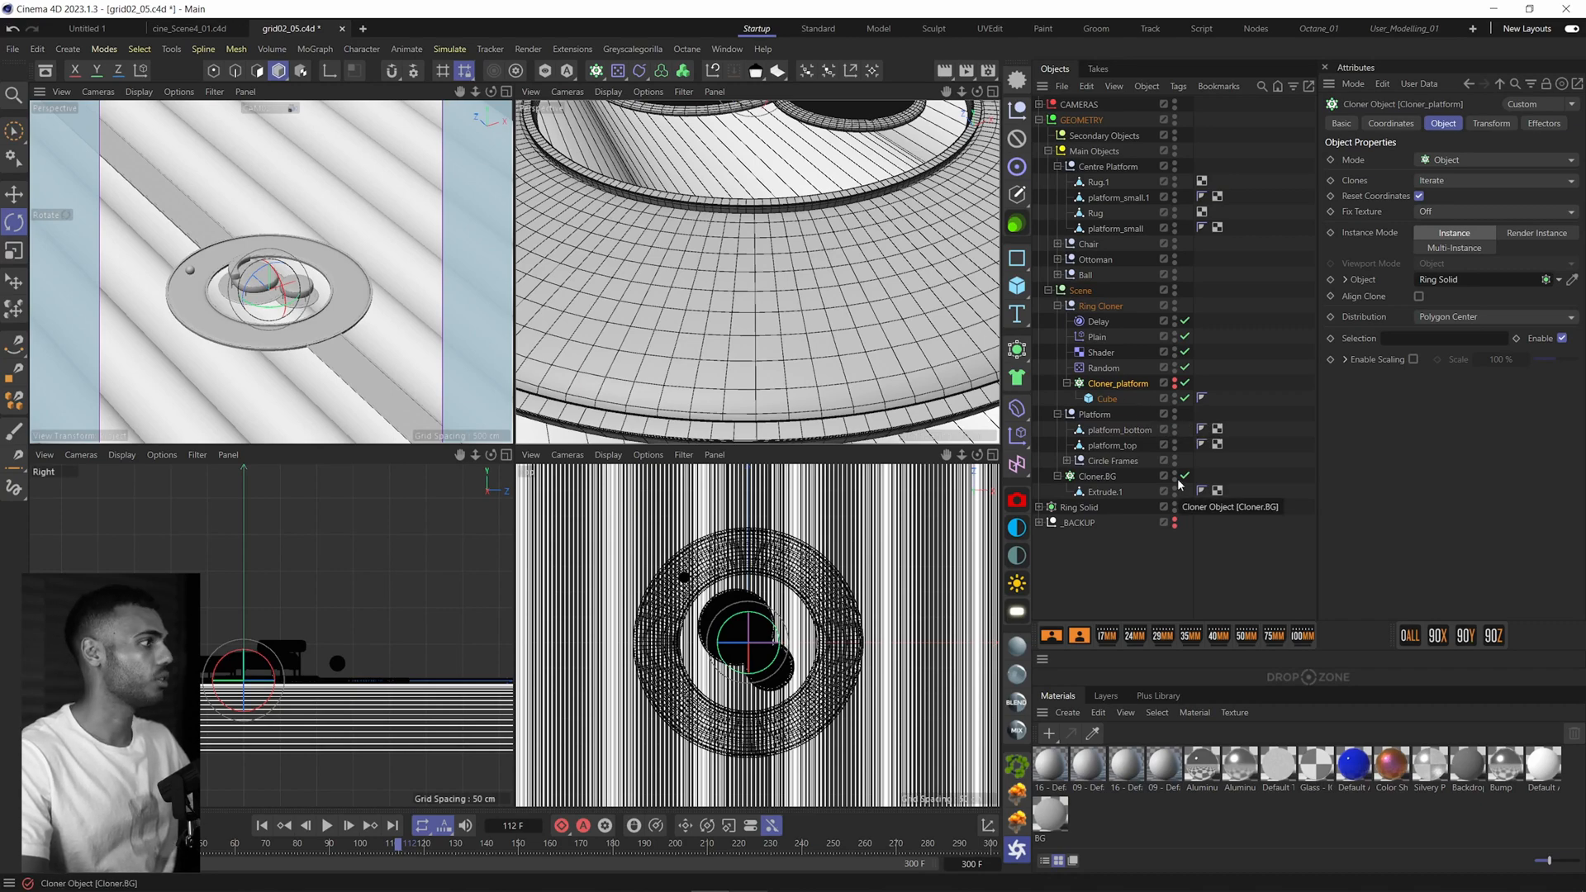
# Step: Maximize the perspective view and inspect the Random effector's Parameter settings
pyautogui.middleClick(341, 410)
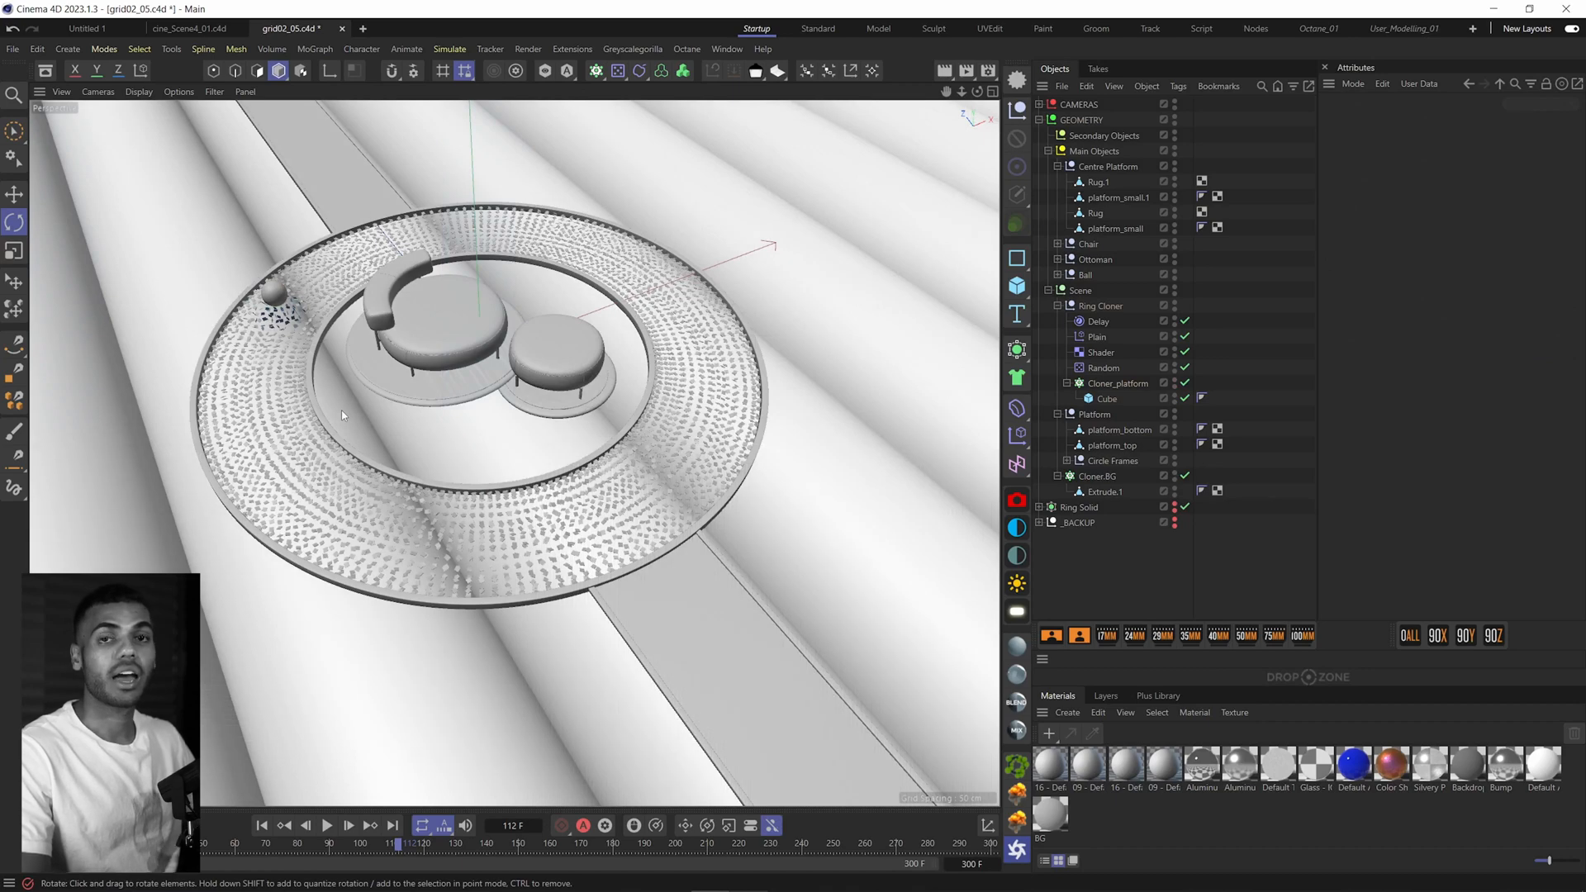
pyautogui.click(1102, 367)
pyautogui.click(1495, 124)
pyautogui.scroll(5, 737, 554)
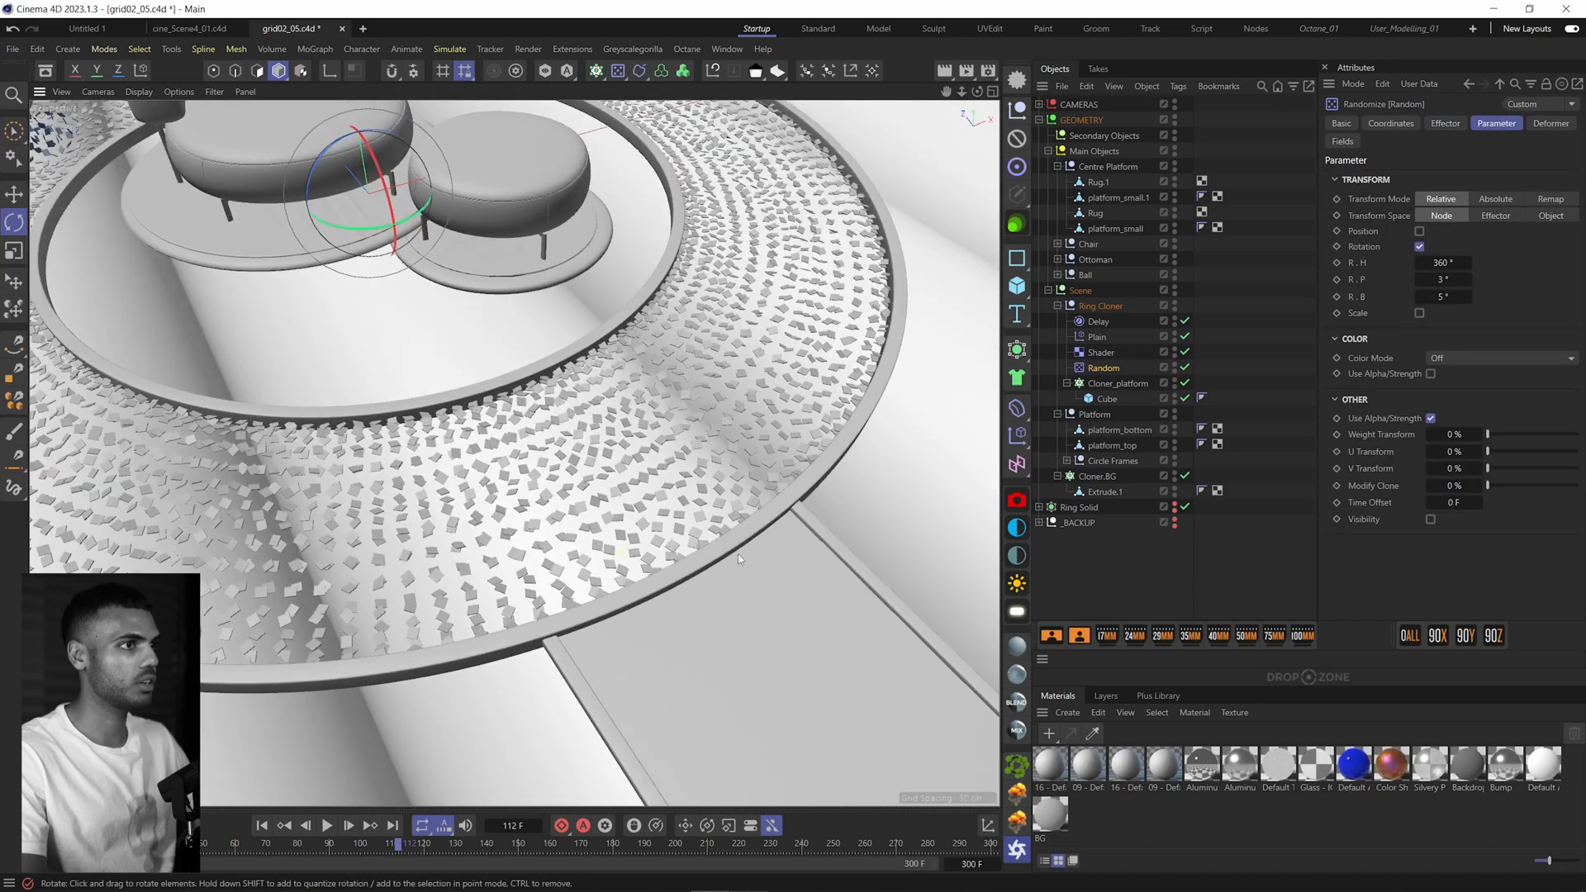
pyautogui.scroll(5, 738, 555)
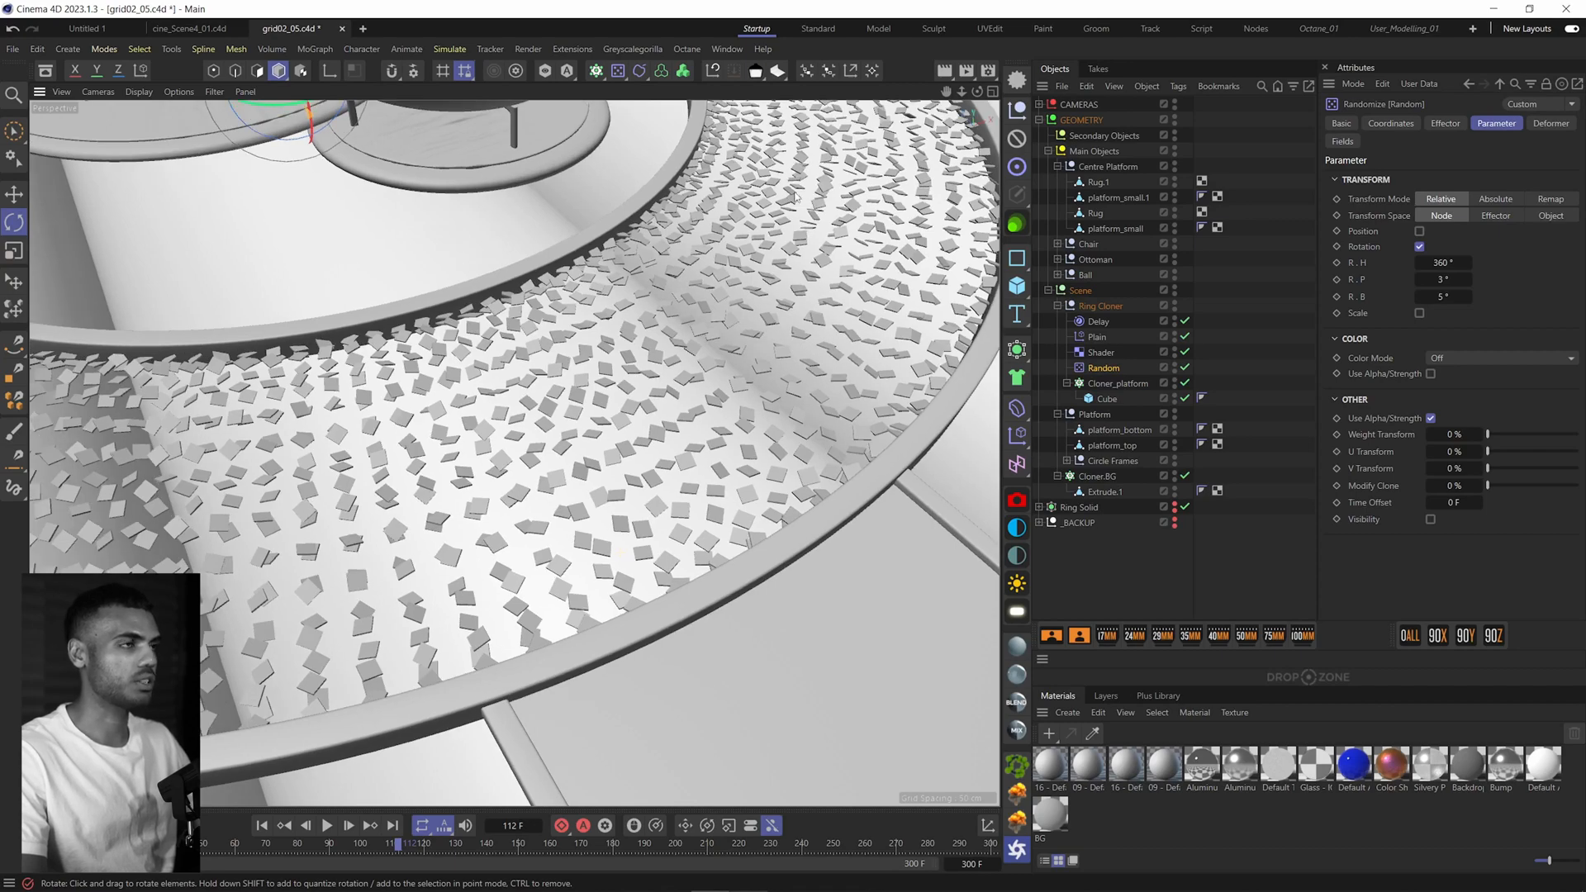
pyautogui.keyDown('alt'); pyautogui.moveTo(719, 335); pyautogui.dragTo(743, 343); pyautogui.keyUp('alt')
# Step: Show the Shader effector's animated Noise shader under its Shading settings
pyautogui.click(1103, 353)
pyautogui.click(1349, 142)
pyautogui.click(1395, 226)
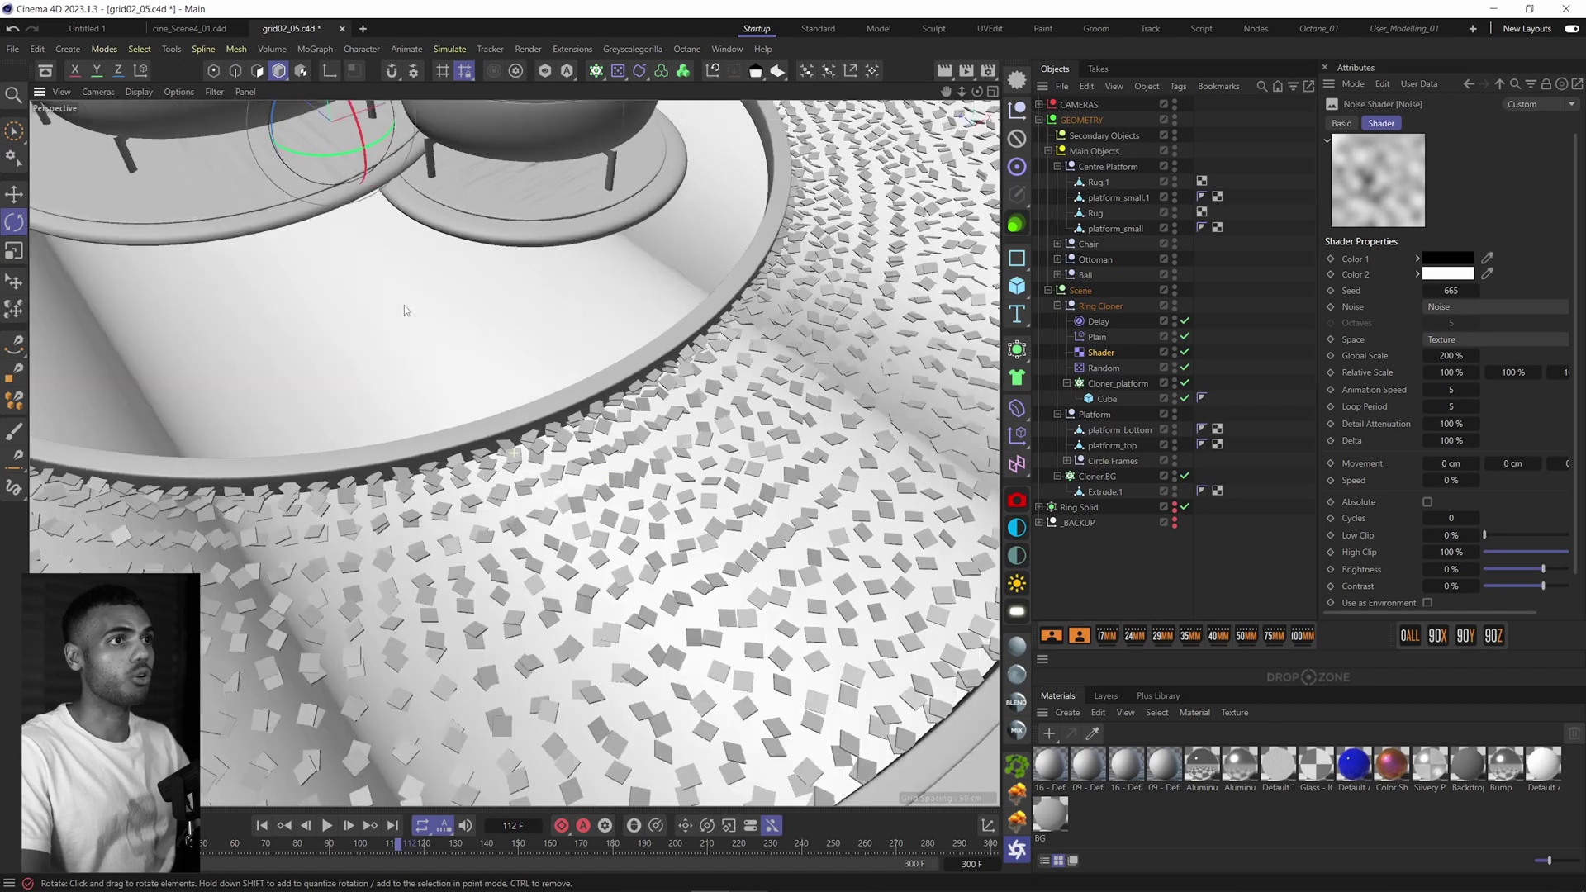
pyautogui.moveTo(404, 305)
pyautogui.keyDown('alt'); pyautogui.mouseDown()
pyautogui.moveTo(635, 503)
pyautogui.moveTo(391, 465)
pyautogui.mouseUp(); pyautogui.keyUp('alt')
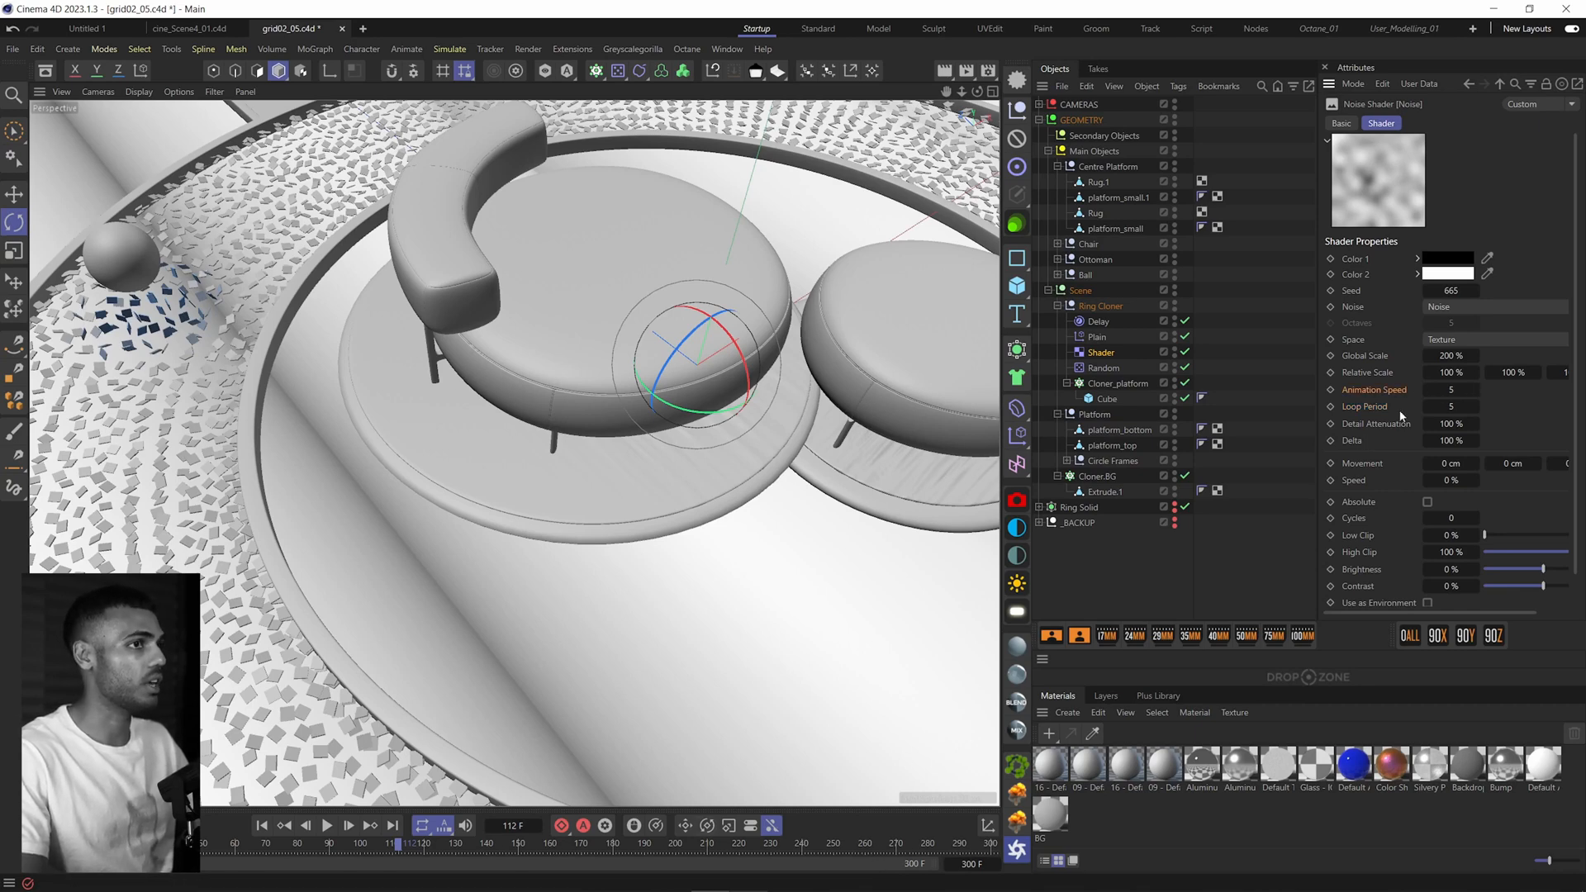
pyautogui.scroll(-3, 709, 476)
pyautogui.keyDown('alt'); pyautogui.moveTo(602, 401); pyautogui.dragTo(634, 458); pyautogui.keyUp('alt')
# Step: Play and stop the animation to preview the tiles' noise-driven motion
pyautogui.click(329, 825)
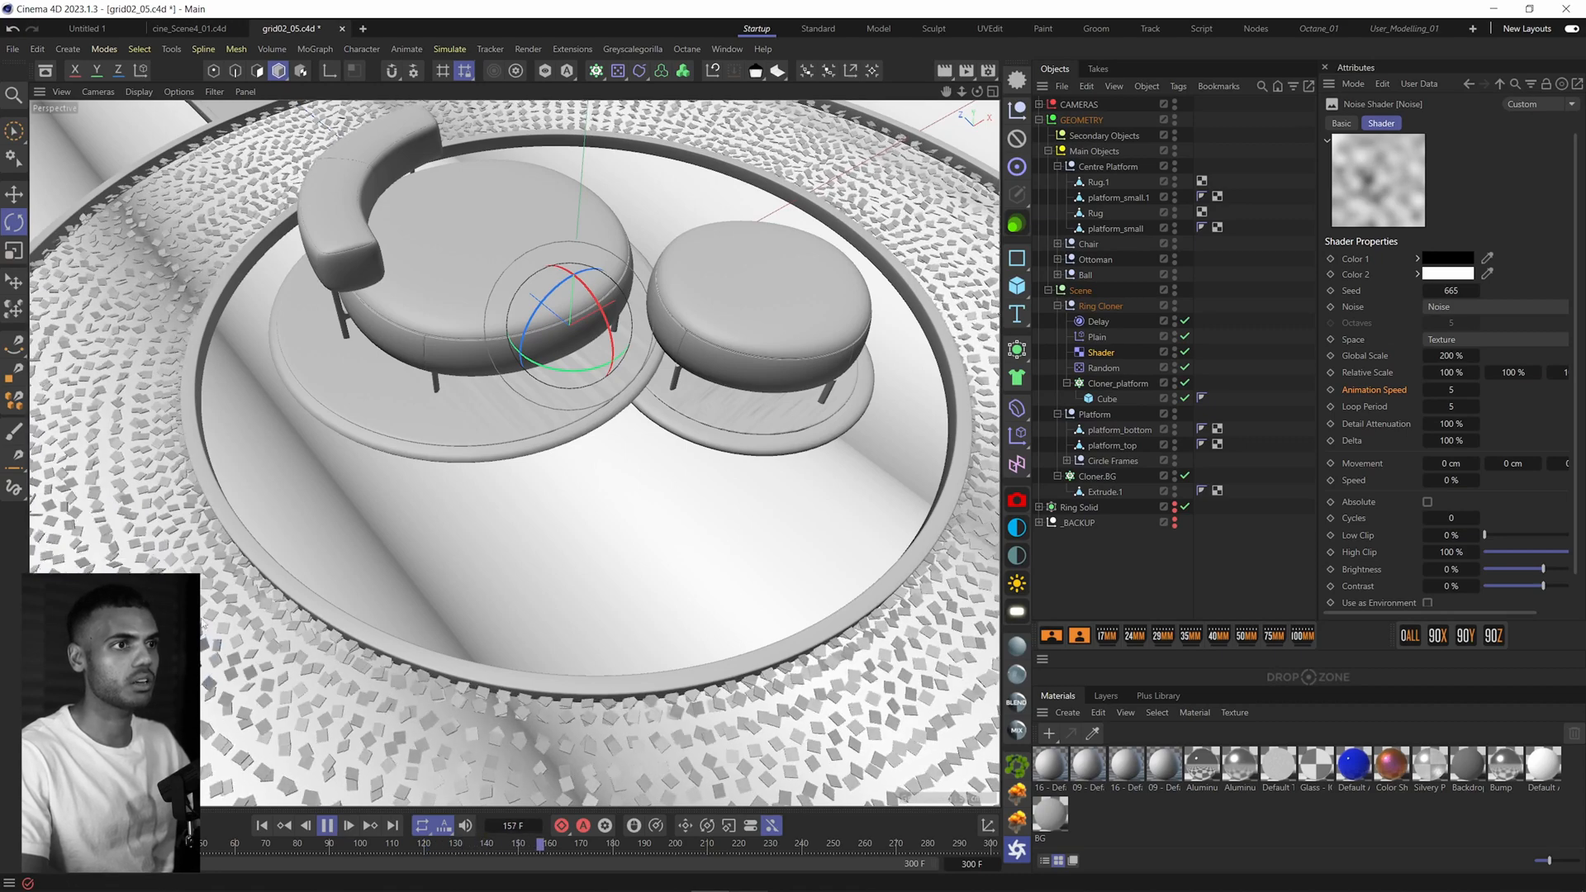
pyautogui.click(333, 827)
pyautogui.scroll(8, 389, 511)
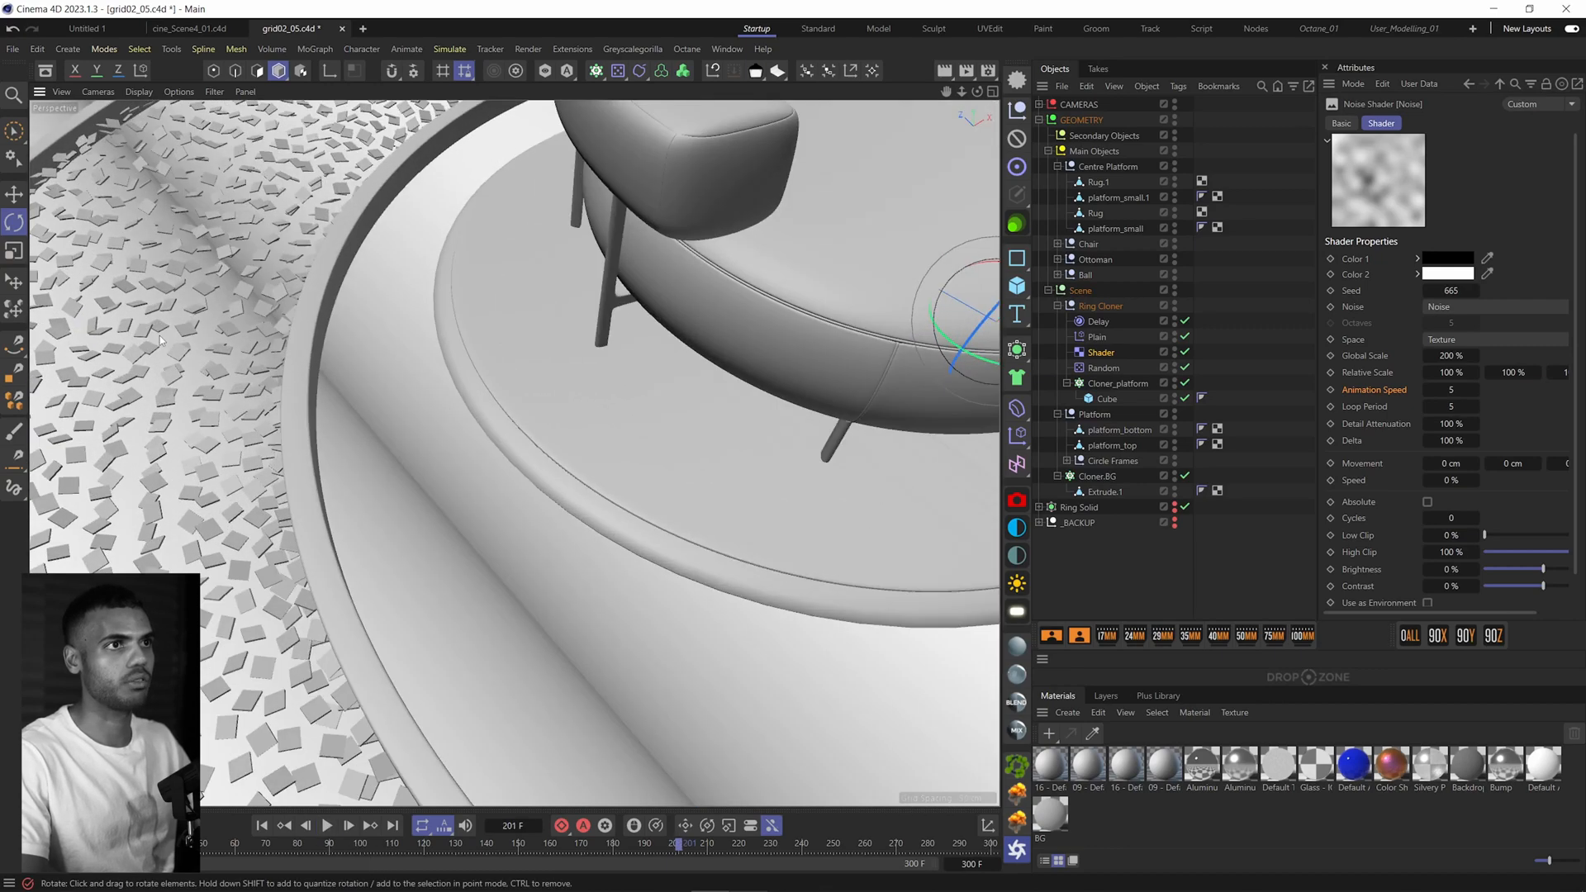
pyautogui.click(325, 825)
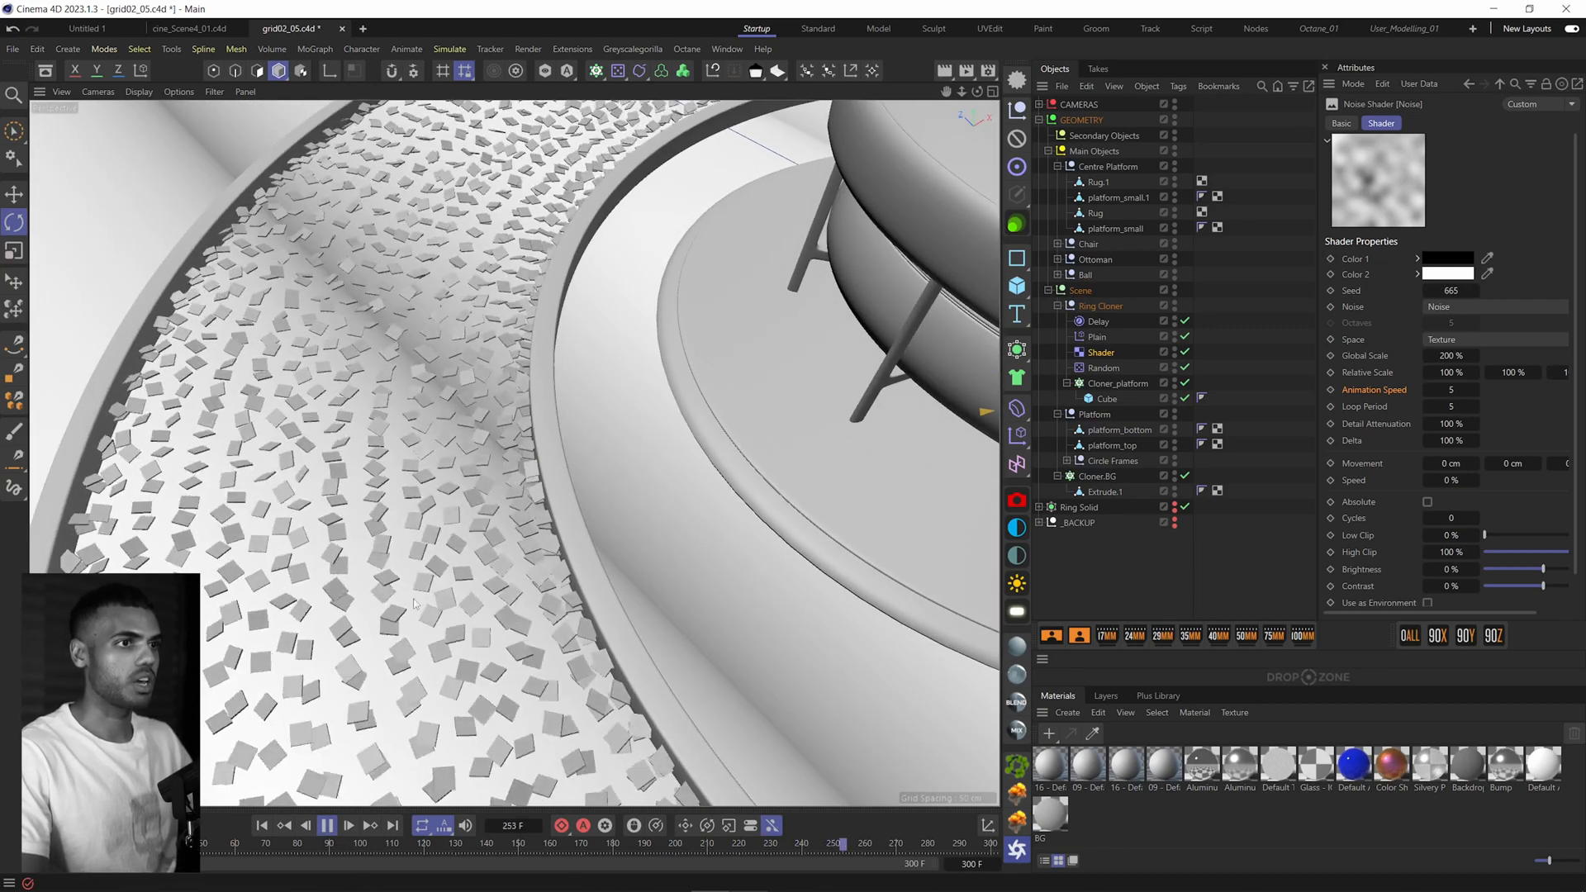
pyautogui.press('F8')
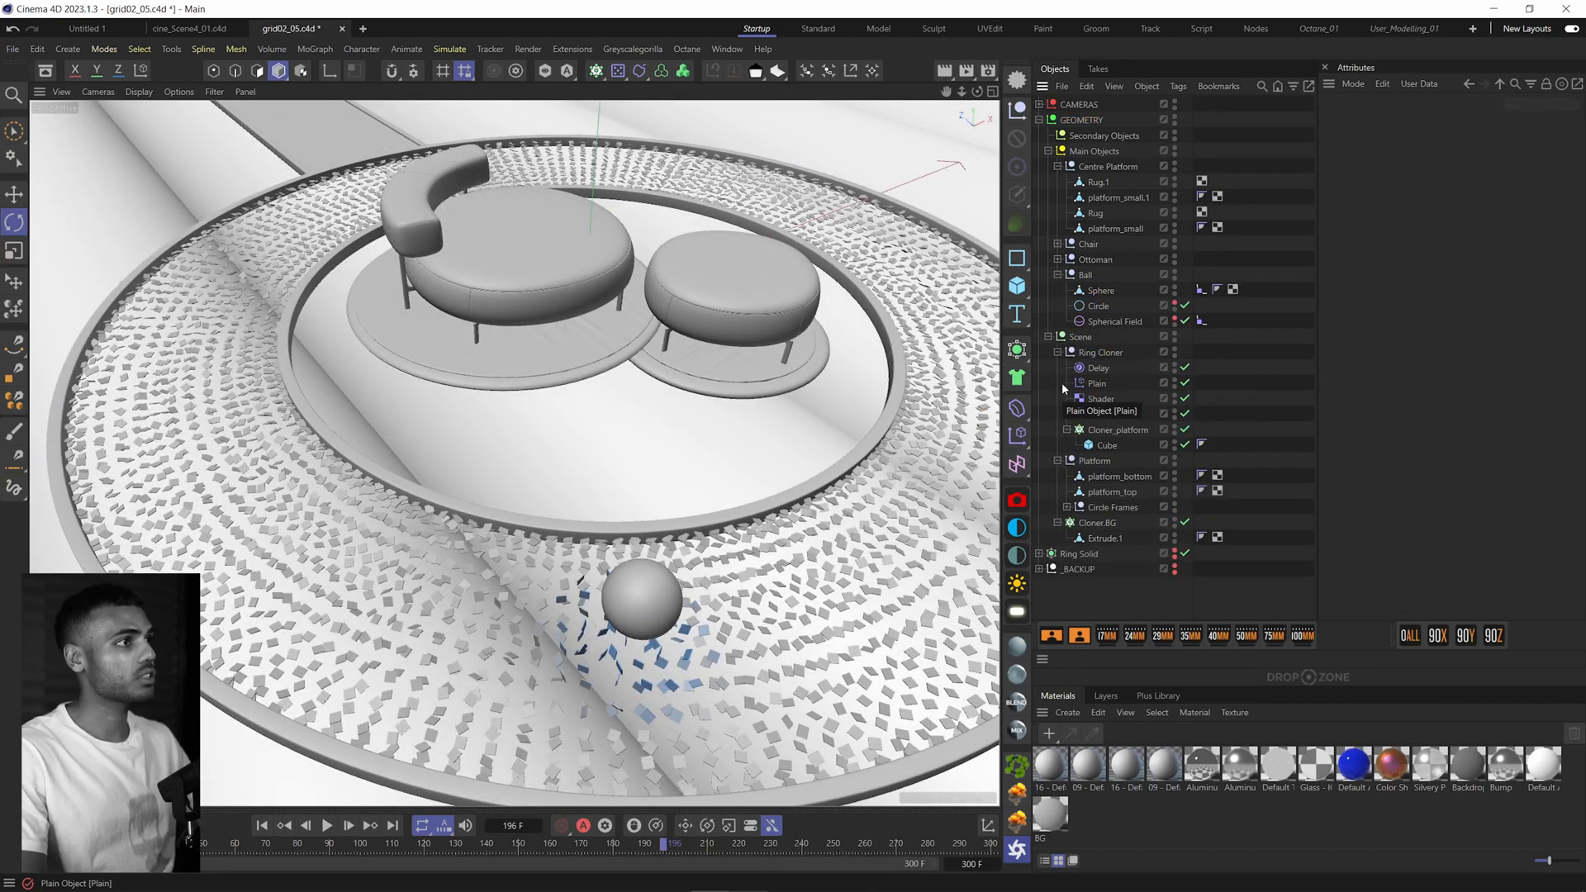
# Step: Inspect the Plain effector's parameters and the Spherical Field driving the ball's push
pyautogui.click(1097, 384)
pyautogui.click(1105, 322)
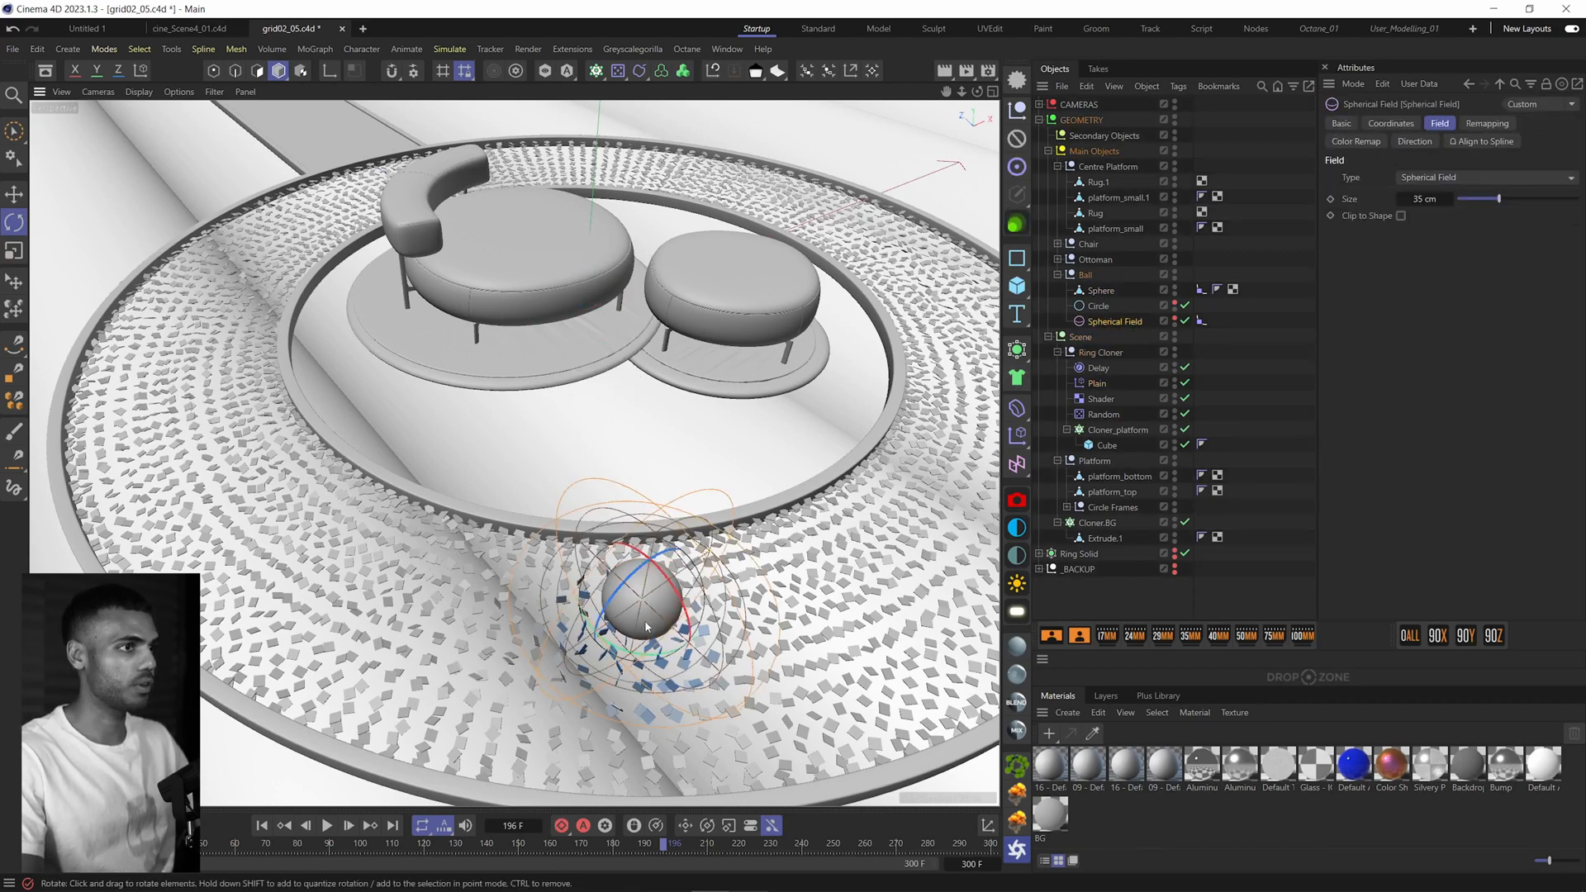
pyautogui.moveTo(558, 434); pyautogui.dragTo(620, 373, button='middle')
pyautogui.keyDown('alt'); pyautogui.moveTo(558, 557); pyautogui.dragTo(558, 409, button='middle'); pyautogui.keyUp('alt')
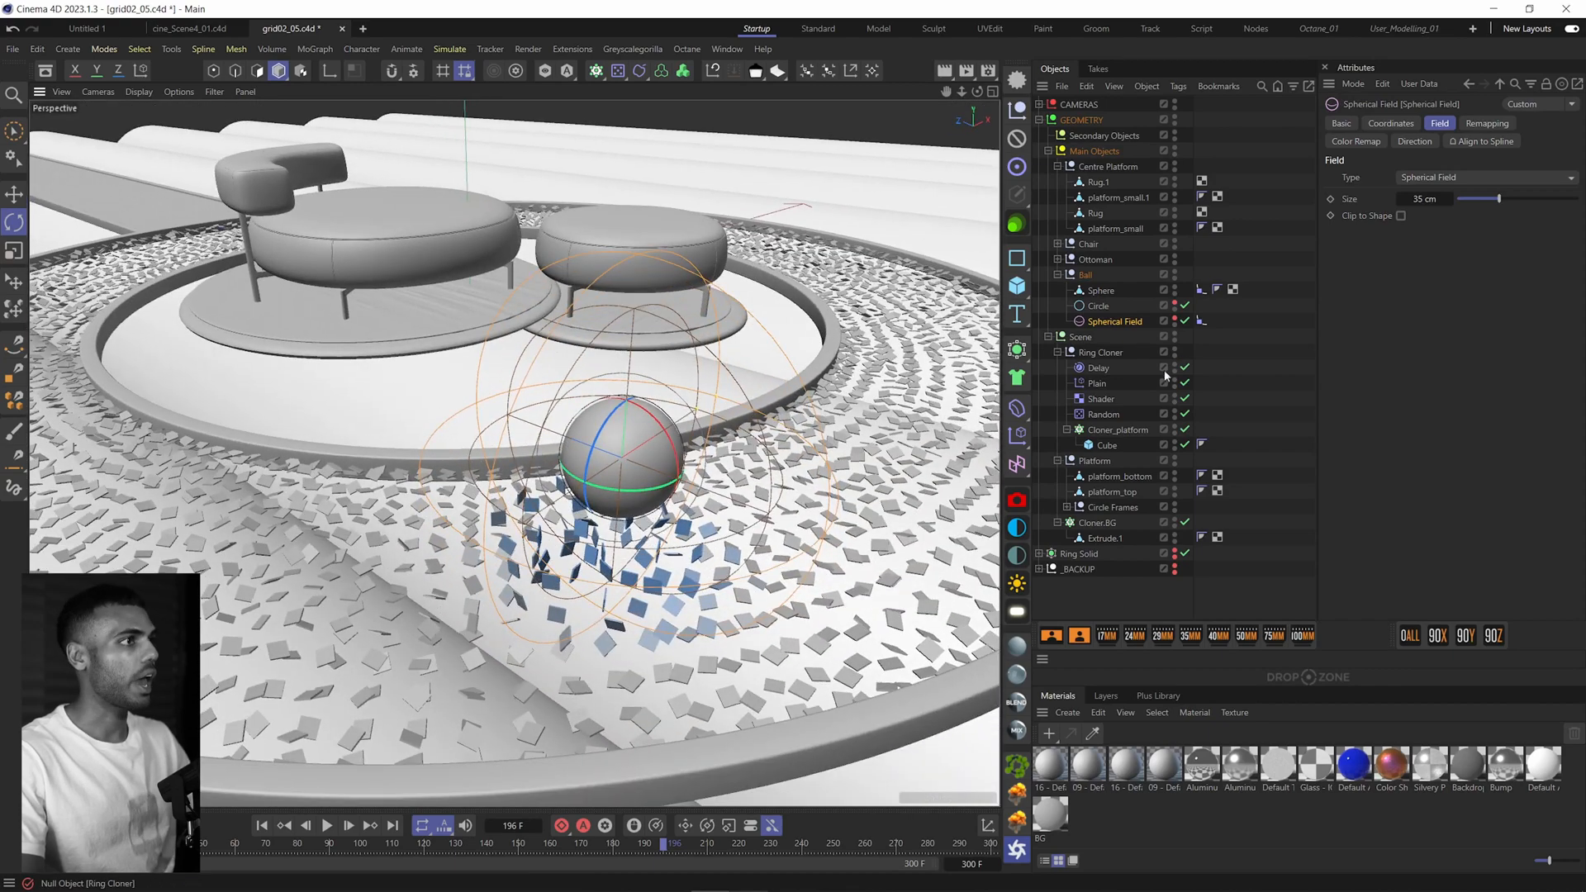
pyautogui.click(1099, 383)
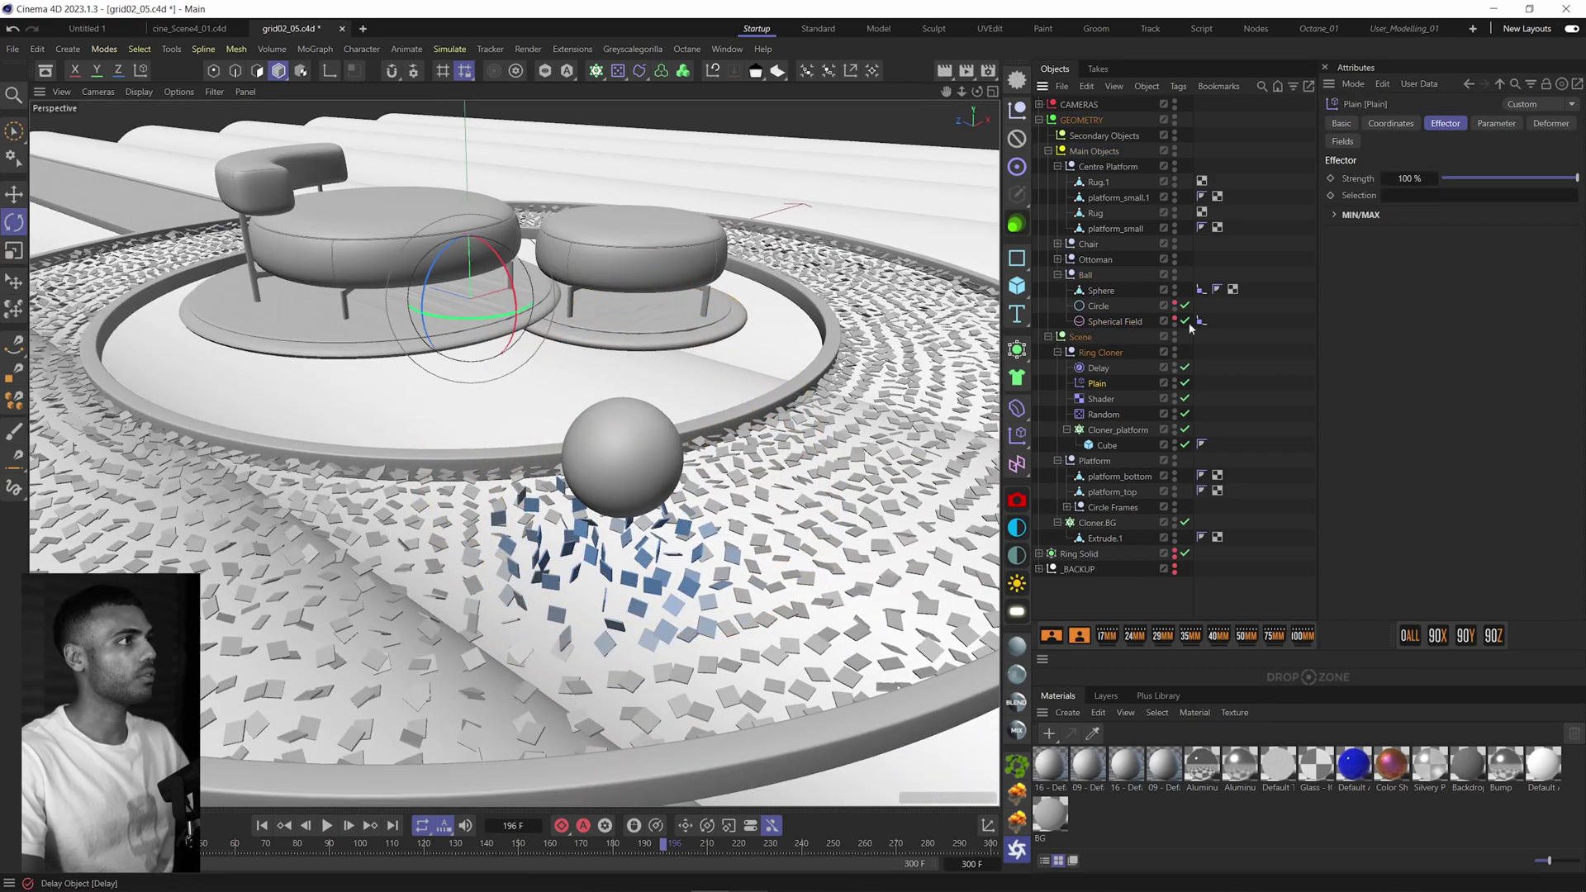
pyautogui.click(1496, 125)
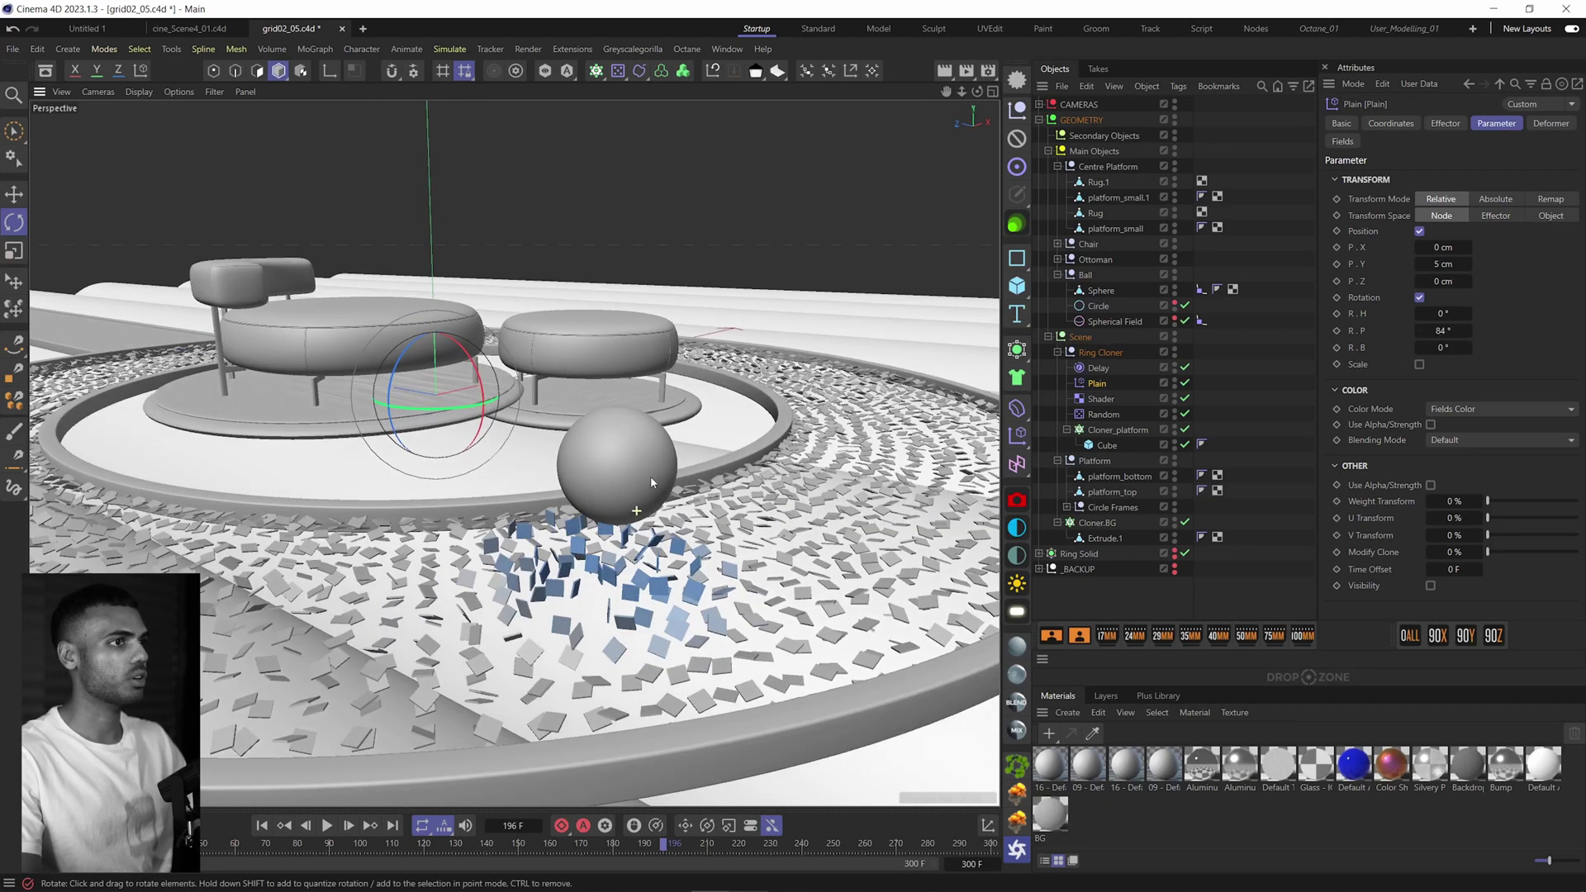
pyautogui.keyDown('alt'); pyautogui.moveTo(651, 397); pyautogui.dragTo(648, 502); pyautogui.keyUp('alt')
pyautogui.keyDown('alt'); pyautogui.moveTo(627, 576); pyautogui.dragTo(613, 593); pyautogui.keyUp('alt')
# Step: Show the Spherical Field's range around the ball and play the rolling animation
pyautogui.click(1110, 320)
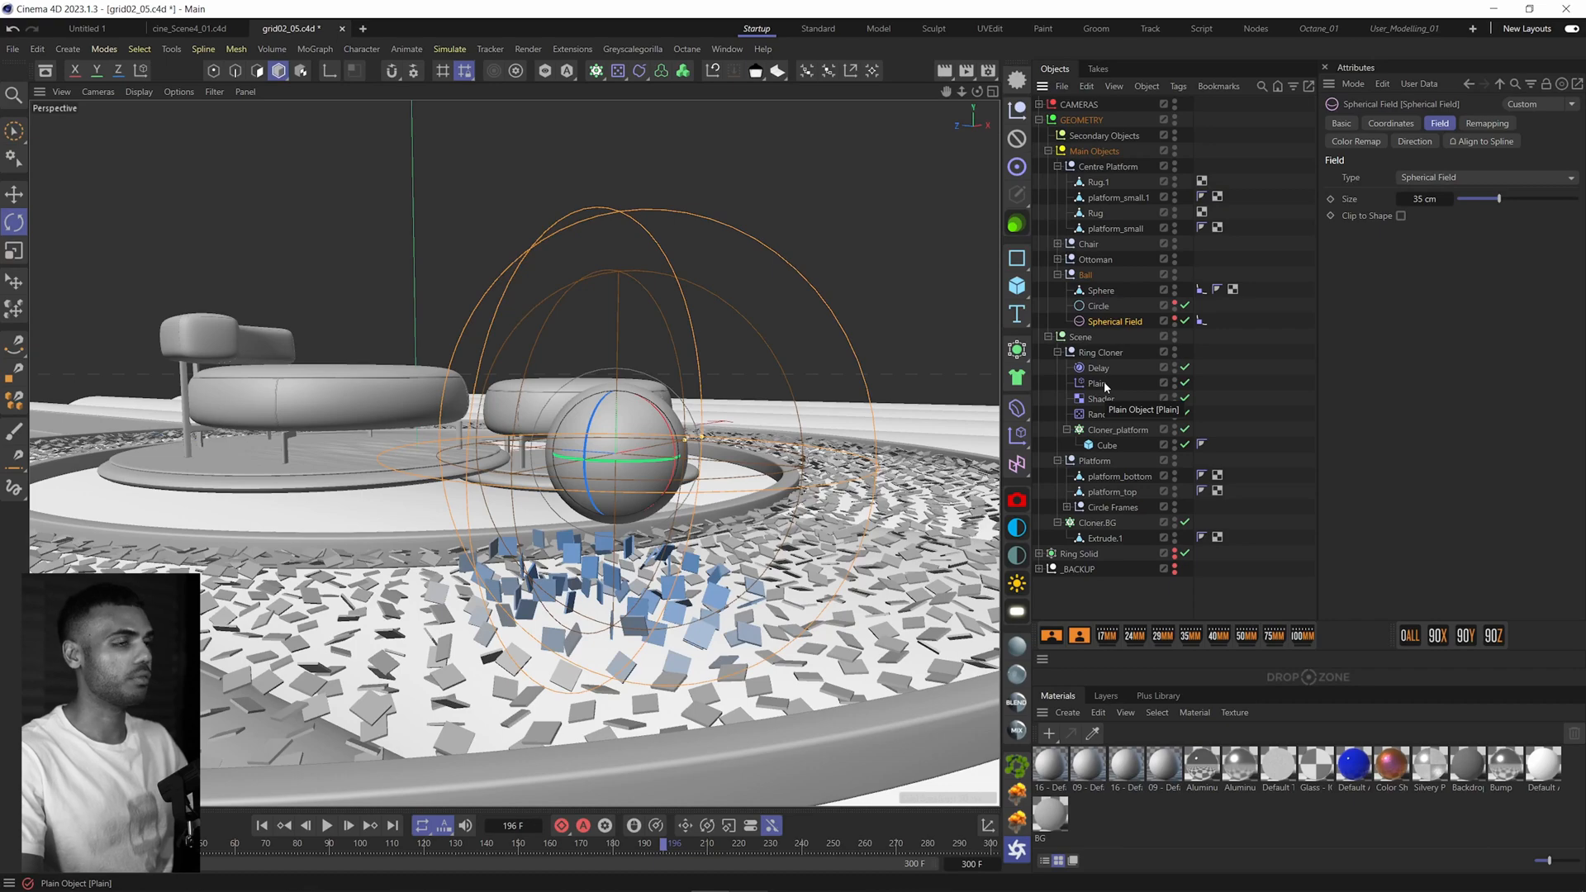
pyautogui.keyDown('alt'); pyautogui.moveTo(570, 524); pyautogui.dragTo(645, 371); pyautogui.keyUp('alt')
pyautogui.click(745, 745)
pyautogui.press('F8')
pyautogui.press('F8')
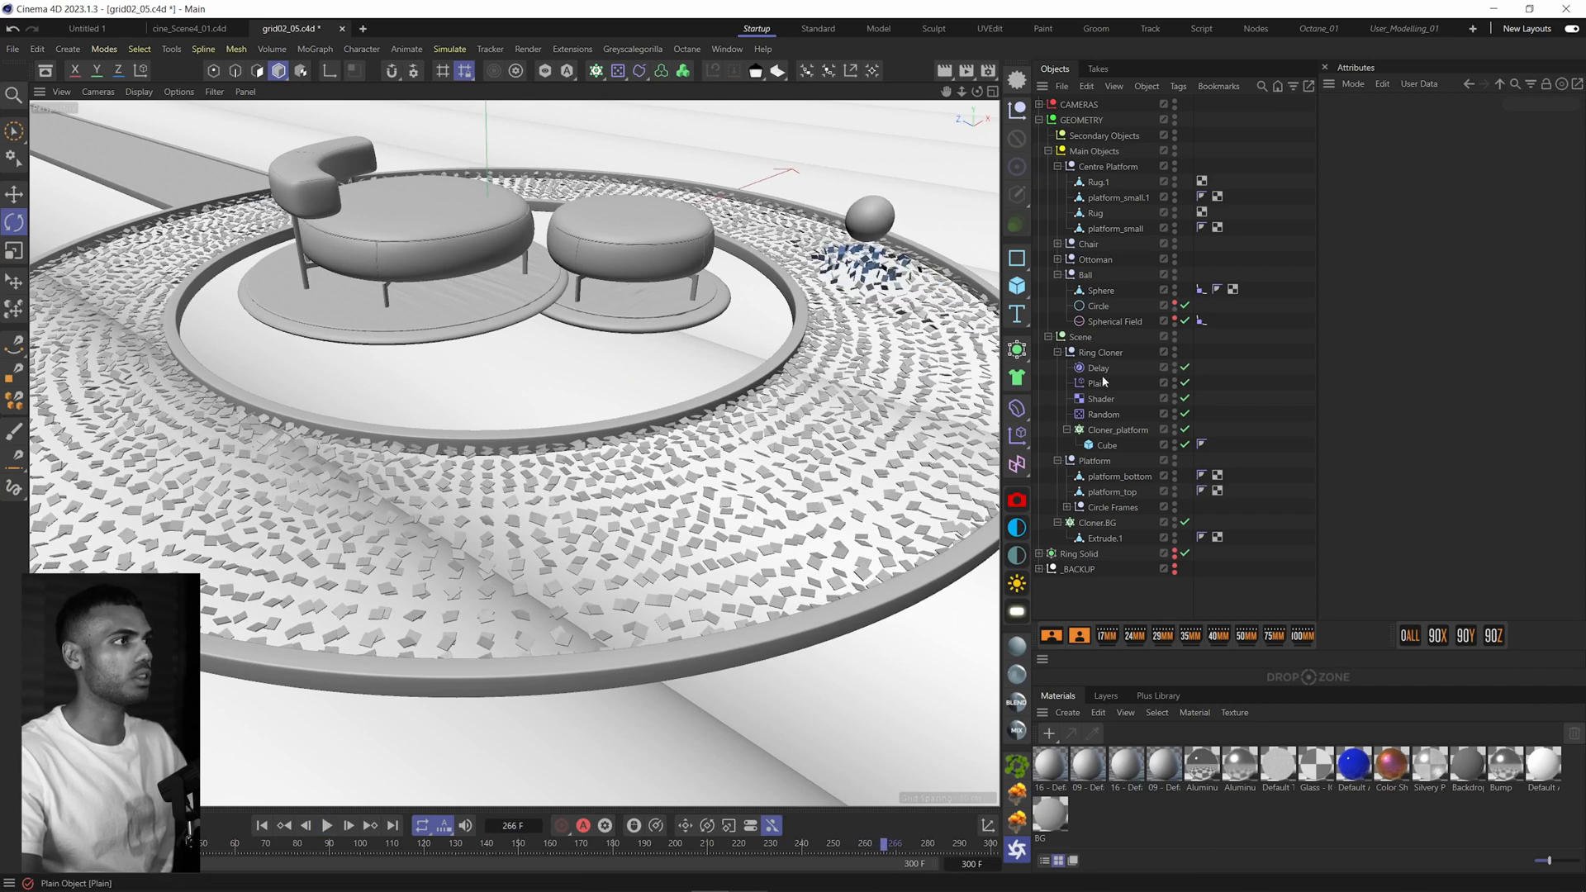
# Step: Set the ring cloner's Delay effector Mode to Spring
pyautogui.click(1099, 368)
pyautogui.click(1536, 219)
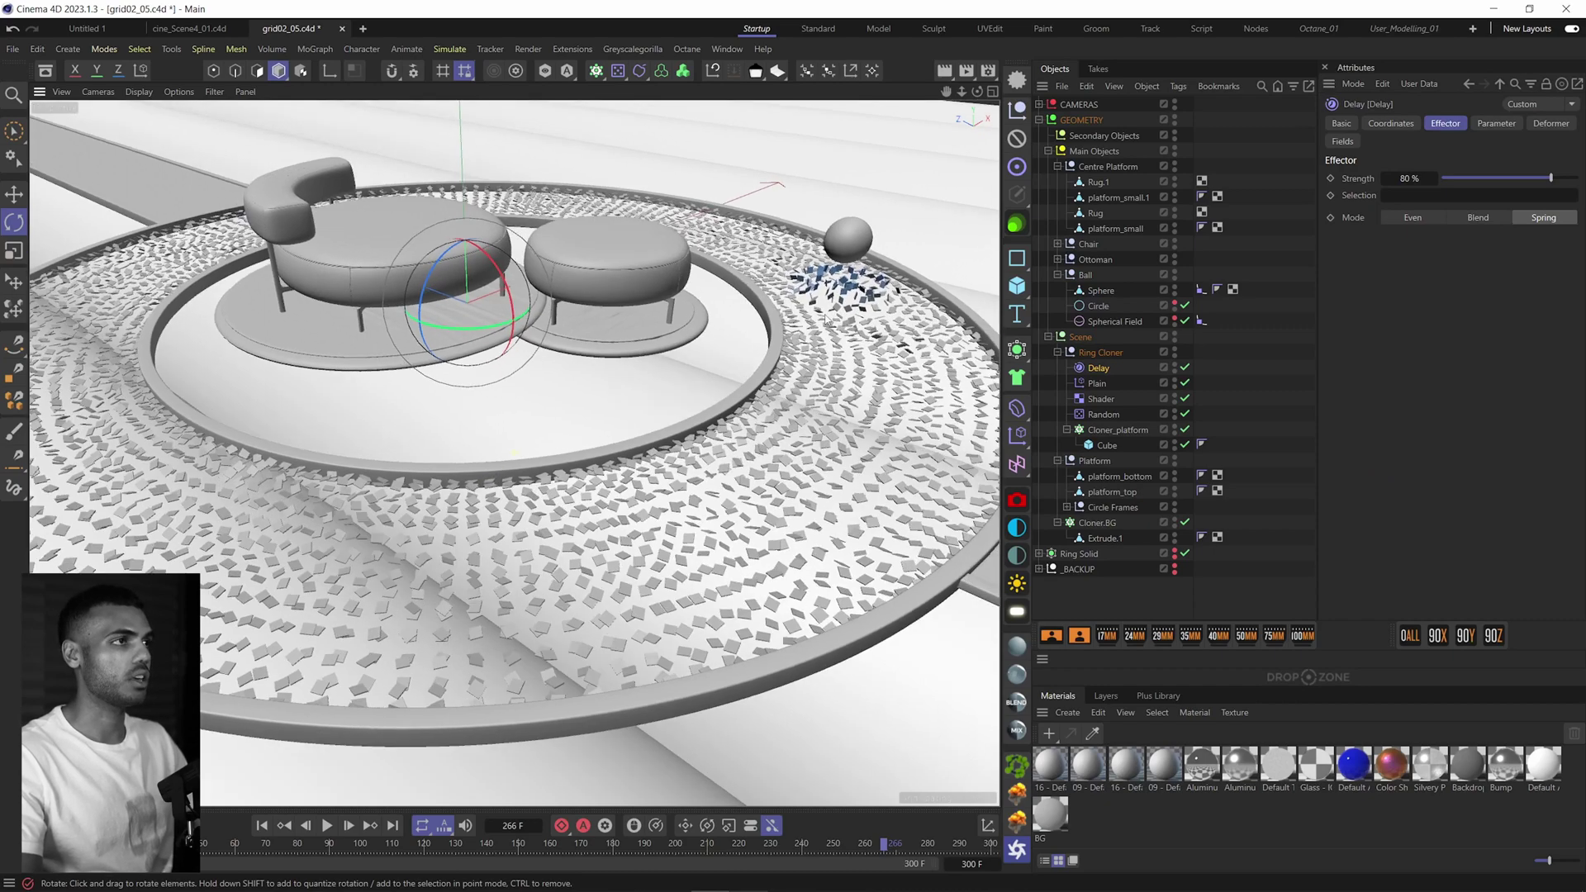
pyautogui.keyDown('alt'); pyautogui.moveTo(558, 435); pyautogui.dragTo(496, 471); pyautogui.keyUp('alt')
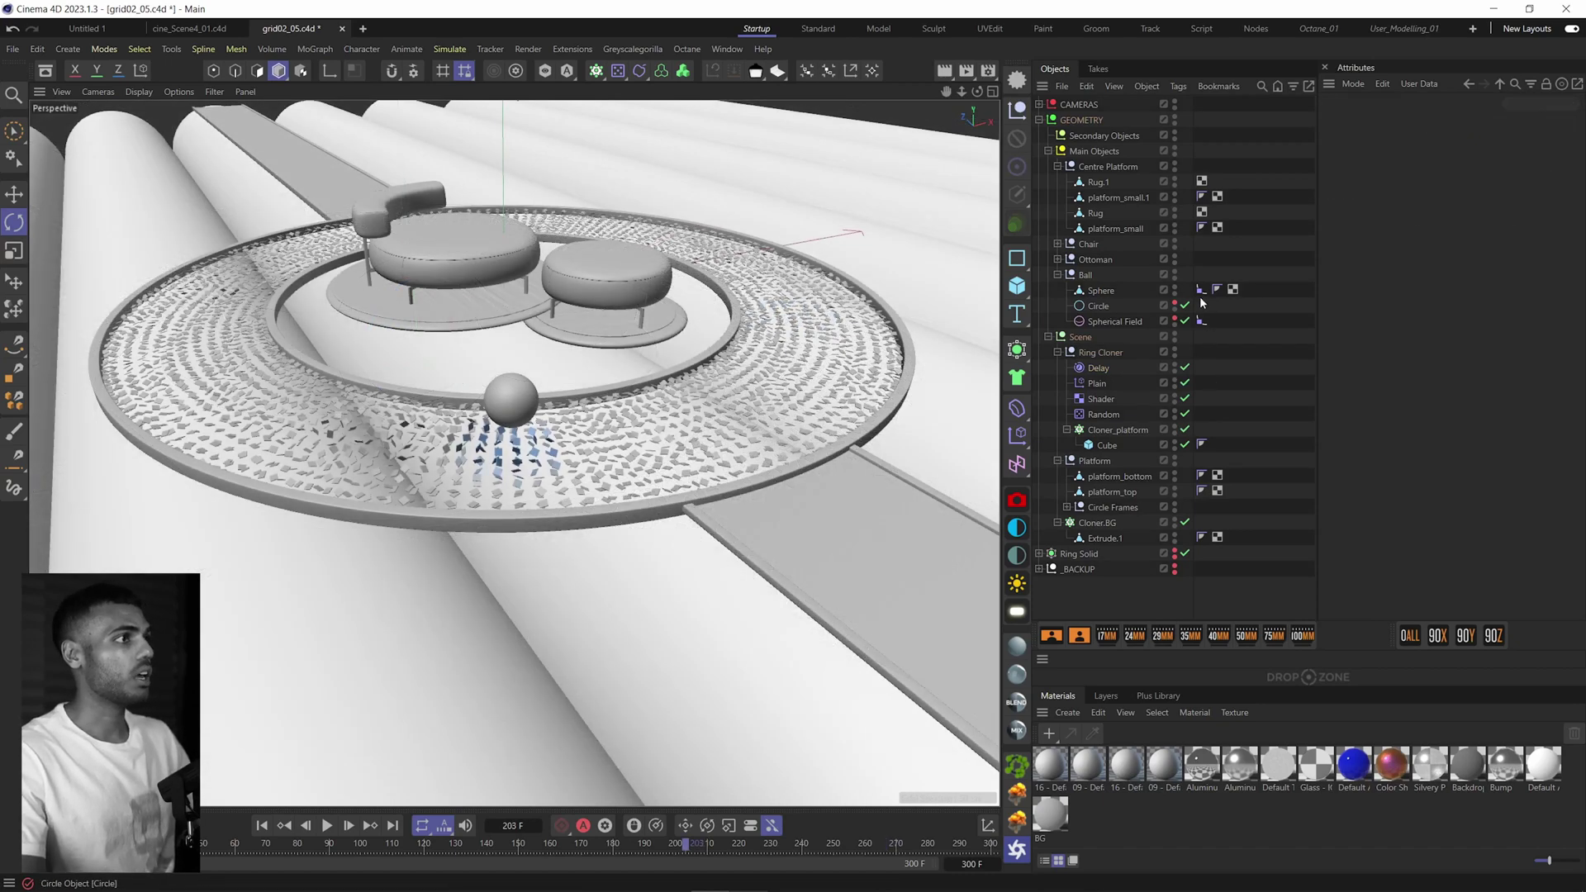
# Step: Set the Sphere's Align to Spline tag Position to 100% along the Circle path
pyautogui.click(1199, 291)
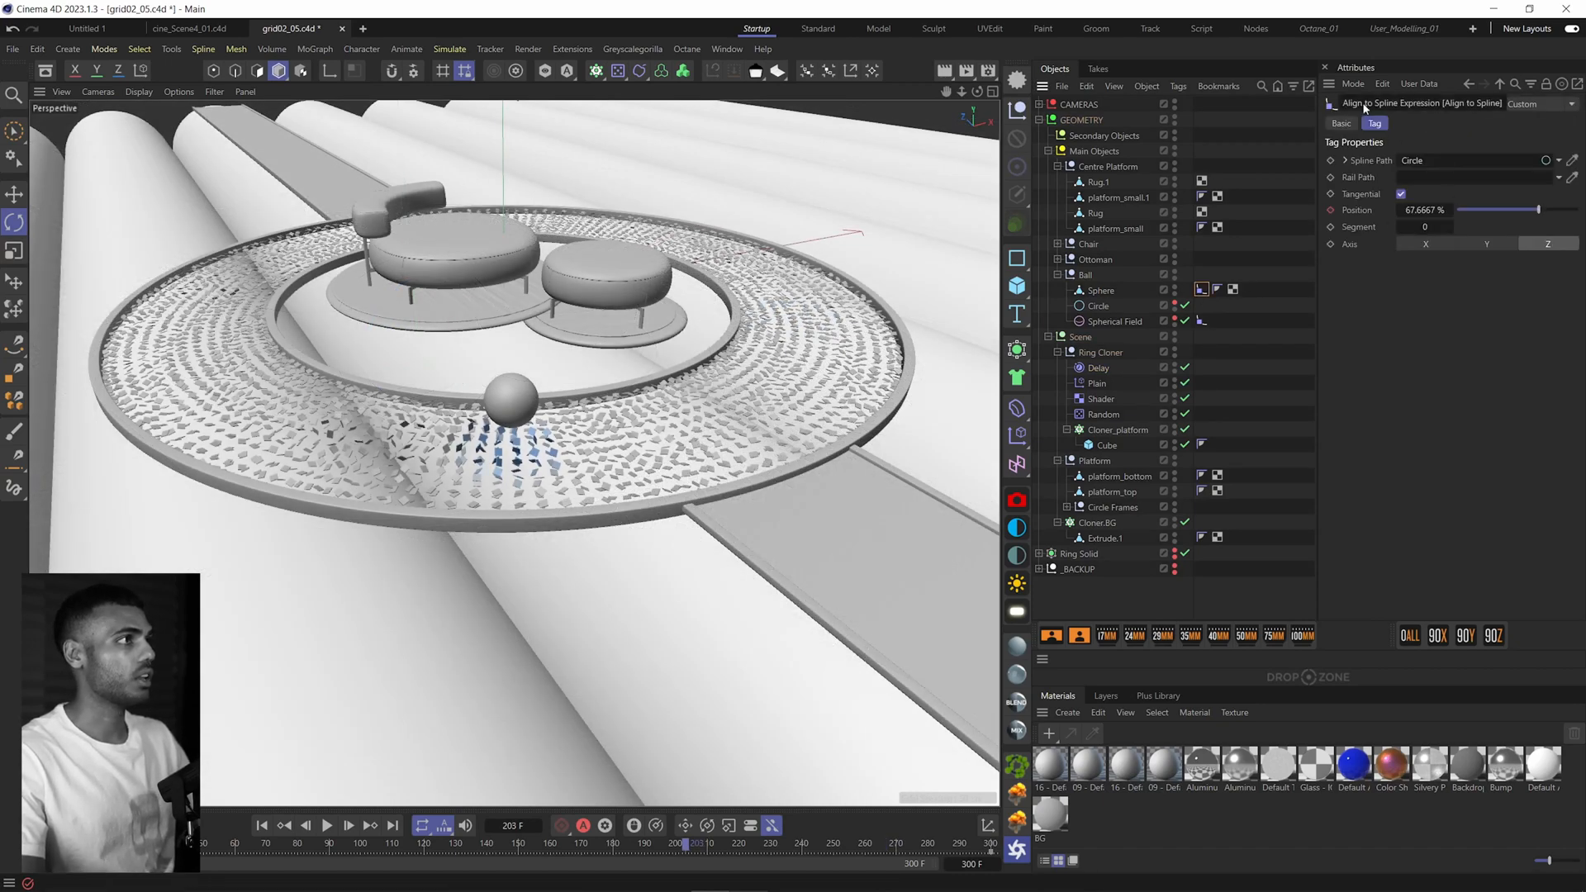
pyautogui.moveTo(1539, 209)
pyautogui.mouseDown()
pyautogui.moveTo(1442, 209)
pyautogui.moveTo(1578, 209)
pyautogui.mouseUp()
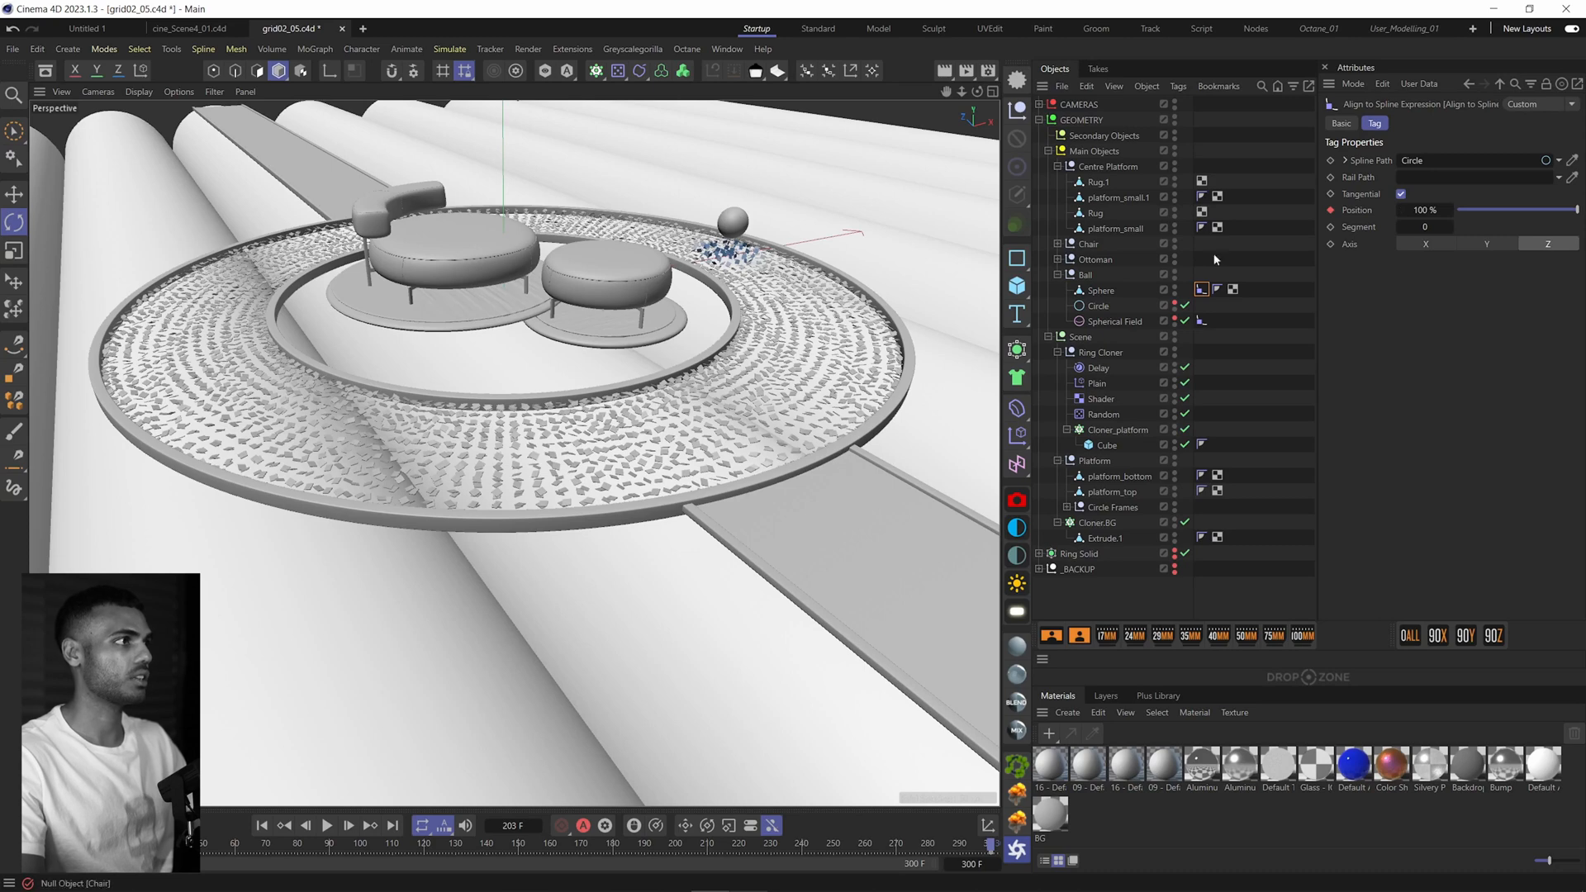
pyautogui.click(1217, 444)
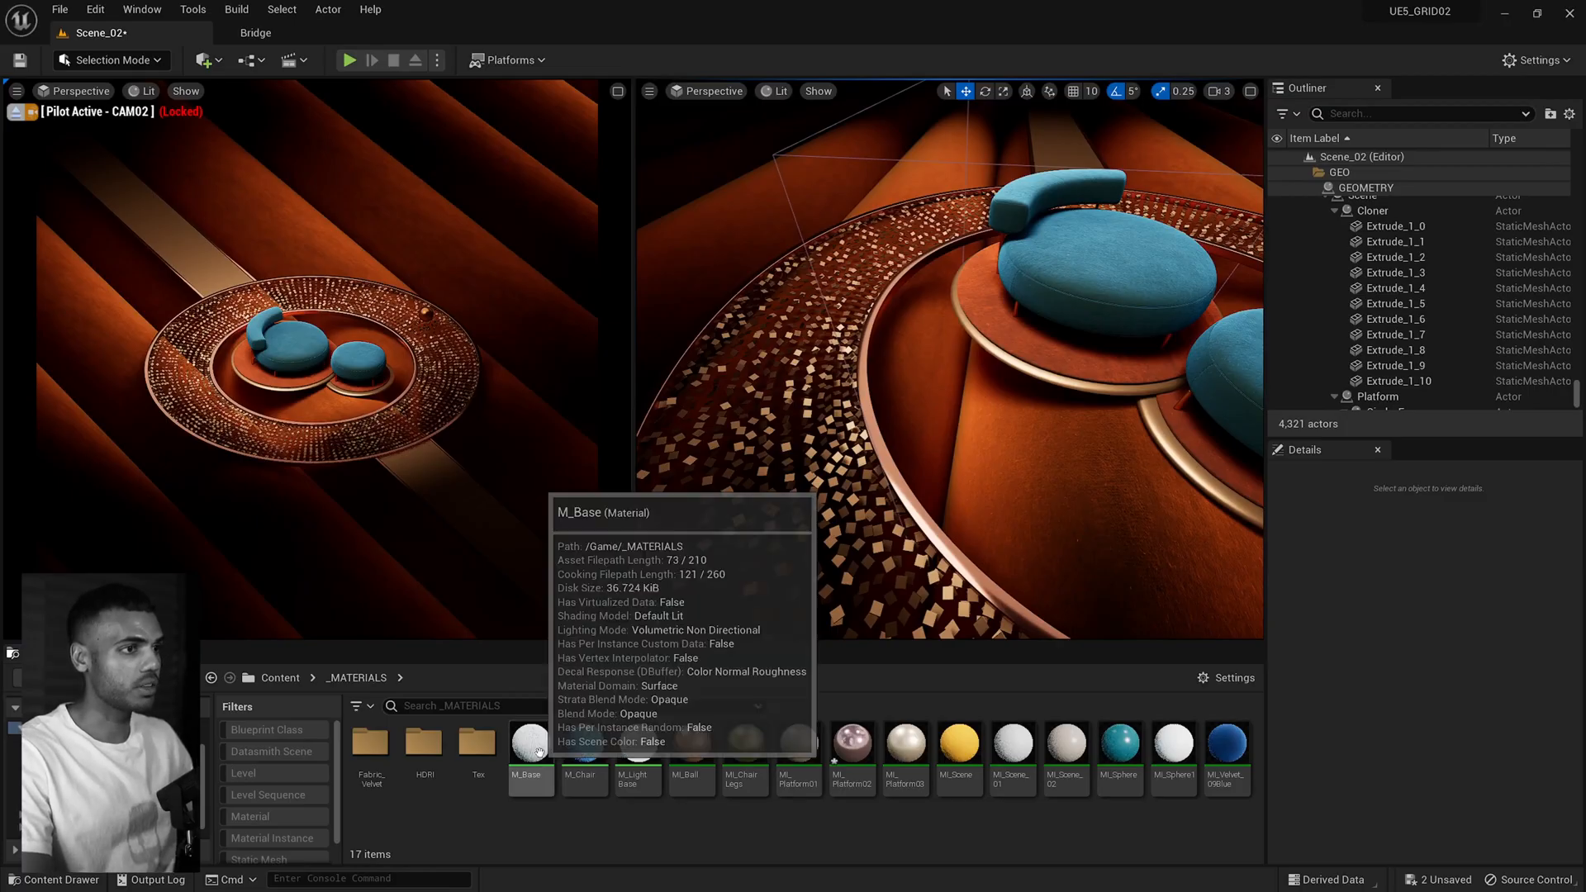
# Step: Inspect the M_Base material's node graph and close its editor
pyautogui.doubleClick(530, 742)
pyautogui.moveTo(966, 311); pyautogui.dragTo(1247, 389)
pyautogui.scroll(-6, 1247, 389)
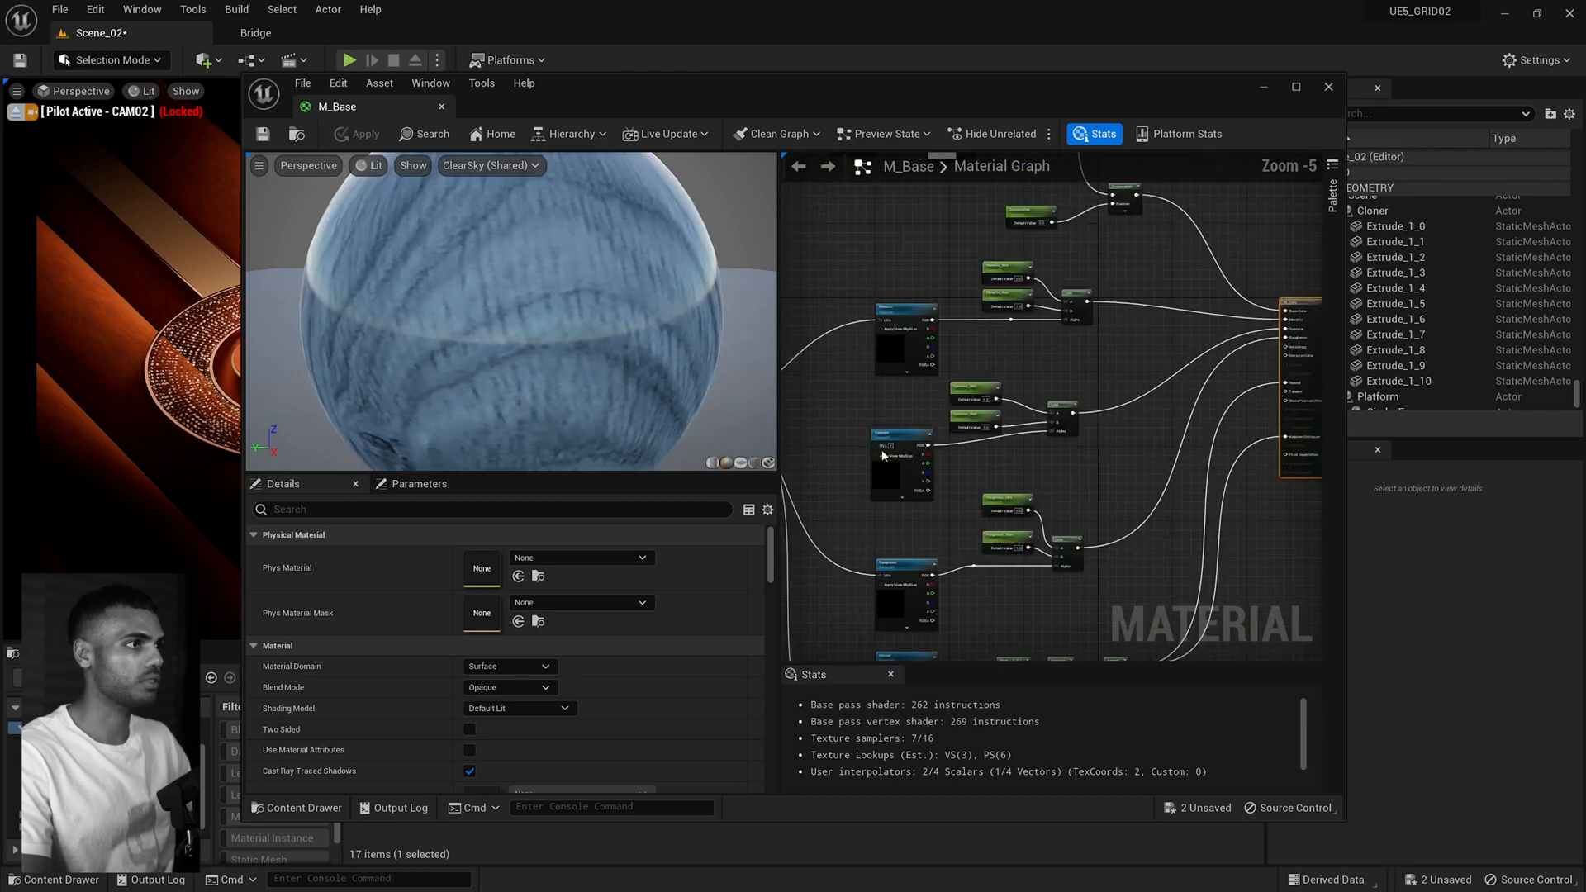
pyautogui.scroll(-4, 1116, 396)
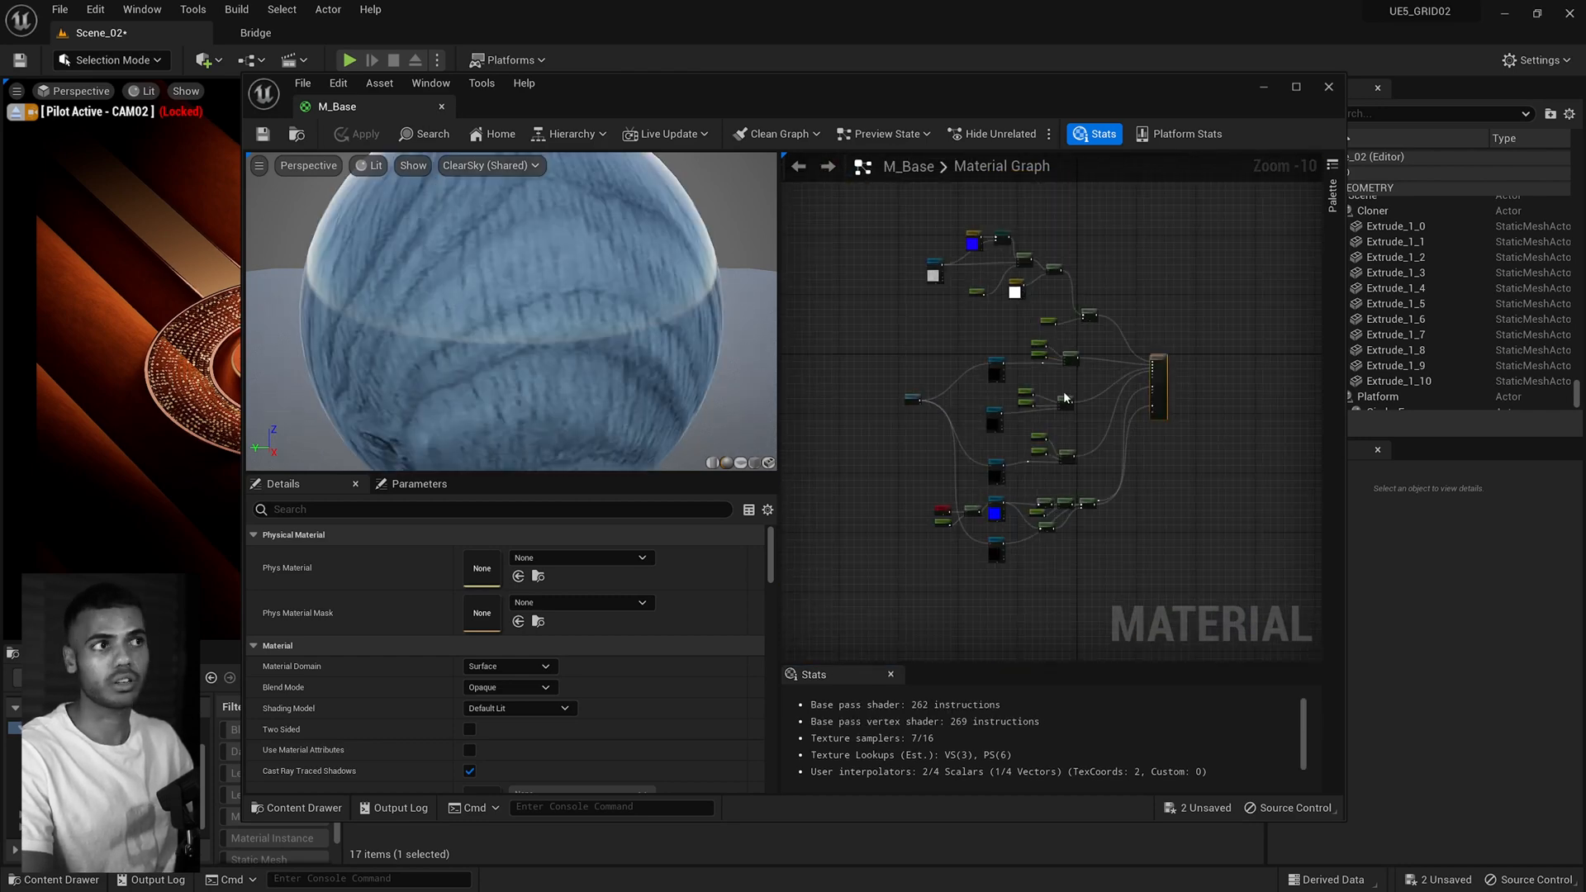
pyautogui.click(440, 106)
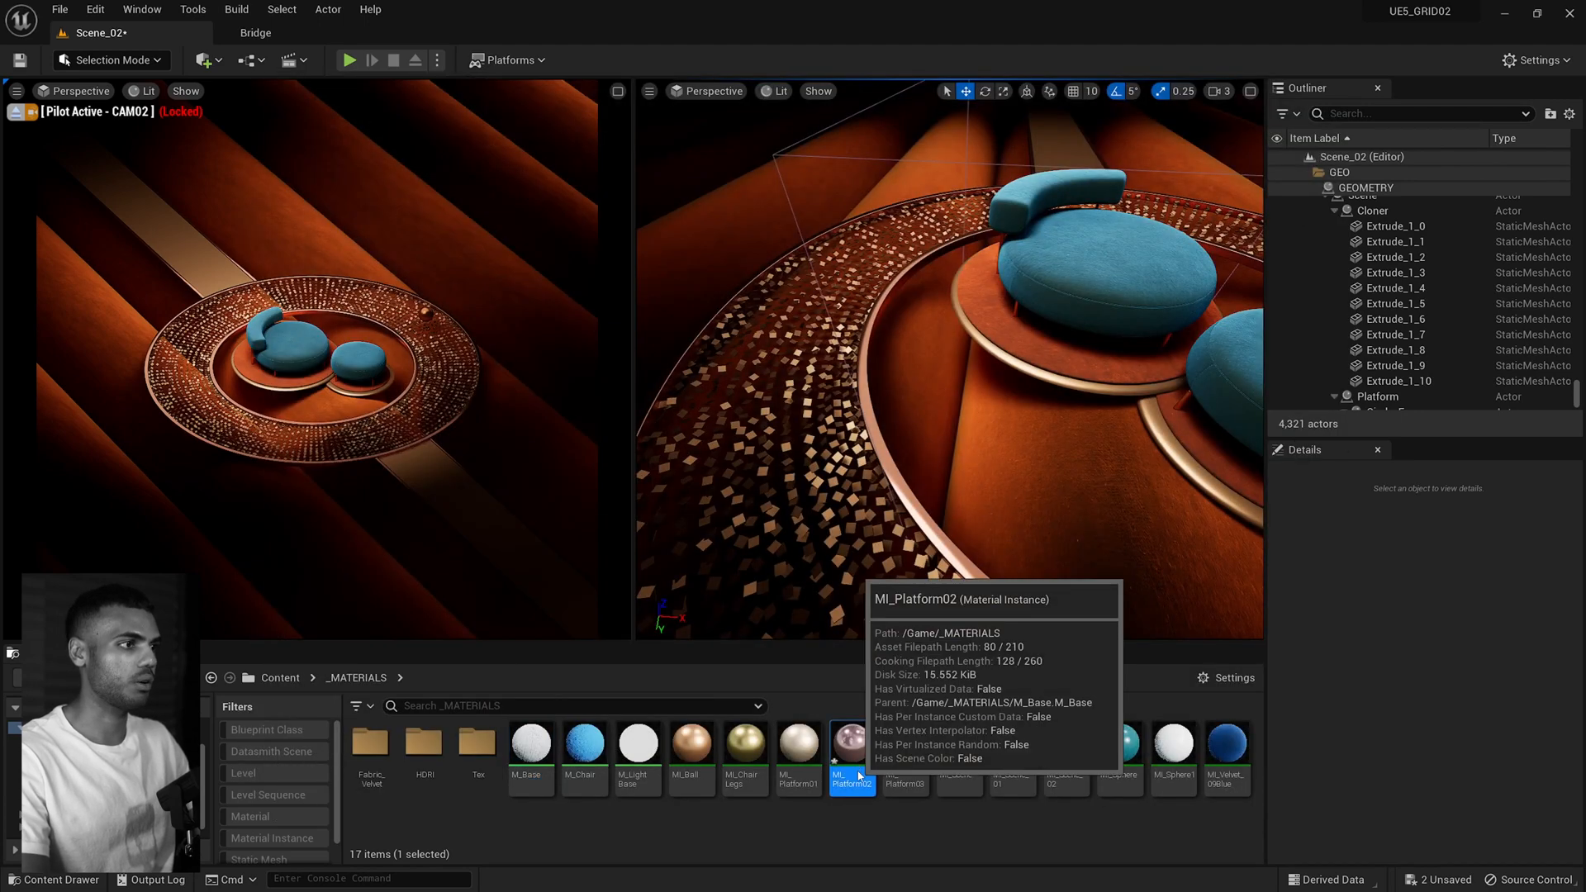
# Step: Open the MI_Platform02 material instance and fly the view close to the tiles
pyautogui.doubleClick(850, 744)
pyautogui.scroll(-1, 717, 409)
pyautogui.scroll(-1, 717, 406)
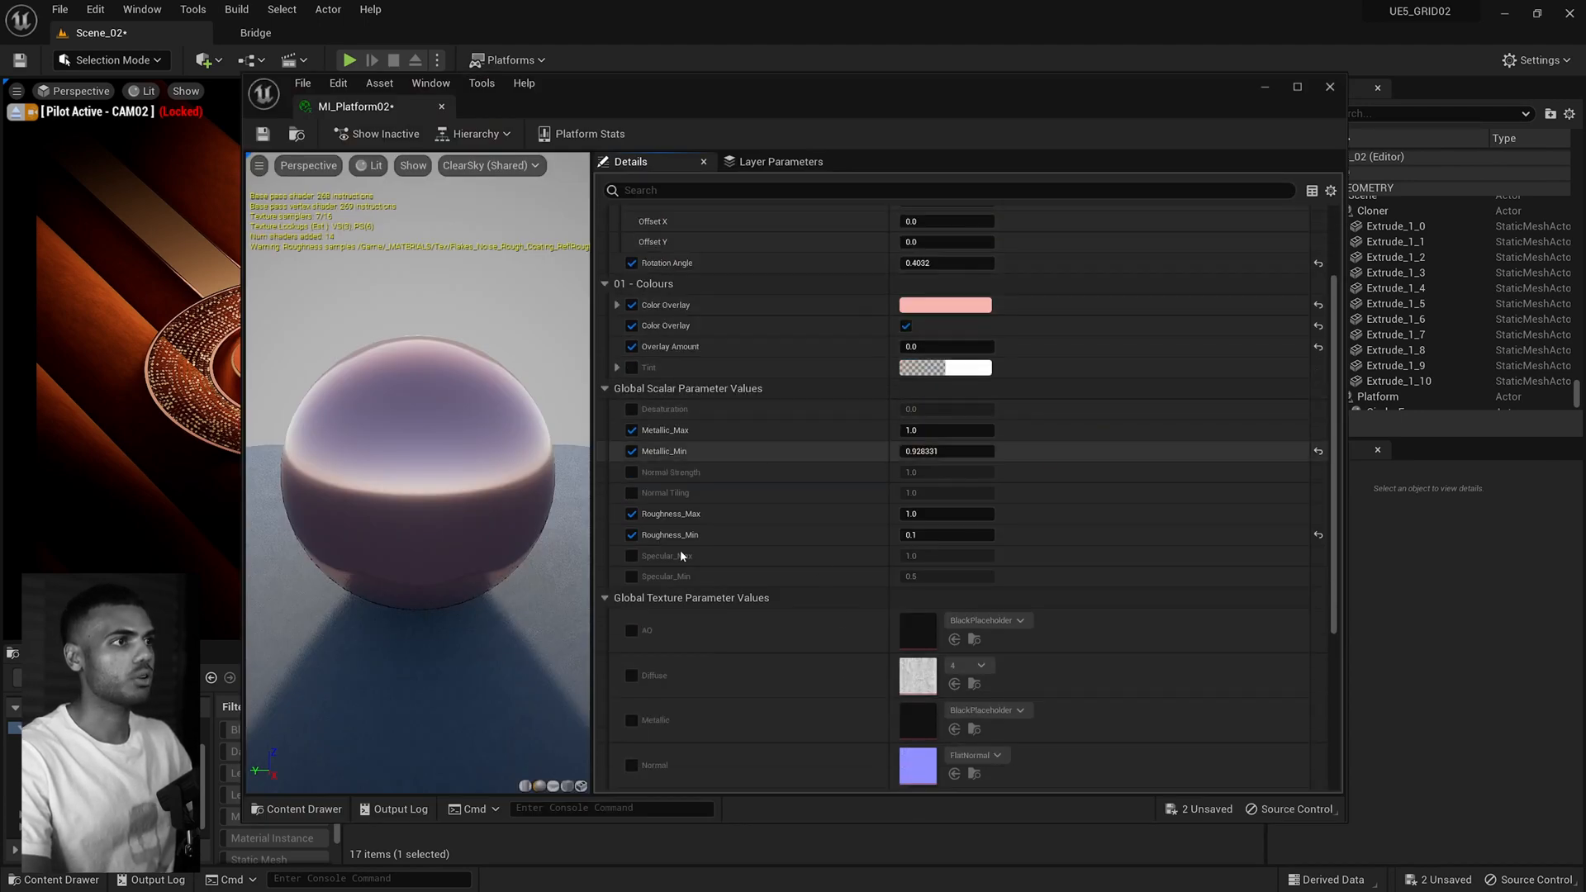
pyautogui.scroll(-2, 716, 408)
pyautogui.moveTo(775, 89); pyautogui.dragTo(644, 60)
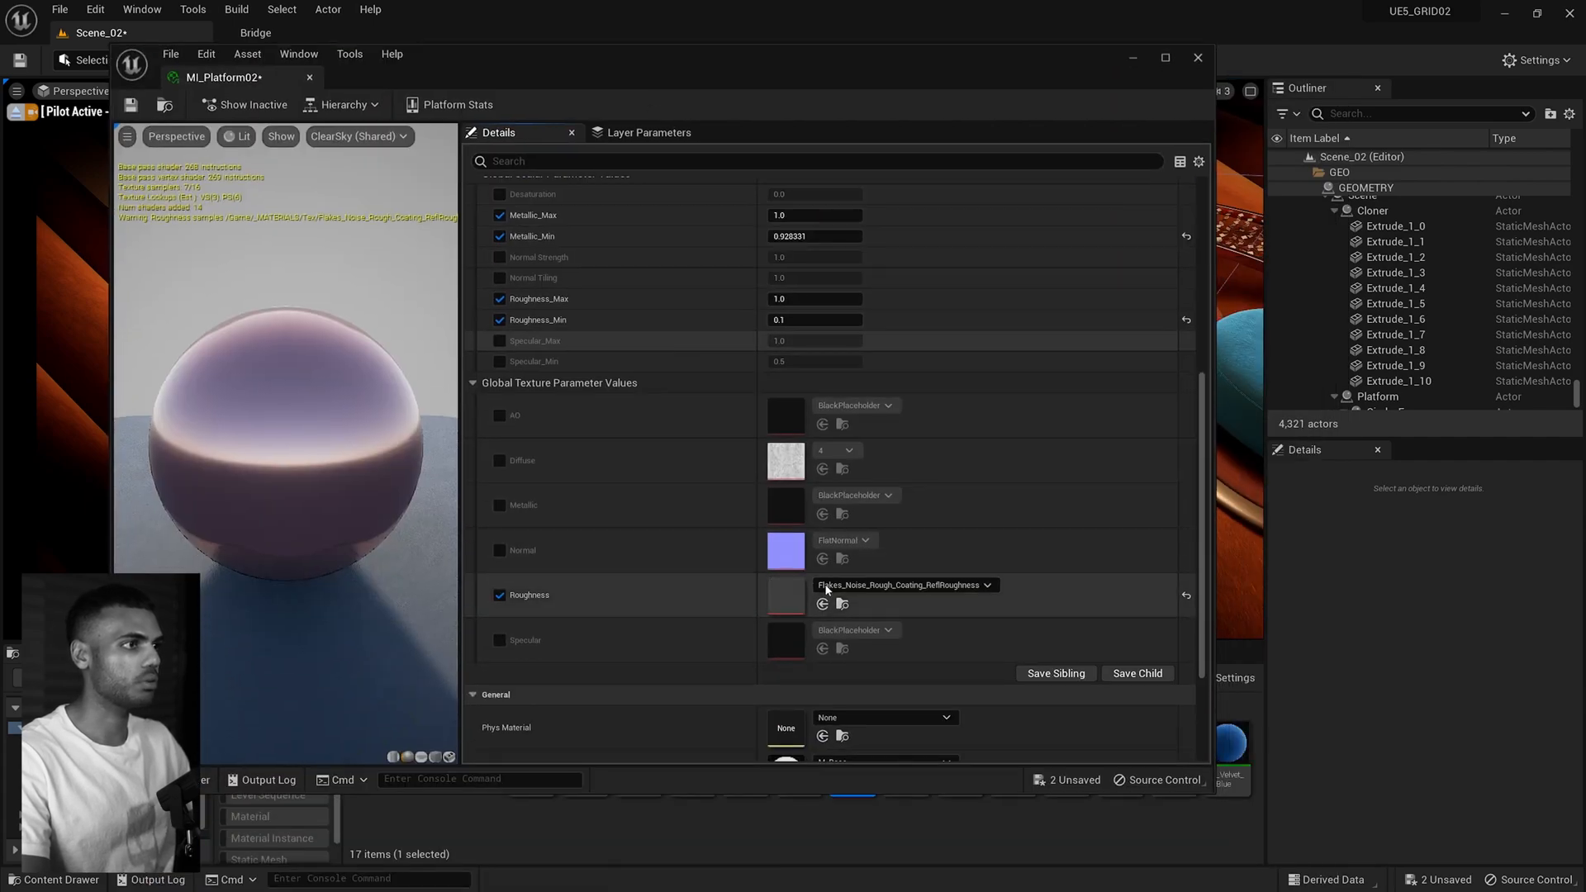
pyautogui.moveTo(818, 72); pyautogui.dragTo(755, 675)
pyautogui.moveTo(942, 372); pyautogui.dragTo(1030, 483, button='right')
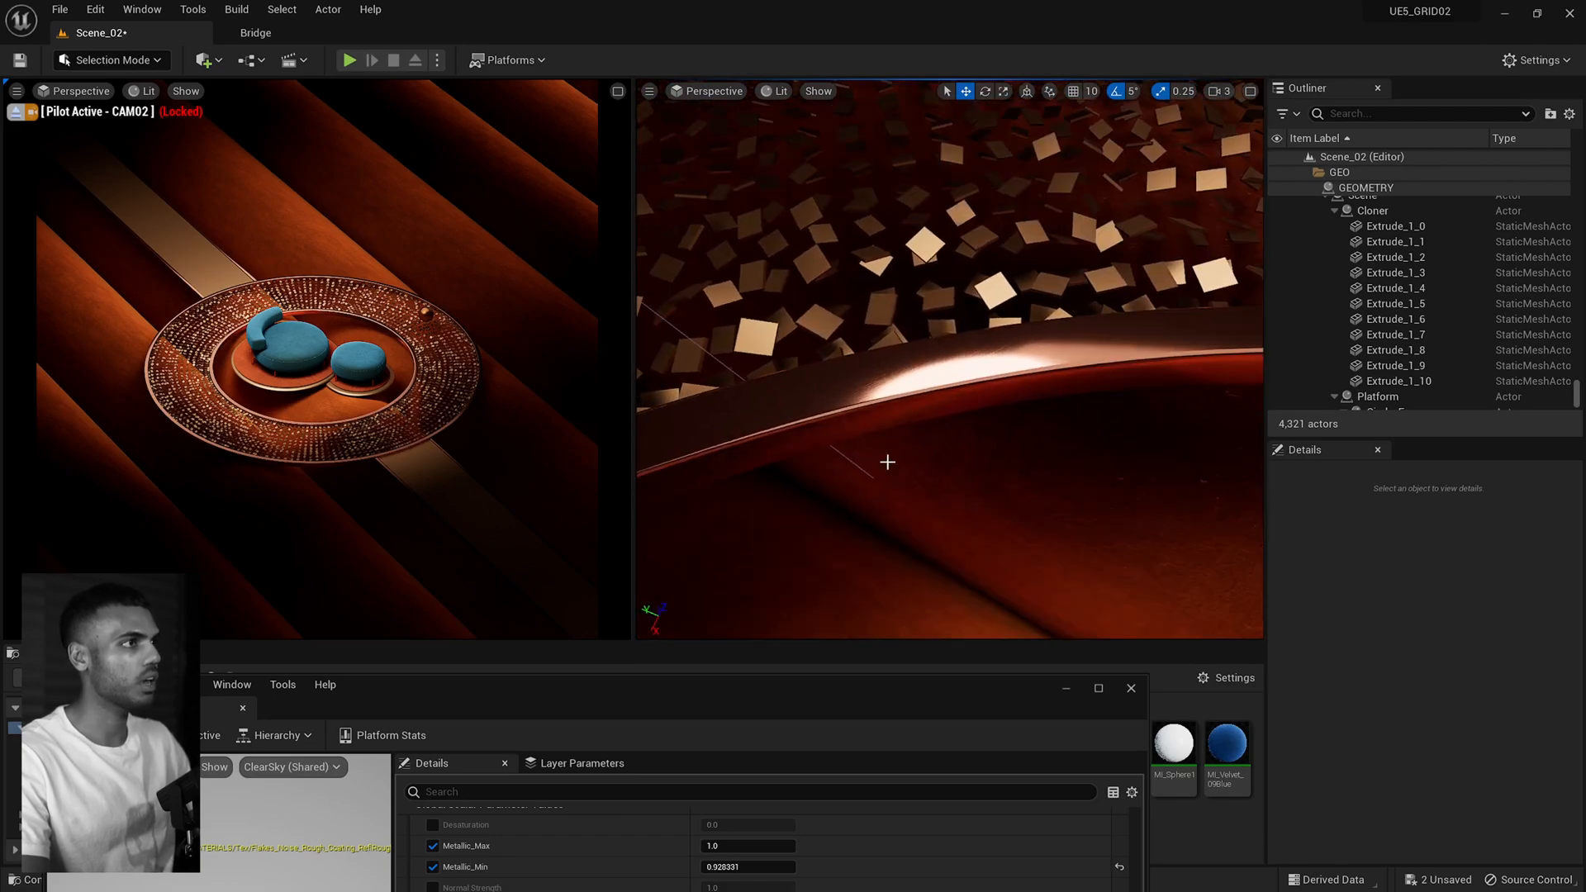
# Step: Fly around the platform, briefly selecting platform_bottom for a close-up
pyautogui.moveTo(887, 463)
pyautogui.mouseDown(button='right')
pyautogui.moveTo(905, 325)
pyautogui.moveTo(995, 312)
pyautogui.mouseUp(button='right')
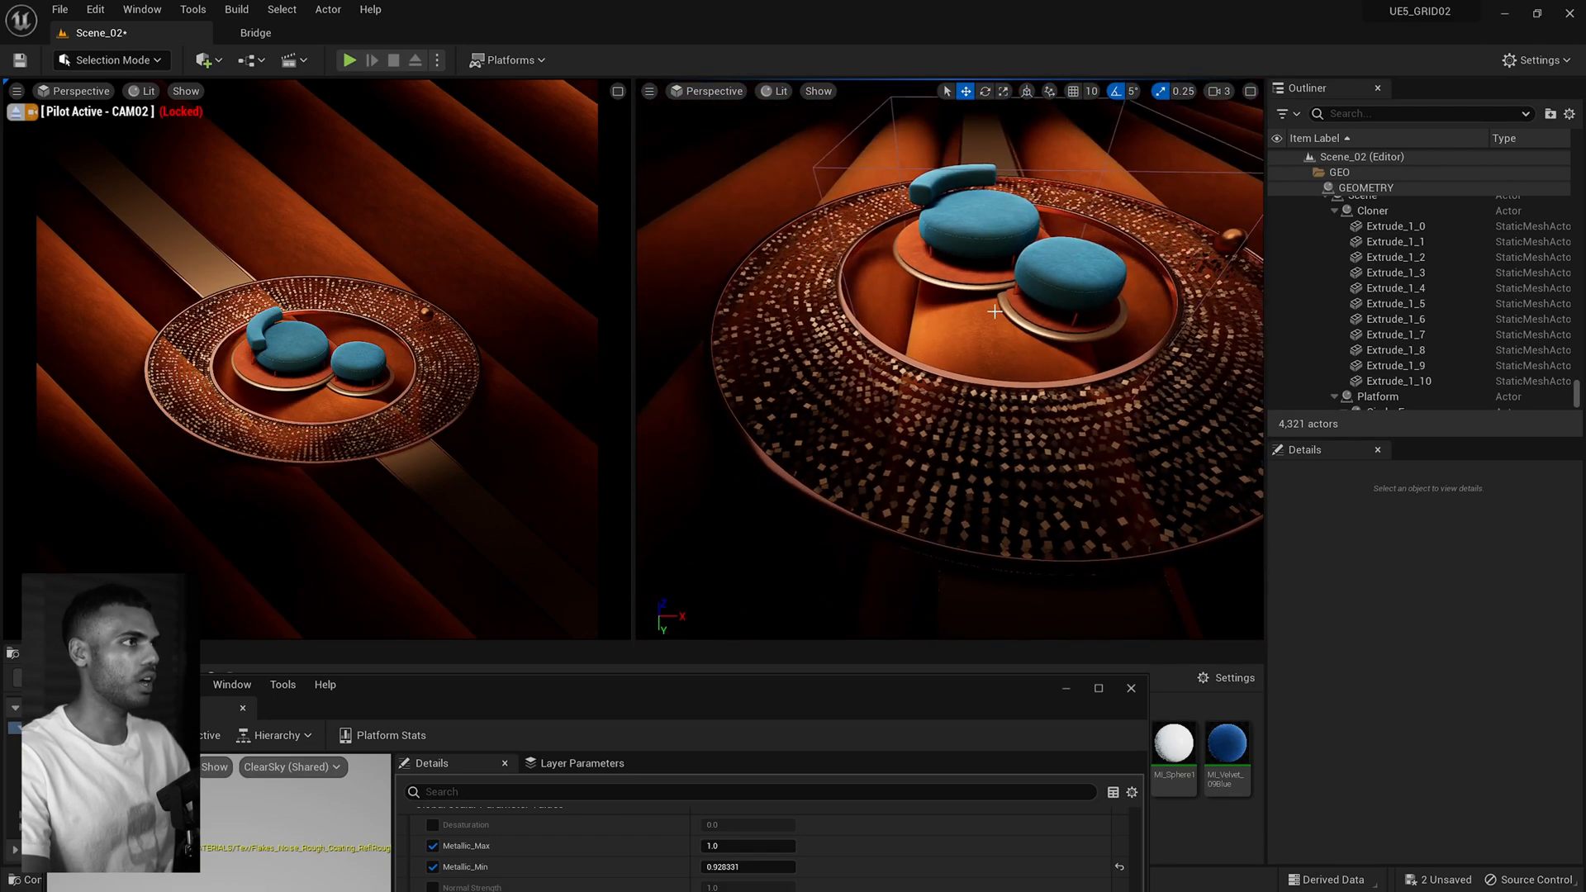
pyautogui.click(991, 372)
pyautogui.moveTo(986, 378)
pyautogui.mouseDown(button='right')
pyautogui.moveTo(997, 383)
pyautogui.moveTo(868, 310)
pyautogui.mouseUp(button='right')
pyautogui.press('Escape')
# Step: Close the MI_Platform02 editor and switch to the Epic Games Launcher
pyautogui.moveTo(764, 686); pyautogui.dragTo(739, 195)
pyautogui.click(1101, 195)
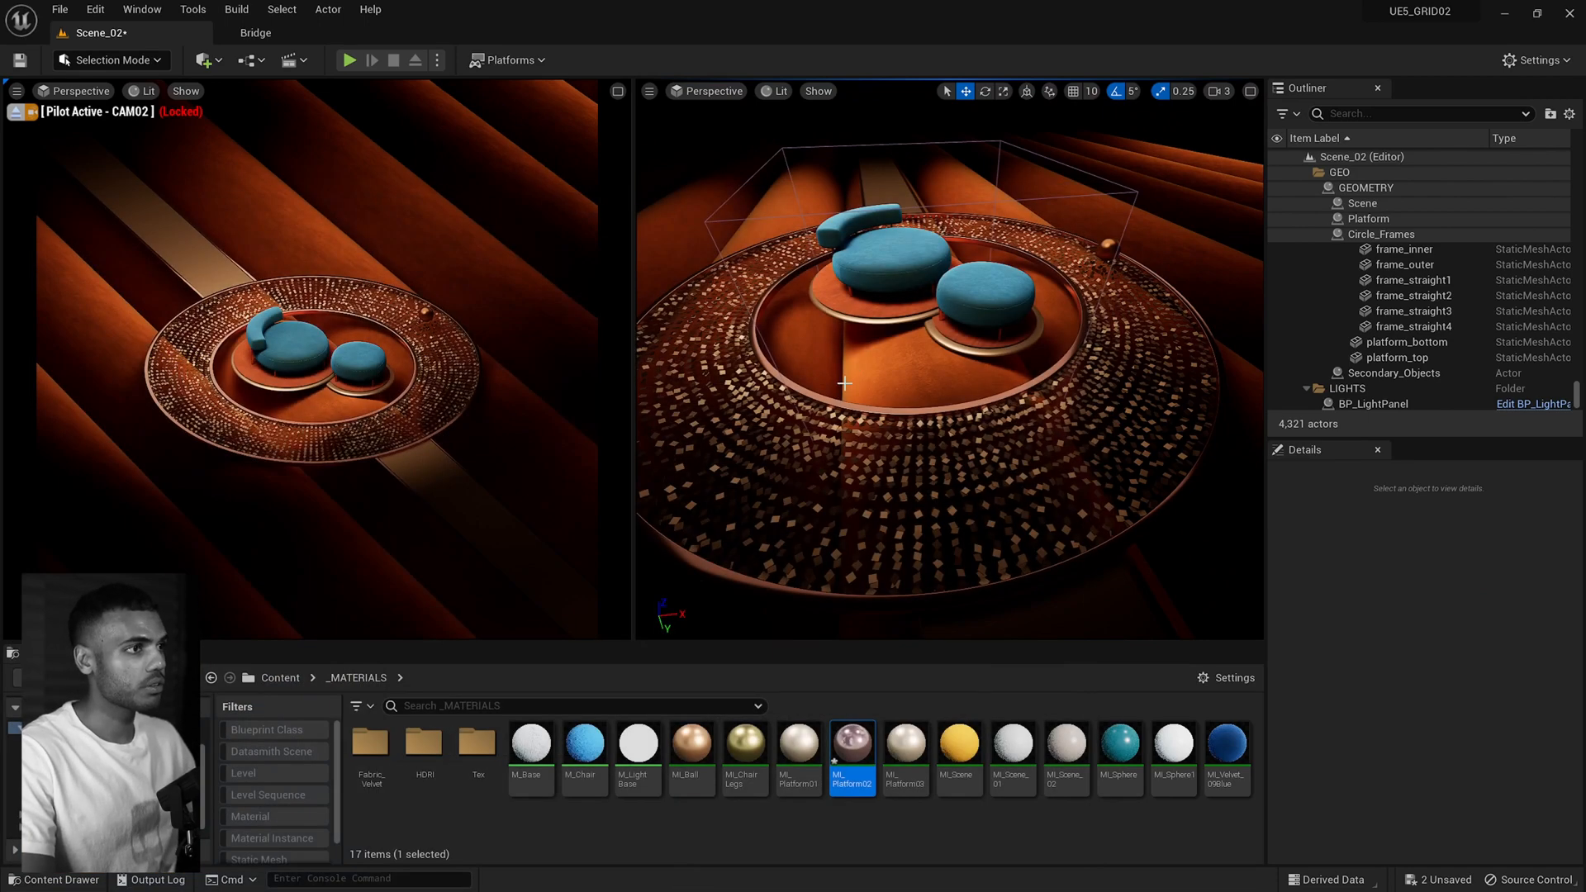
pyautogui.hotkey('alt', 'Tab')
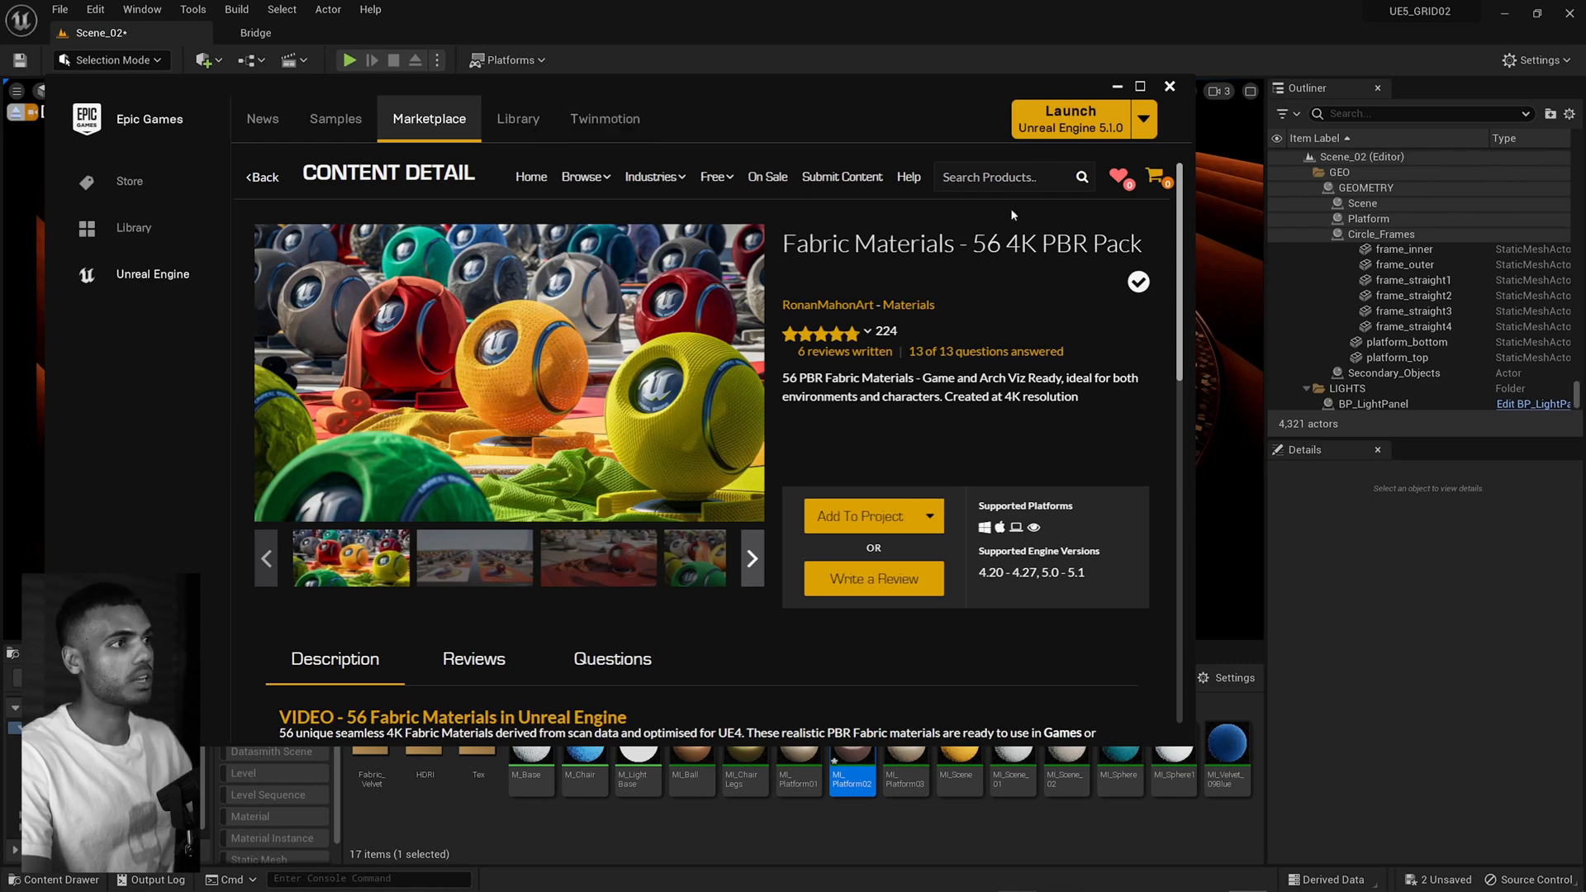
# Step: Return to the Unreal editor and open the Fabric_Velvet materials folder
pyautogui.click(813, 6)
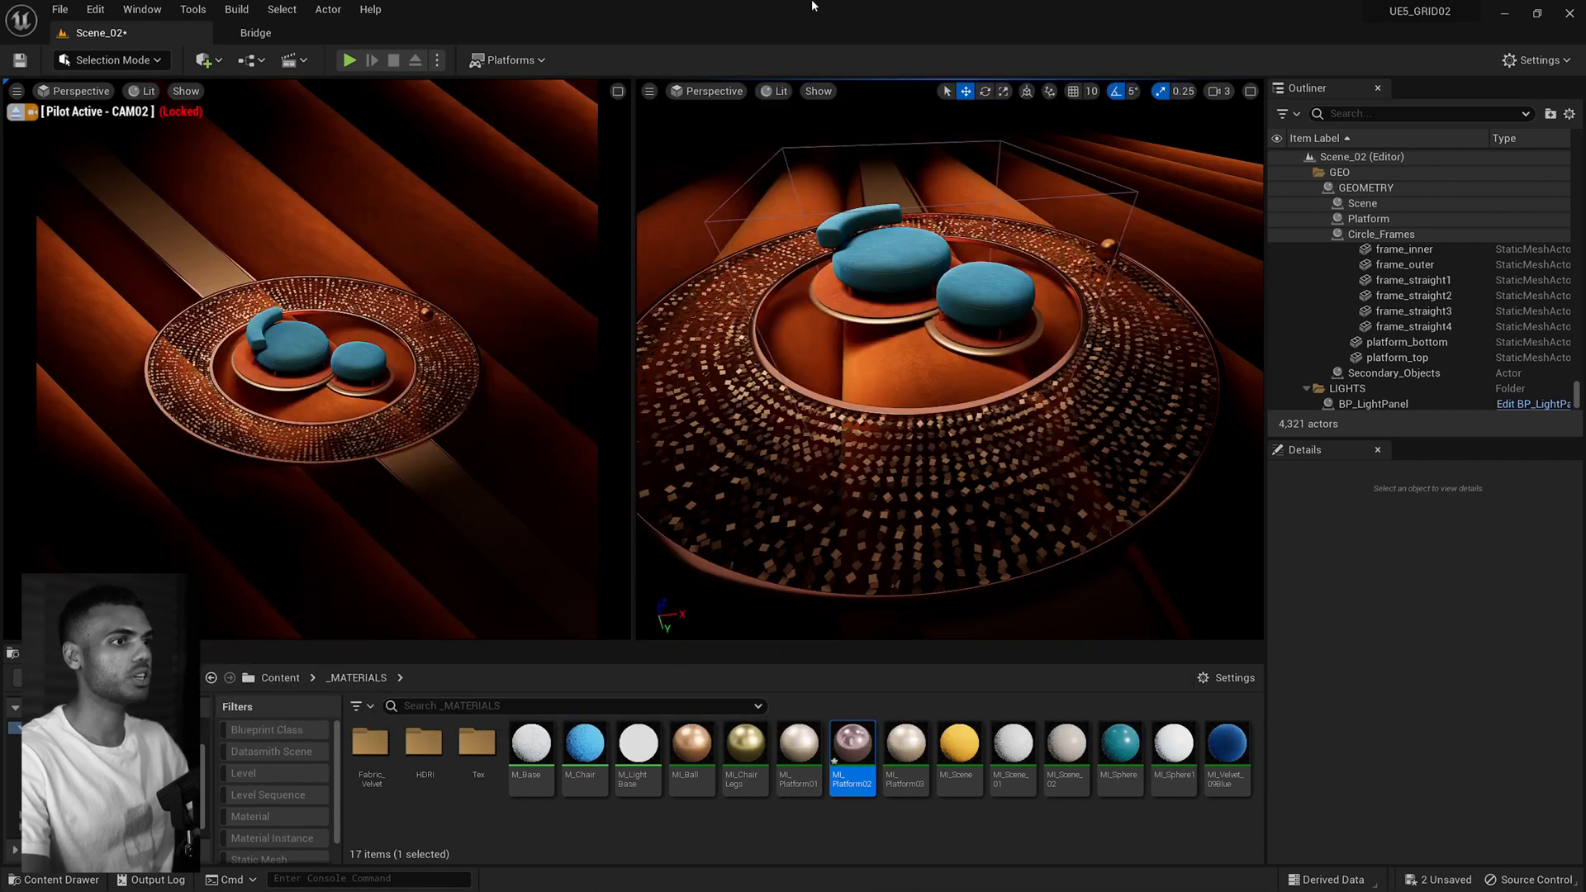
pyautogui.doubleClick(370, 743)
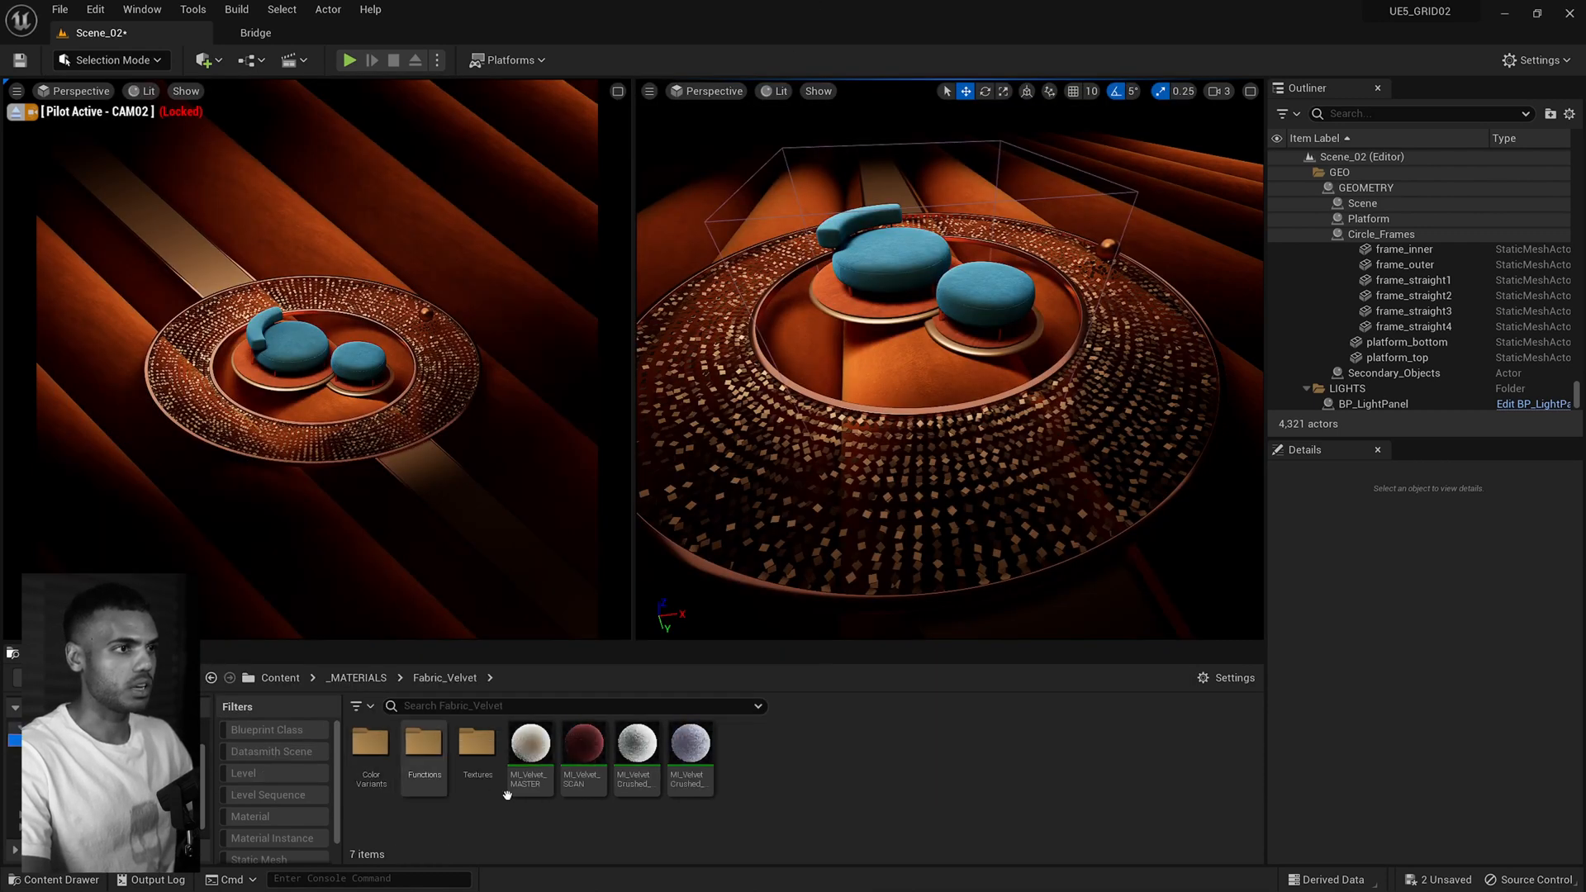
pyautogui.click(302, 388)
# Step: Inspect the MI_Velvet_03Orange material instance and close it
pyautogui.doubleClick(1450, 818)
pyautogui.click(1102, 197)
pyautogui.click(355, 266)
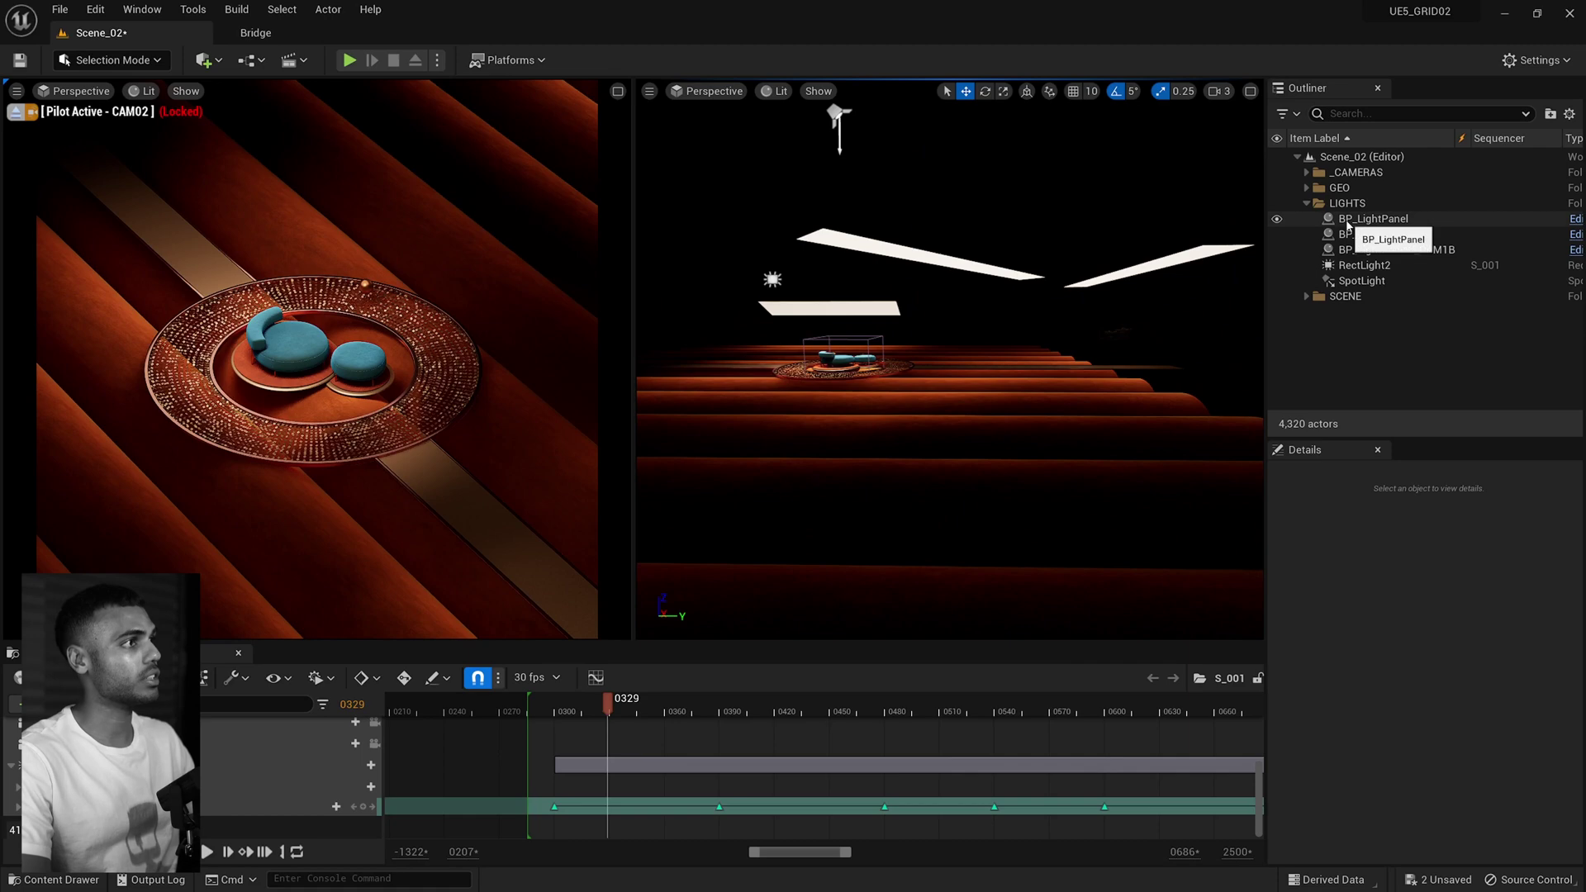
# Step: Toggle the BP_LightPanel actors' visibility off and on to compare lighting
pyautogui.click(1374, 218)
pyautogui.keyDown('shift'); pyautogui.click(1395, 249); pyautogui.keyUp('shift')
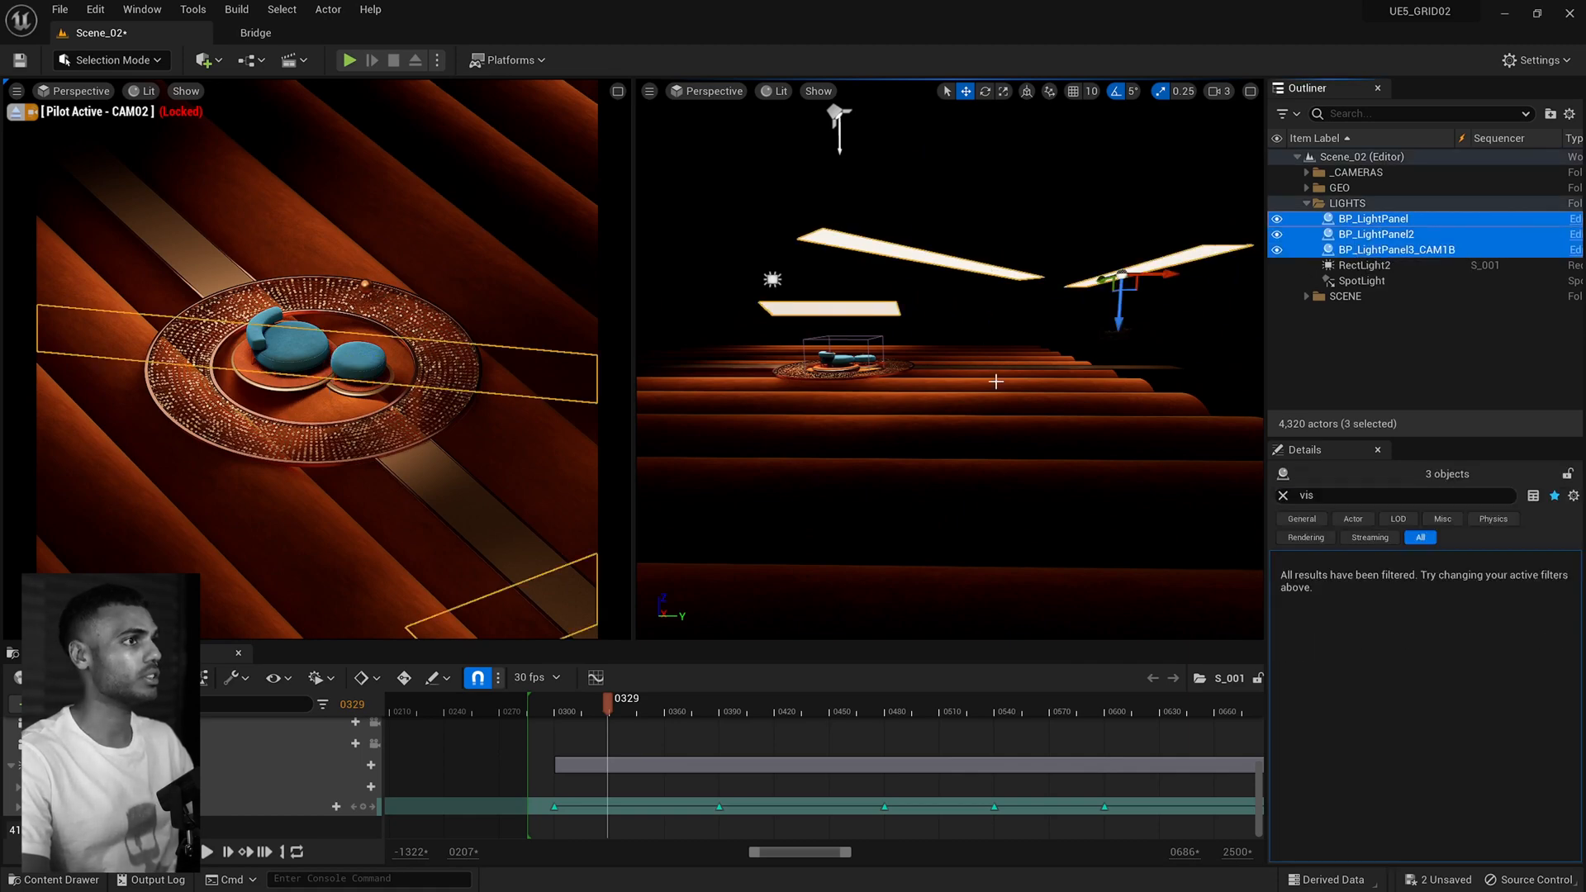
pyautogui.click(1277, 219)
pyautogui.click(1277, 219)
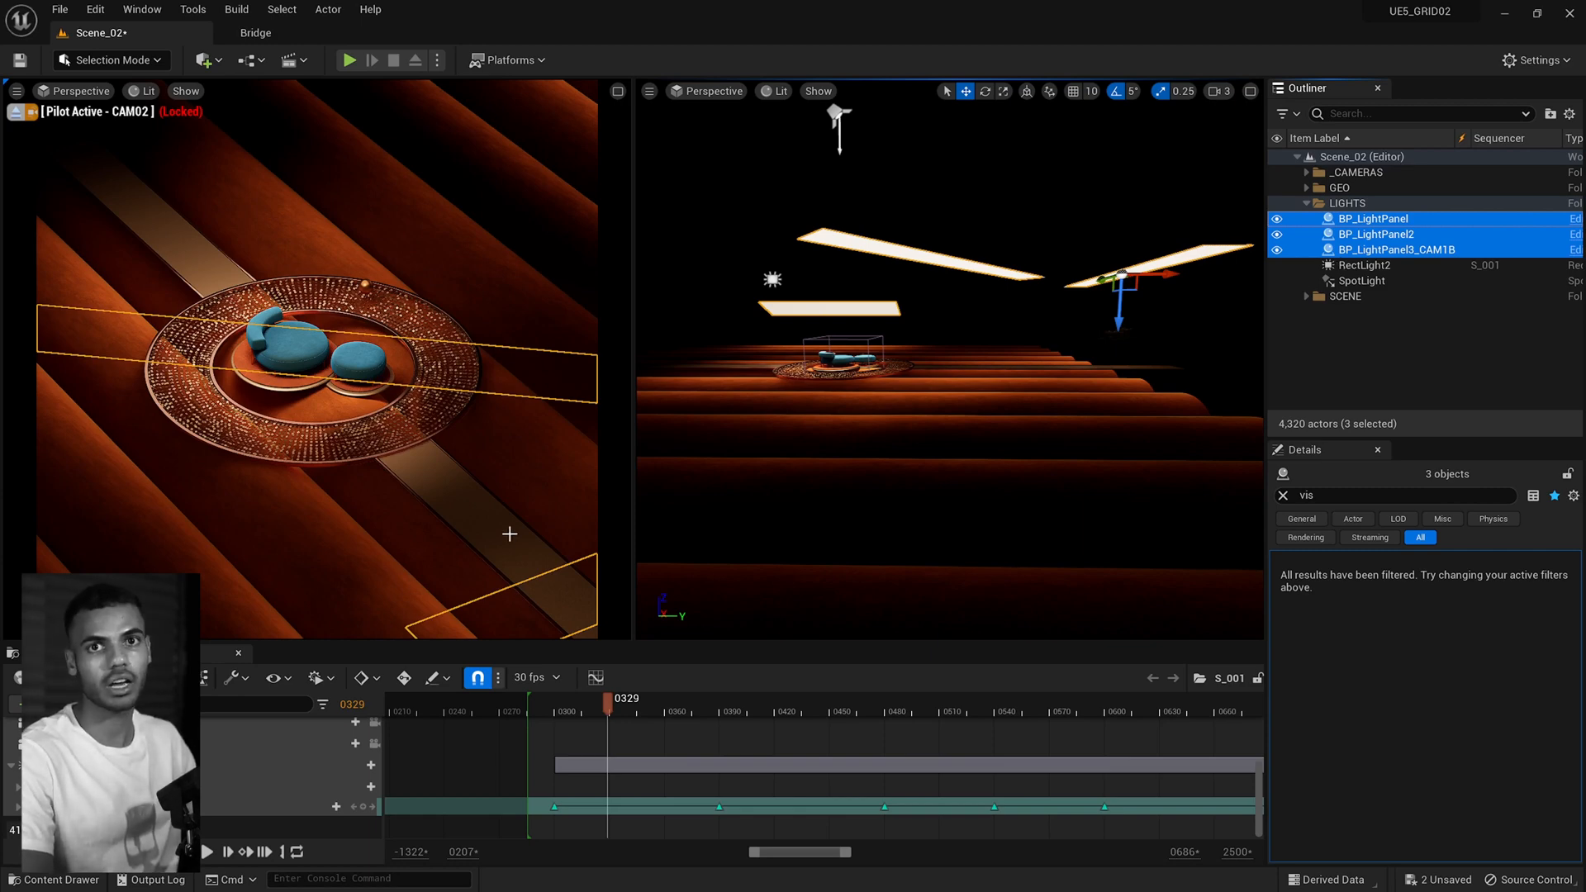
pyautogui.click(1279, 219)
pyautogui.click(1279, 222)
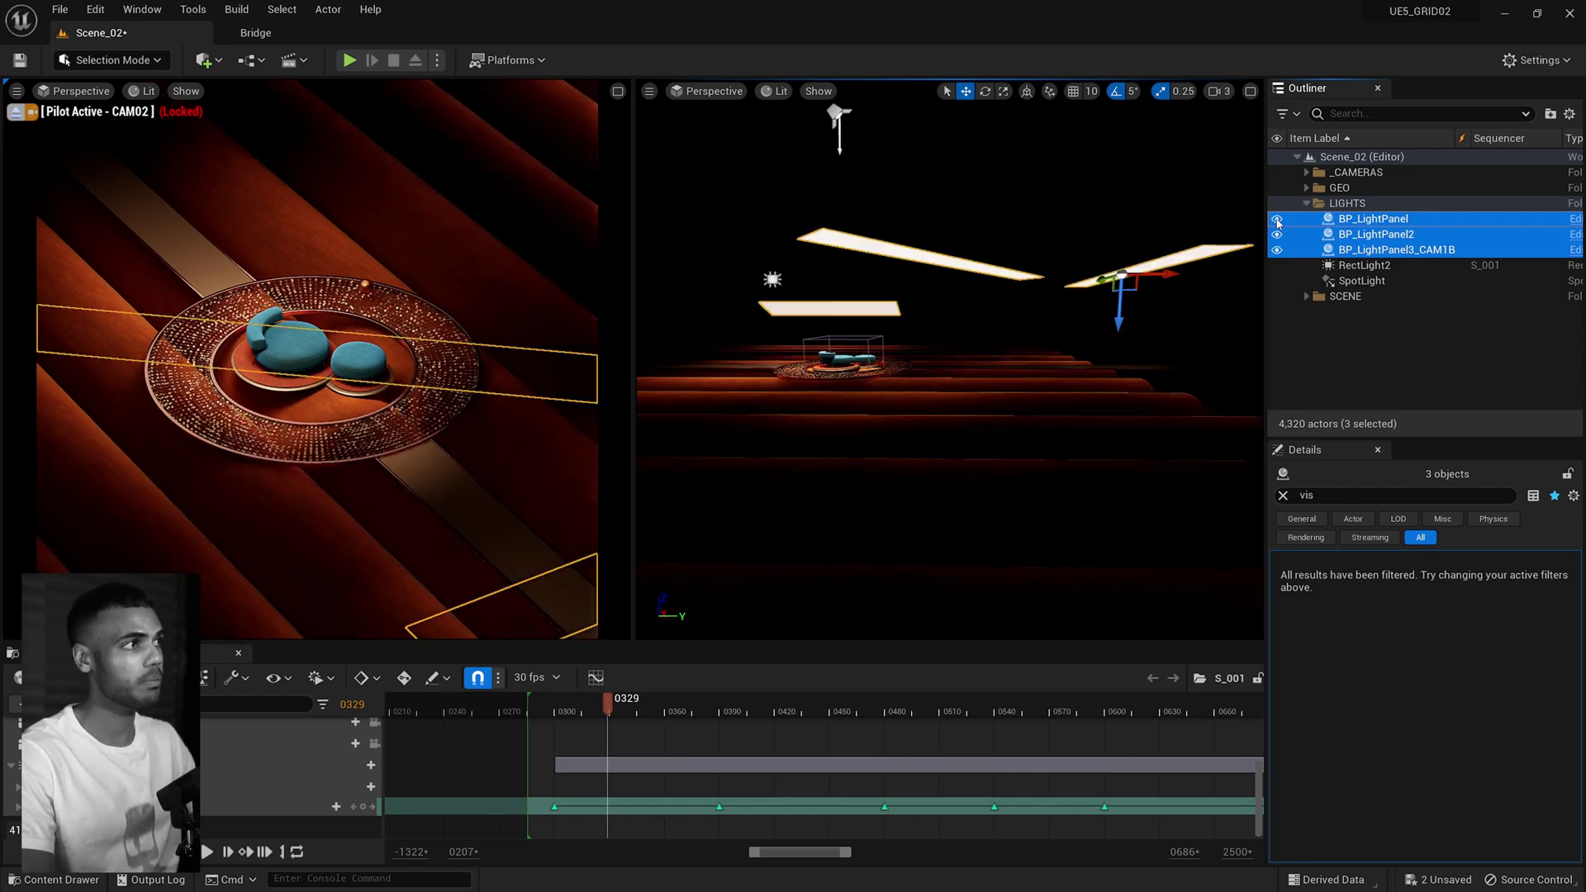
# Step: Select RectLight2 and move the level sequence to frame 0571
pyautogui.click(1363, 265)
pyautogui.click(1052, 698)
pyautogui.press('Right')
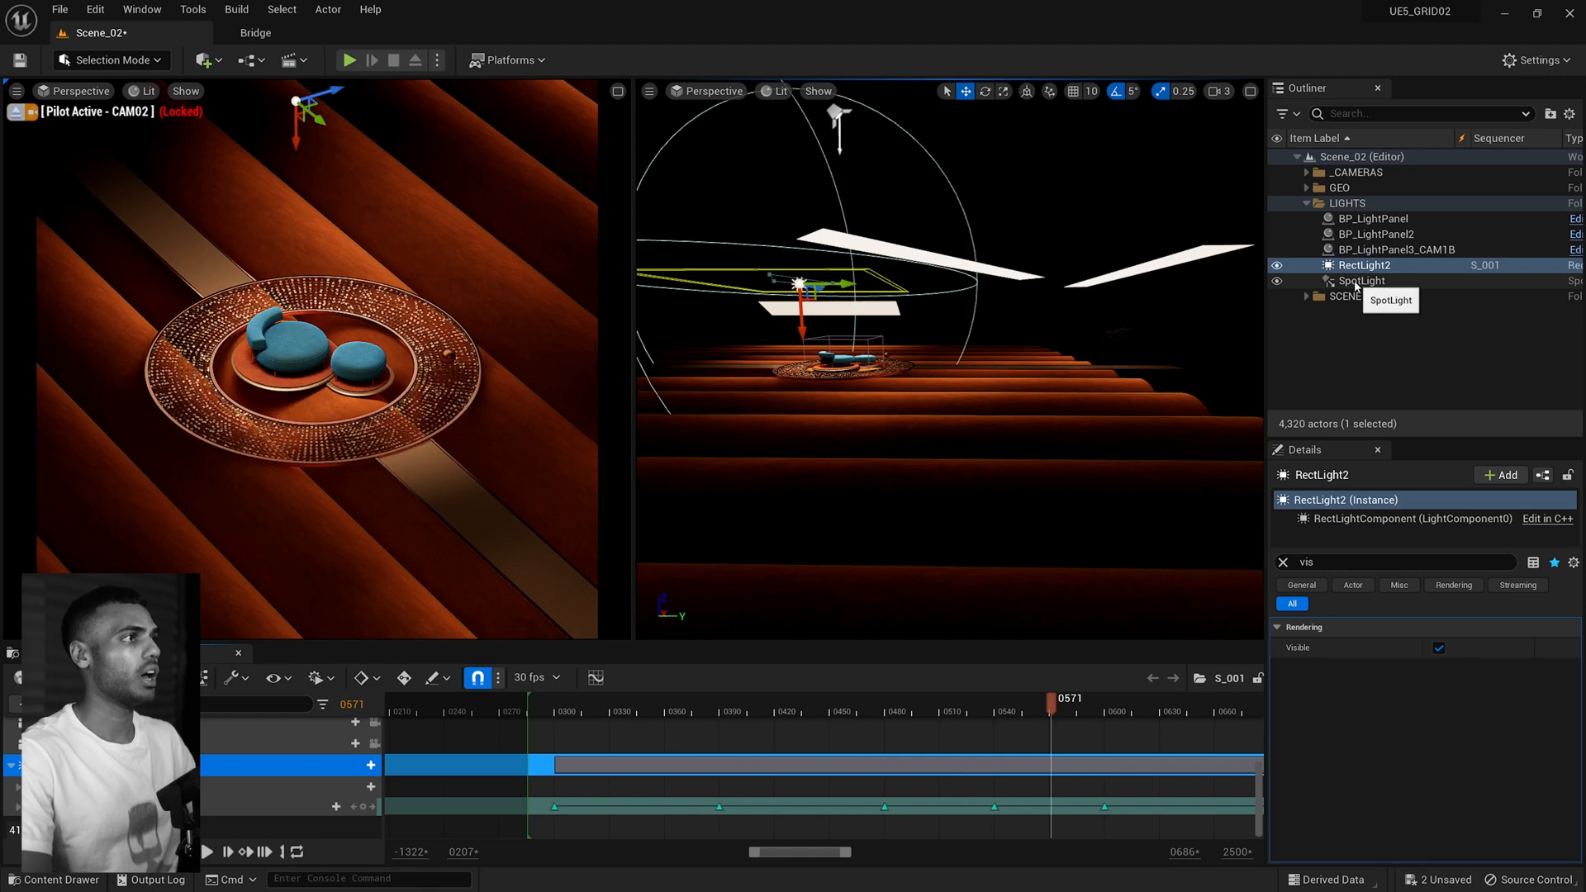
pyautogui.click(1278, 267)
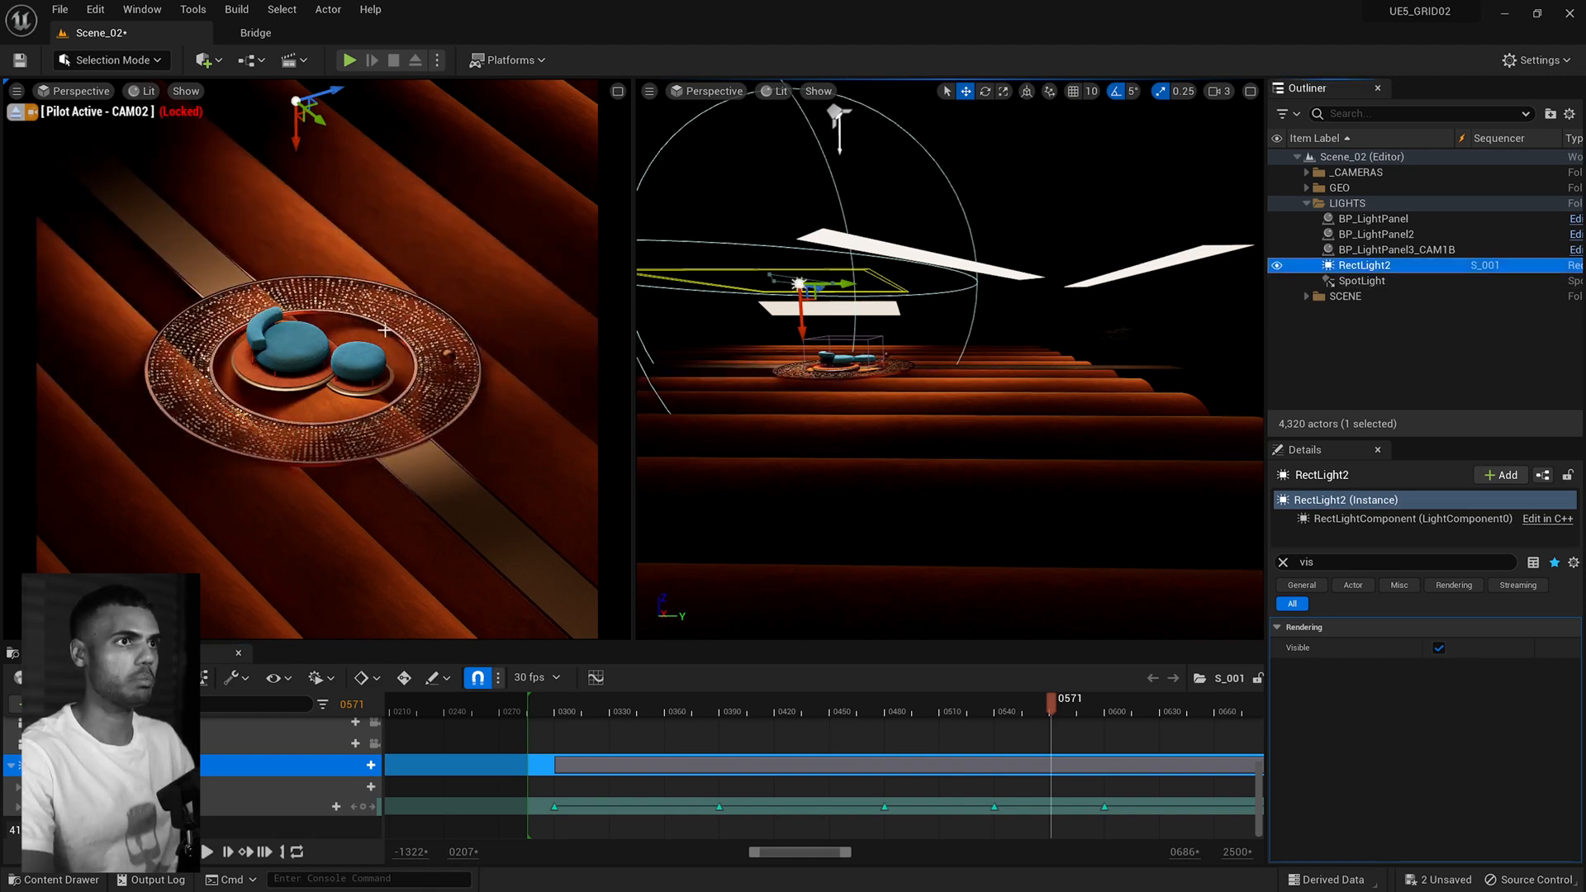
pyautogui.click(1363, 281)
pyautogui.click(1277, 281)
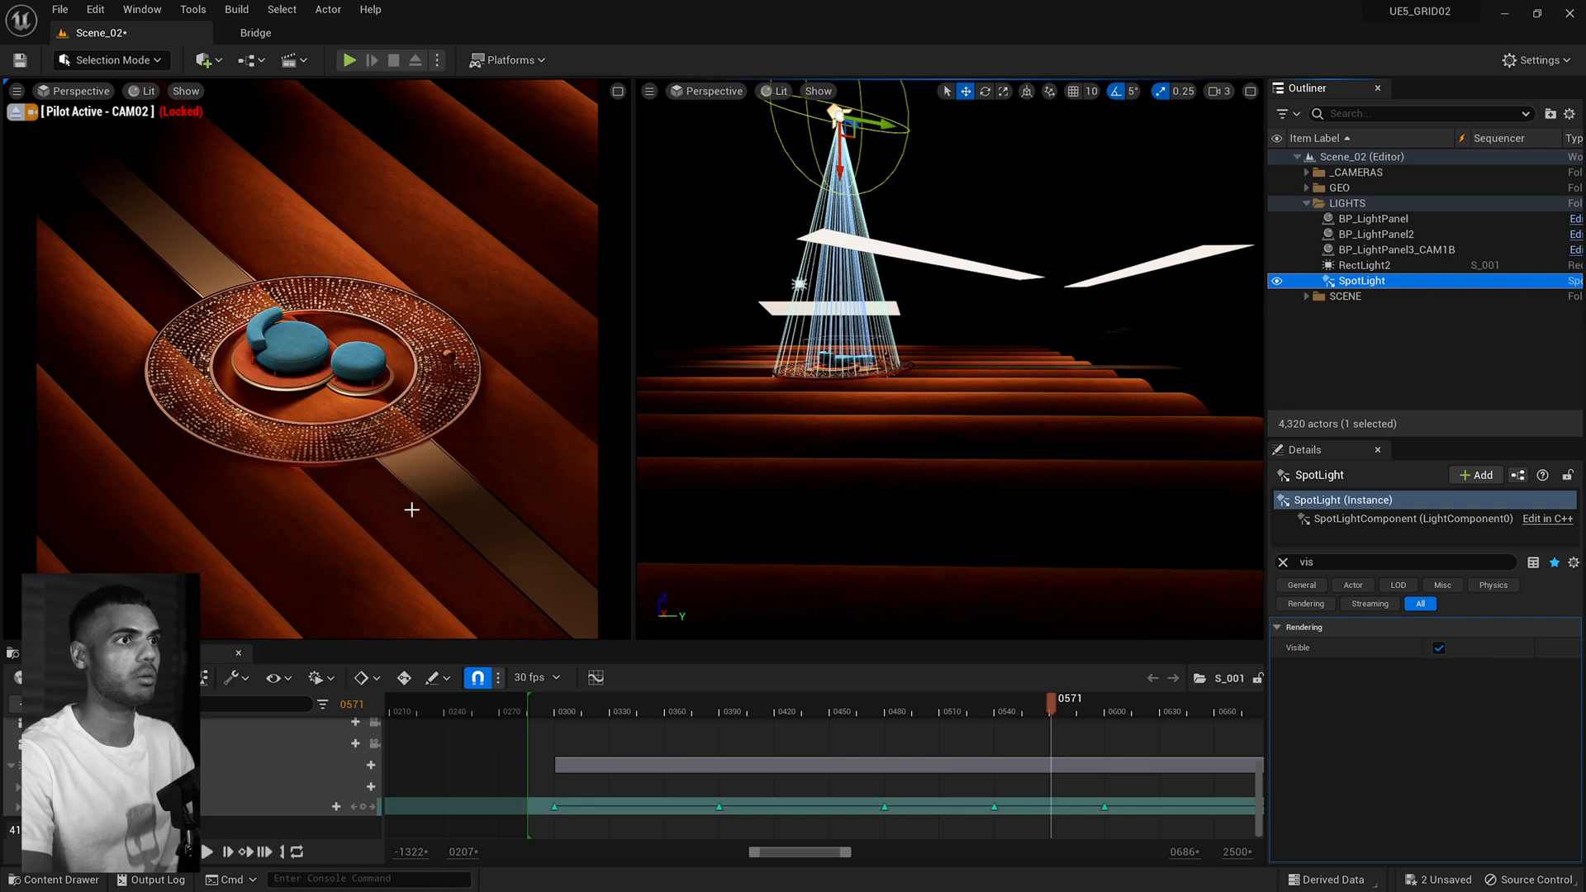
pyautogui.click(431, 545)
pyautogui.click(974, 426)
pyautogui.click(1128, 279)
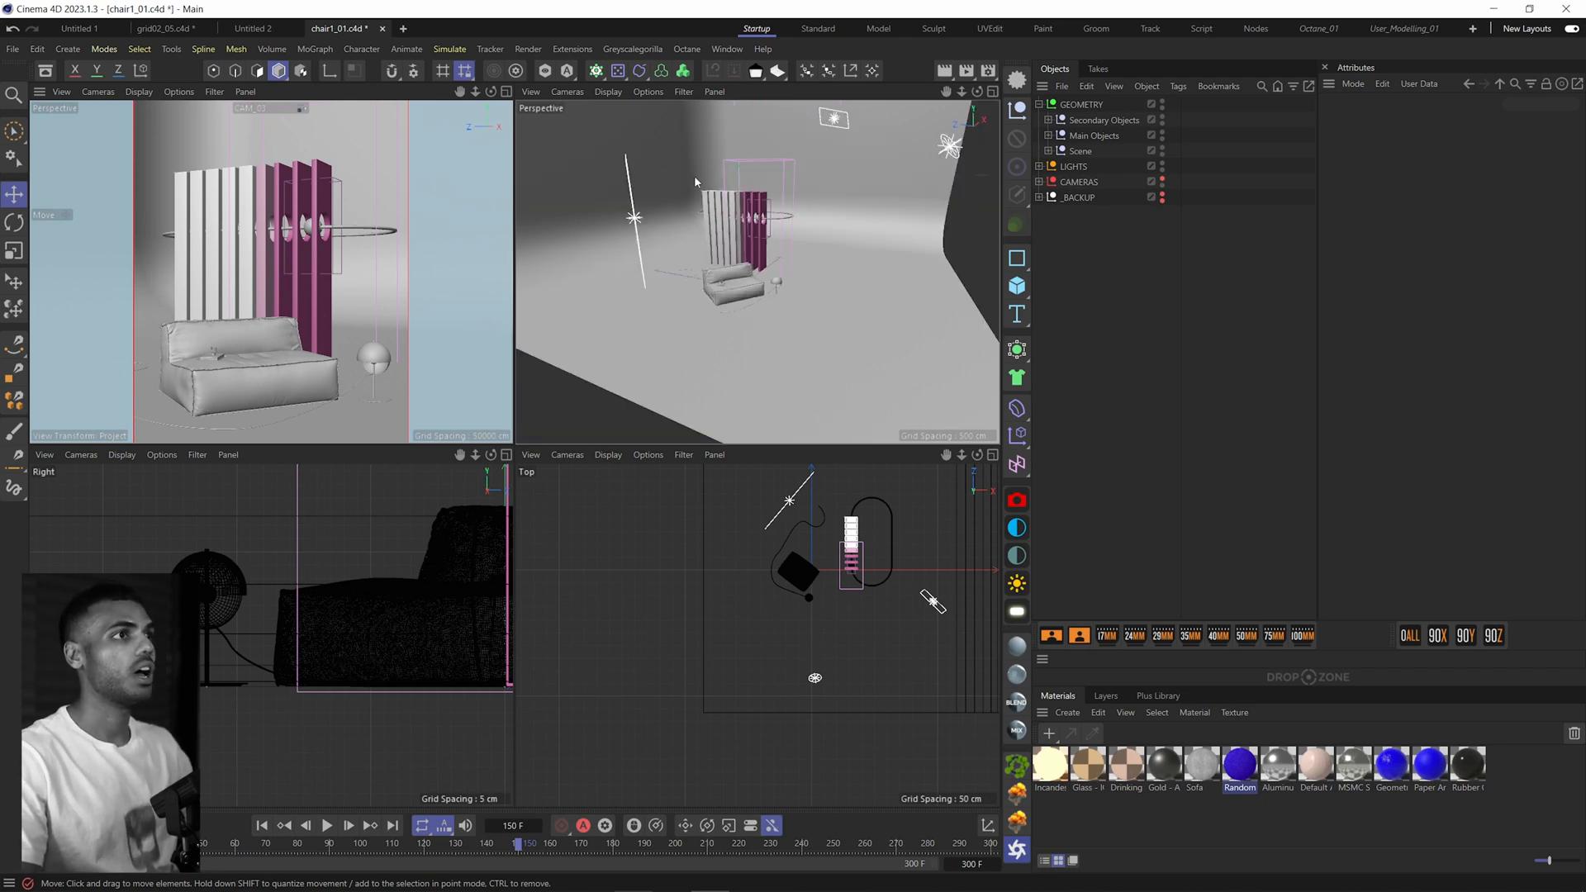
# Step: Expand the Scene group and disable the Boole cut-outs and Cloner to reveal a single base slat with its hole-cutting cylinder
pyautogui.click(698, 144)
pyautogui.keyDown('alt'); pyautogui.moveTo(699, 145); pyautogui.dragTo(706, 209, button='middle'); pyautogui.keyUp('alt')
pyautogui.scroll(5, 738, 373)
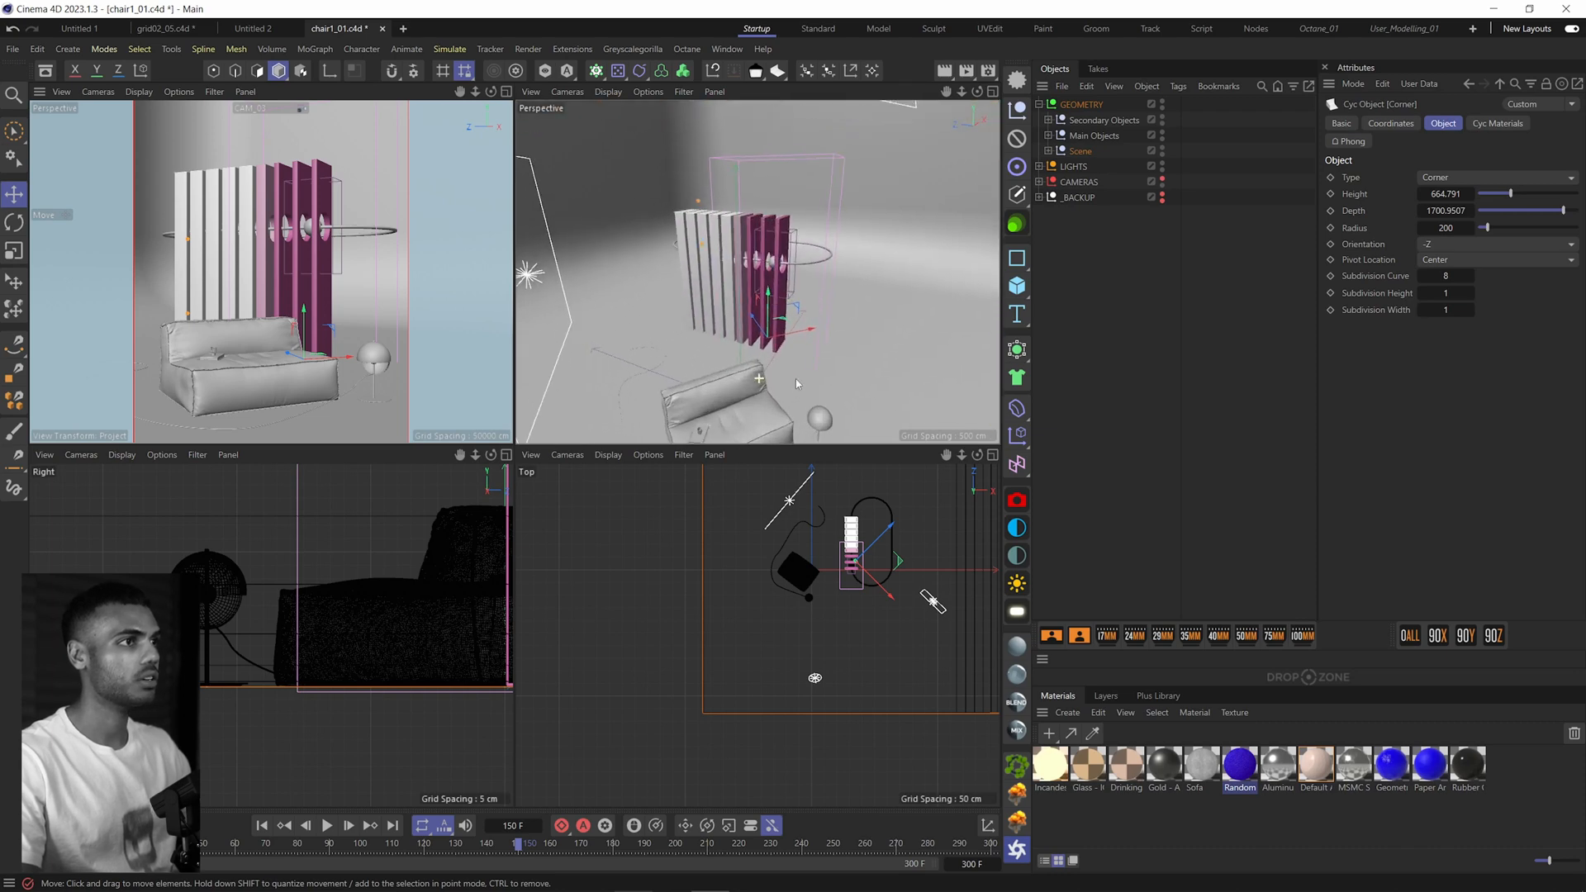
pyautogui.scroll(3, 768, 360)
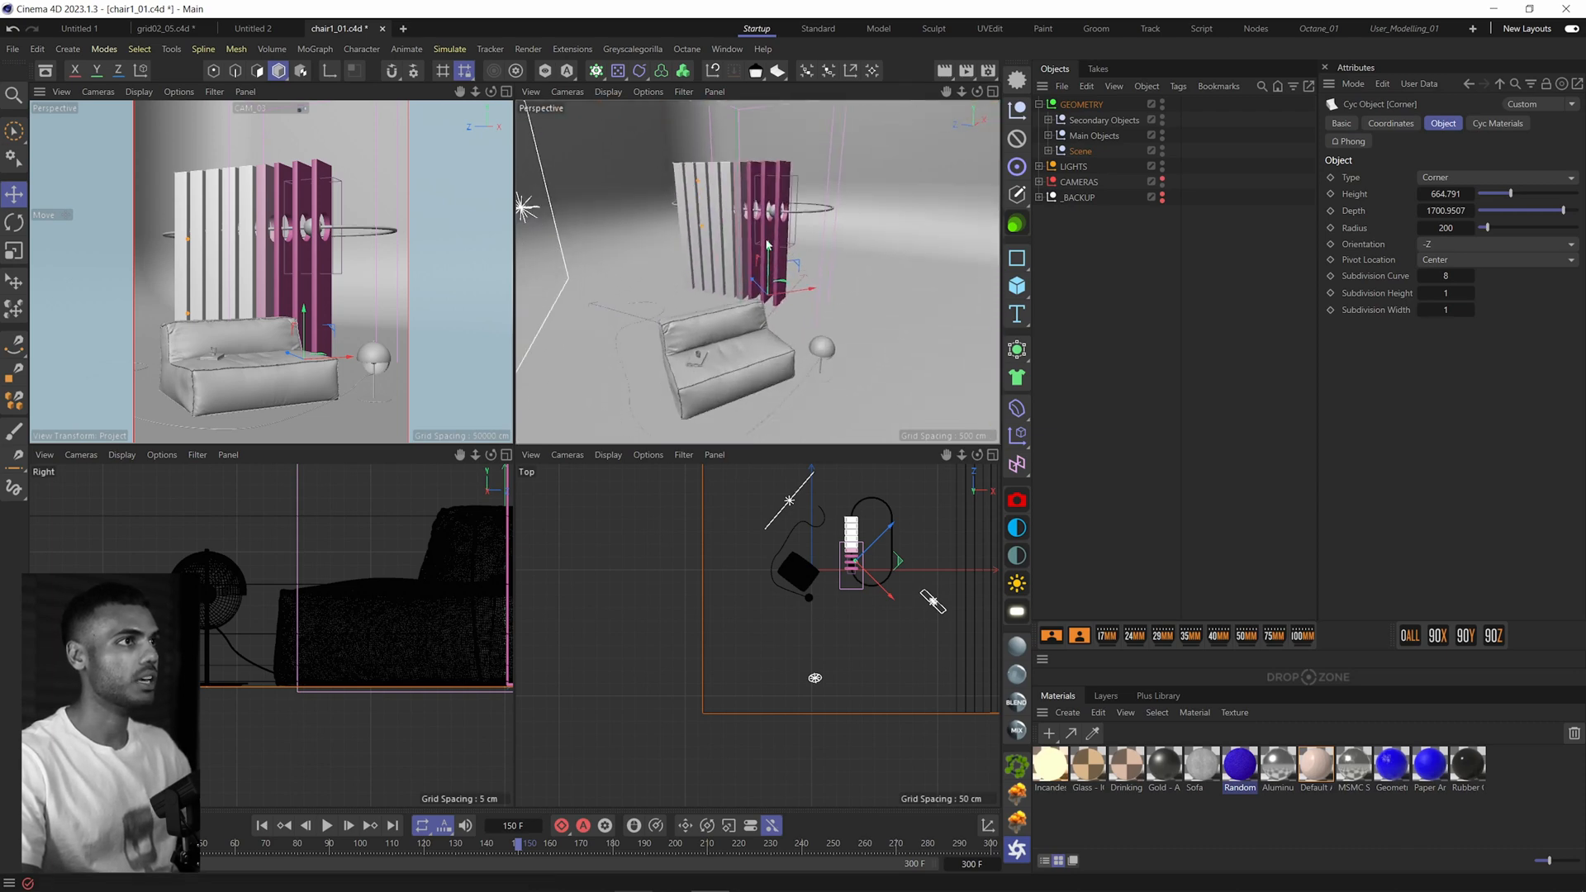
pyautogui.scroll(5, 759, 210)
pyautogui.click(657, 213)
pyautogui.scroll(5, 830, 257)
pyautogui.scroll(-8, 832, 256)
pyautogui.click(1172, 212)
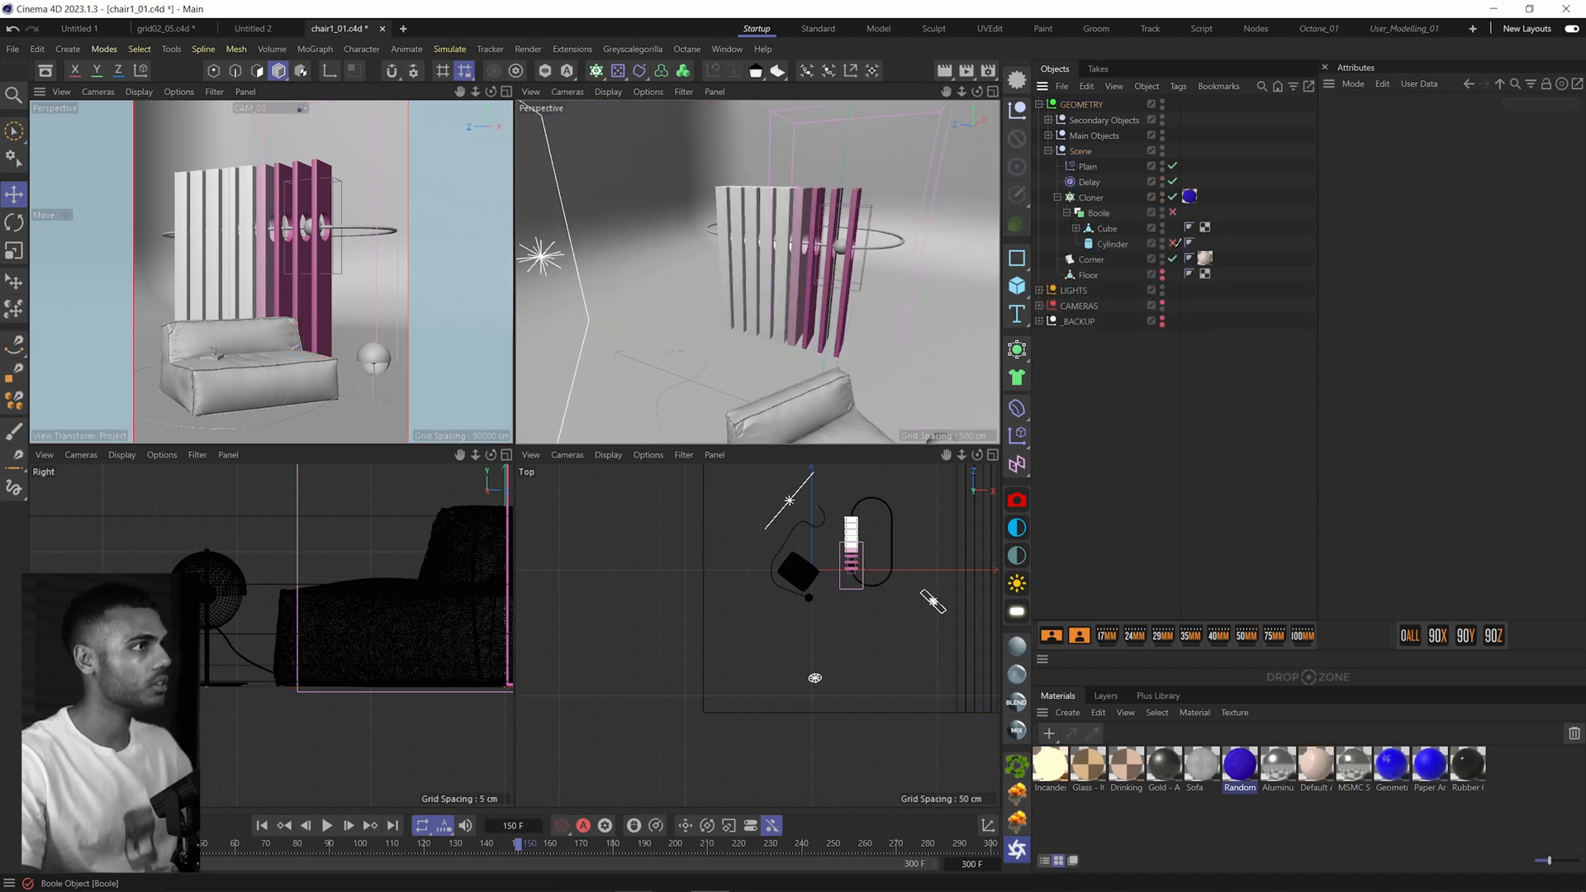
pyautogui.click(1172, 245)
pyautogui.click(1173, 196)
pyautogui.scroll(4, 756, 265)
pyautogui.keyDown('alt'); pyautogui.moveTo(757, 264); pyautogui.dragTo(740, 140); pyautogui.keyUp('alt')
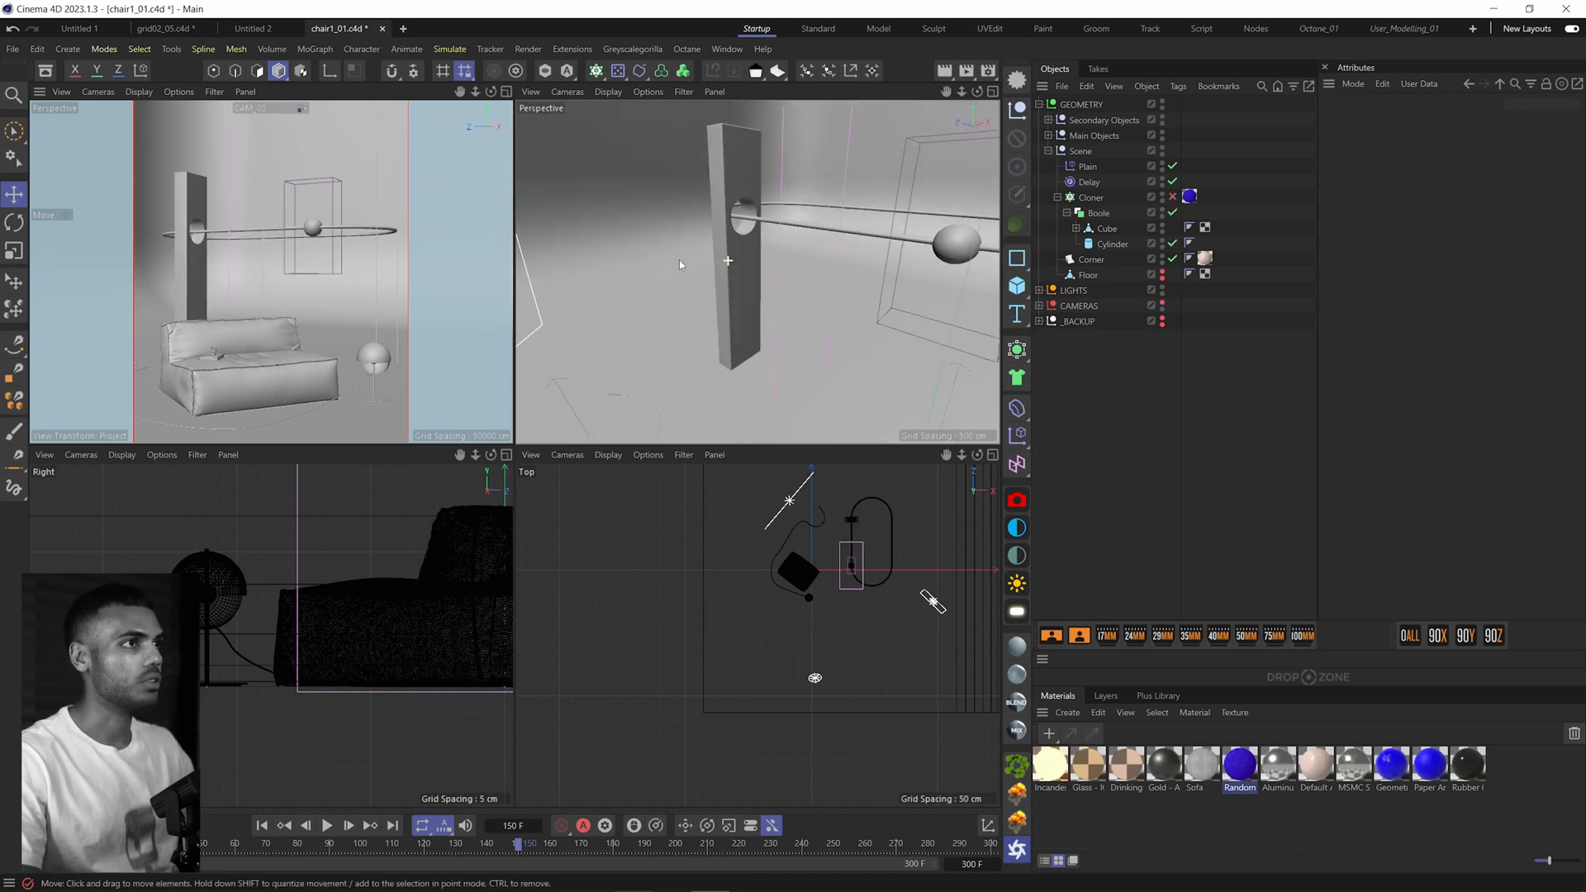
pyautogui.click(1114, 243)
pyautogui.click(1112, 351)
# Step: Re-enable the cloned slat array and bring up the Cloner's attributes
pyautogui.click(1171, 213)
pyautogui.moveTo(818, 301)
pyautogui.keyDown('alt'); pyautogui.mouseDown()
pyautogui.moveTo(749, 294)
pyautogui.moveTo(840, 303)
pyautogui.mouseUp(); pyautogui.keyUp('alt')
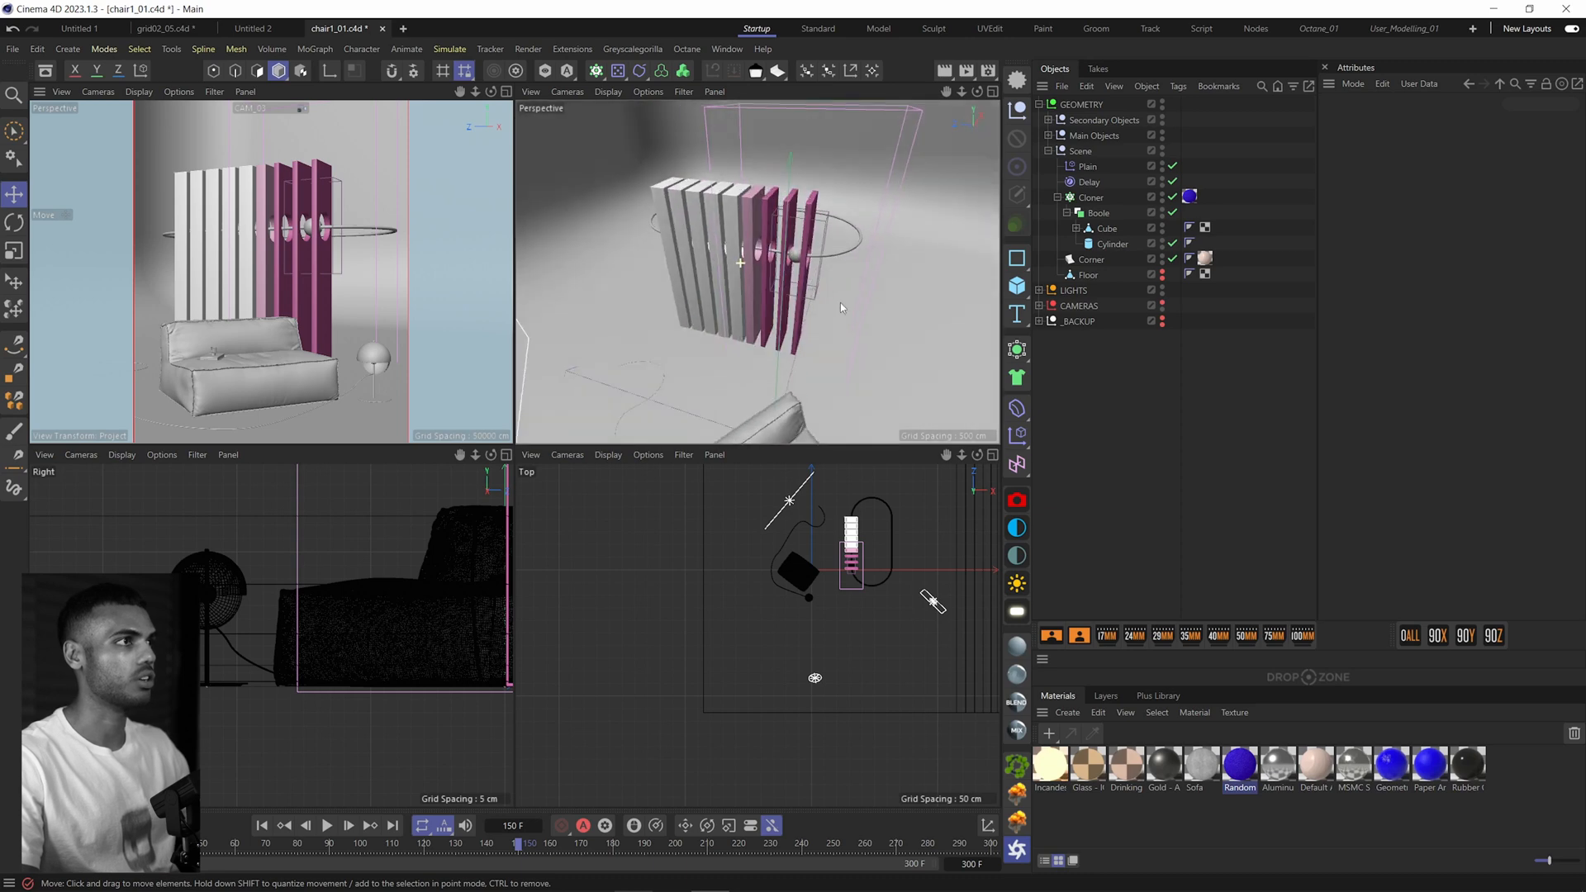
pyautogui.click(1090, 196)
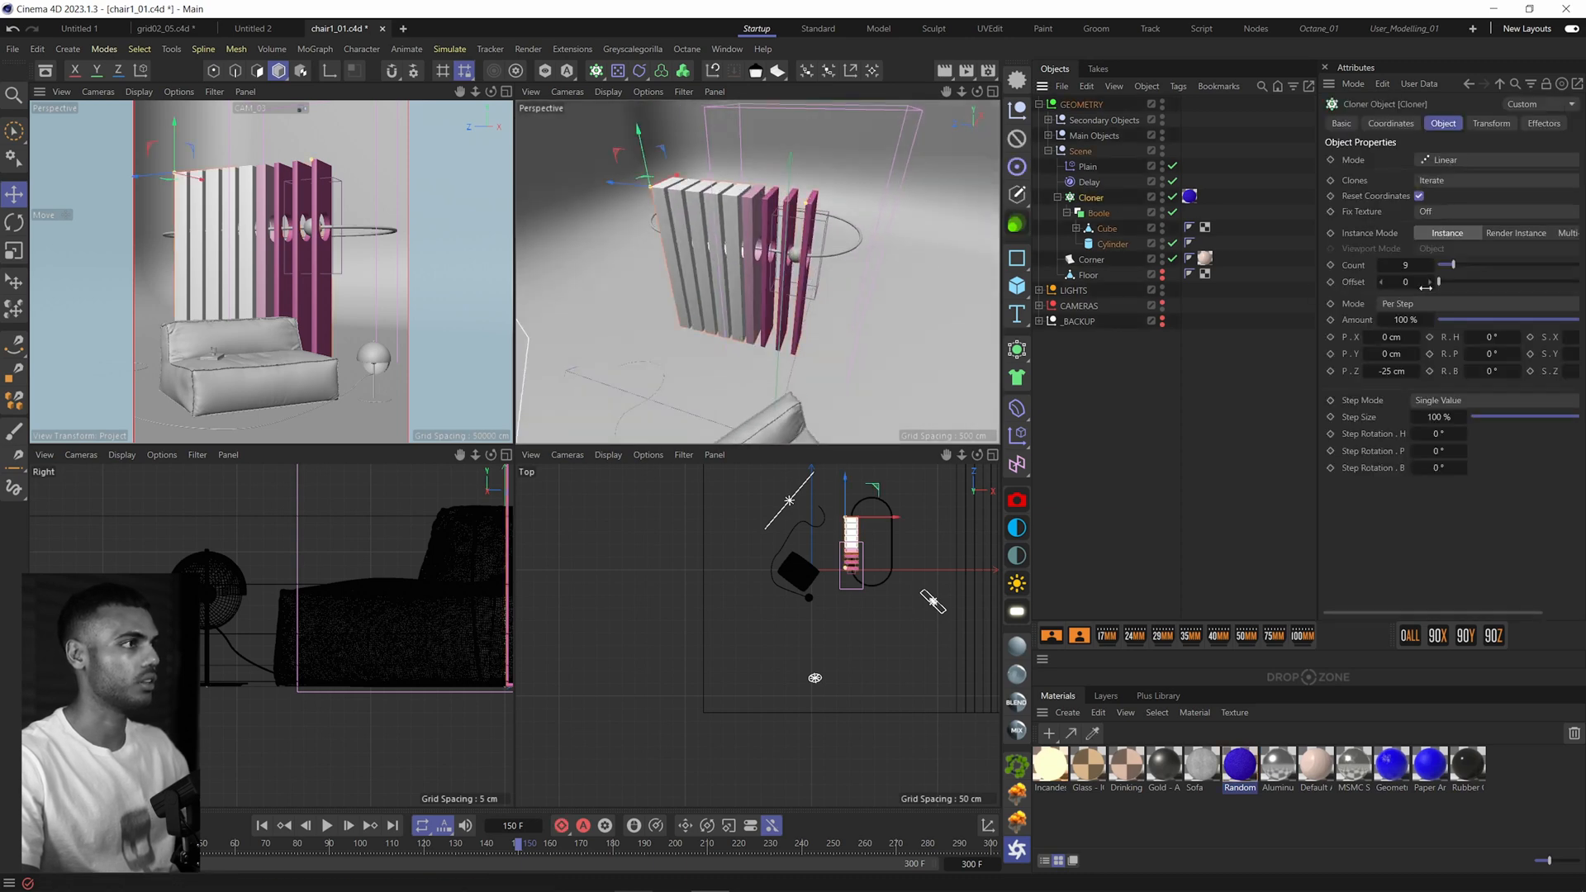
pyautogui.scroll(5, 816, 270)
pyautogui.scroll(-5, 821, 265)
pyautogui.scroll(5, 827, 262)
pyautogui.scroll(3, 844, 259)
# Step: Inspect the Plain effector's scale parameters and the Delay effector's 72% blend strength
pyautogui.click(1089, 166)
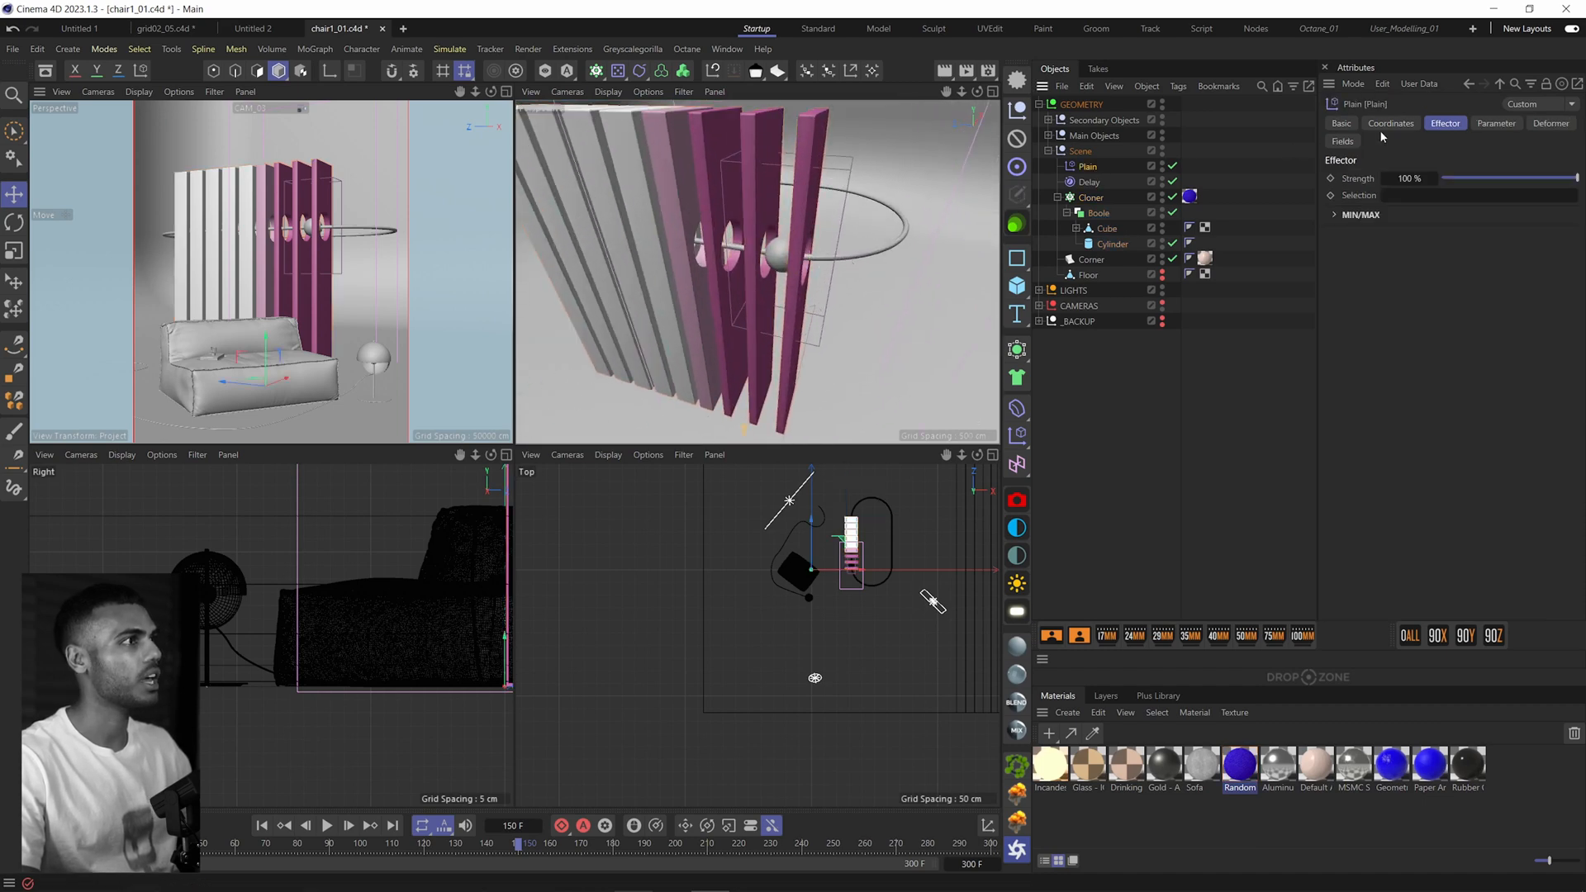
pyautogui.click(1496, 125)
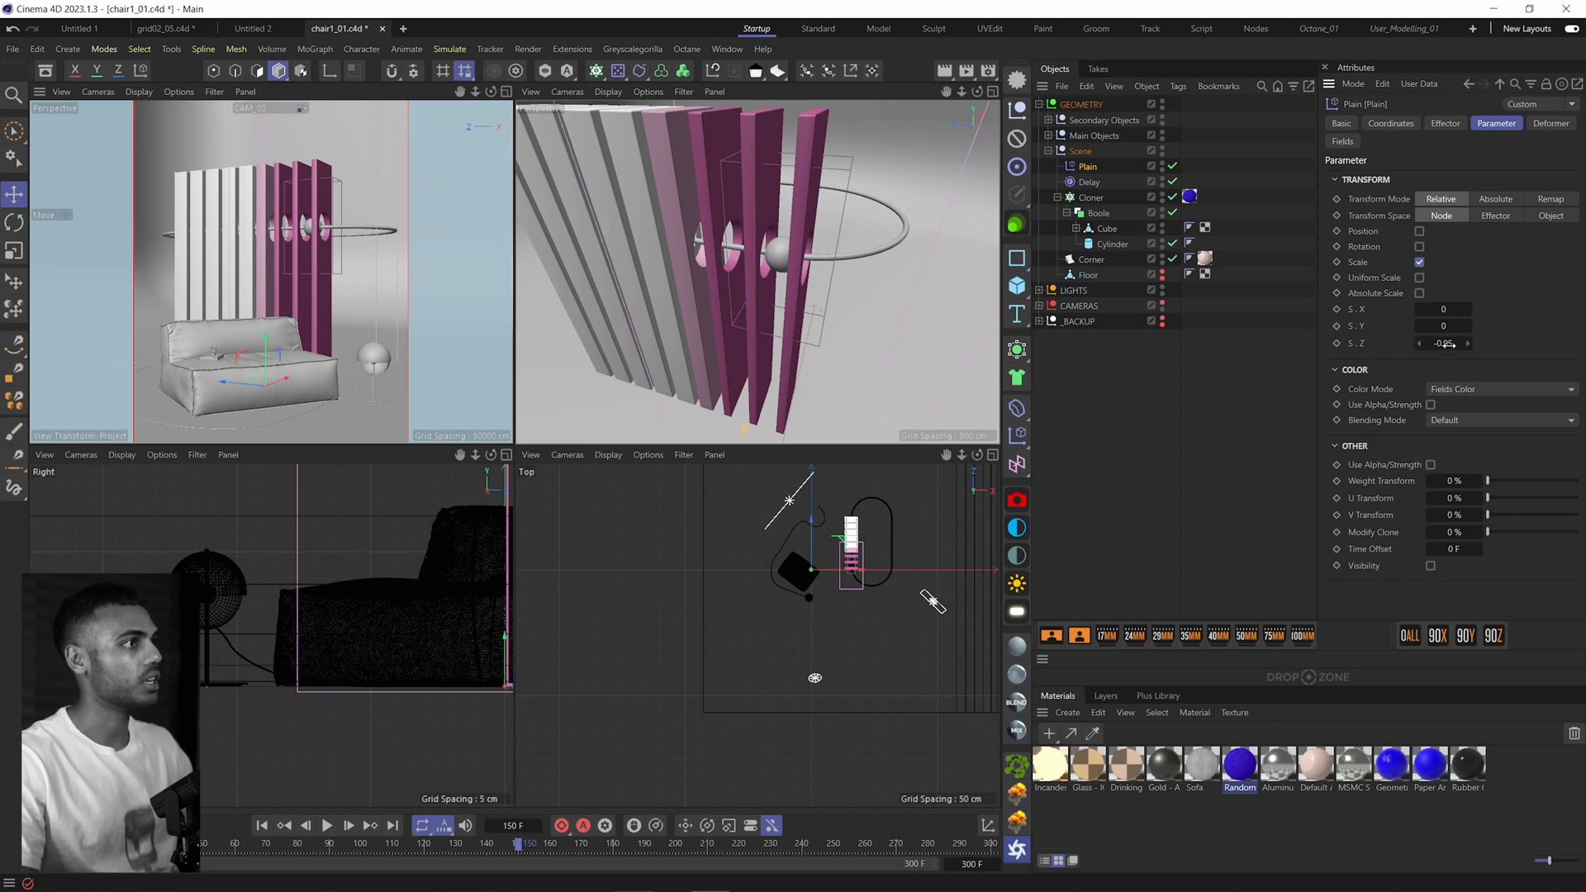
pyautogui.click(1089, 183)
pyautogui.click(1446, 124)
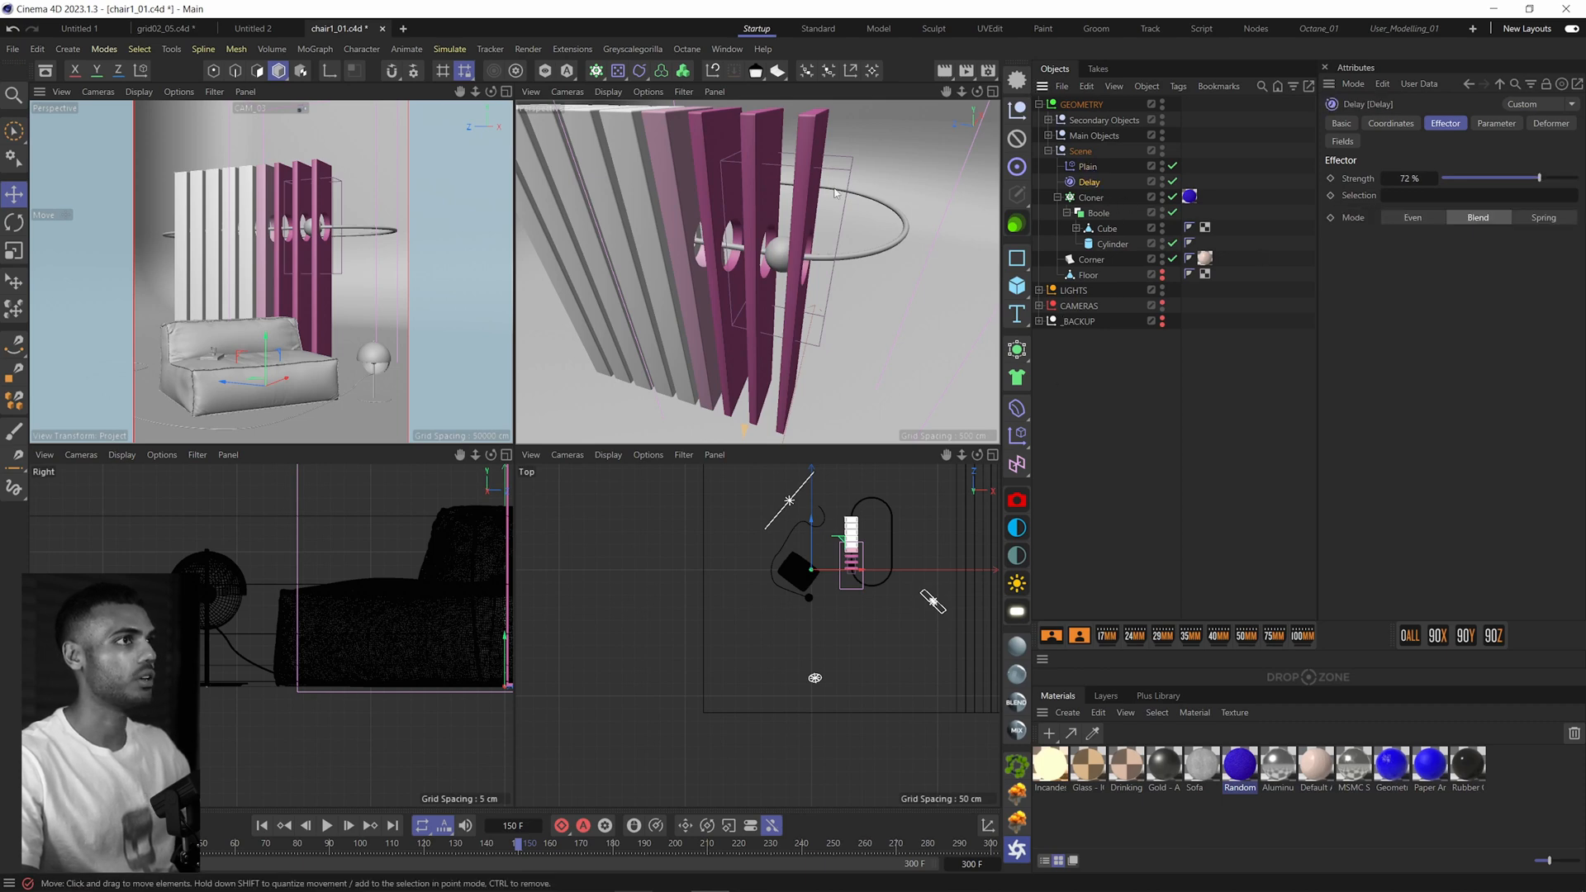
pyautogui.click(1050, 134)
pyautogui.click(1050, 135)
# Step: Expand Secondary Objects and inspect the Sphere's Align to Spline tag and its Box Field
pyautogui.click(1093, 212)
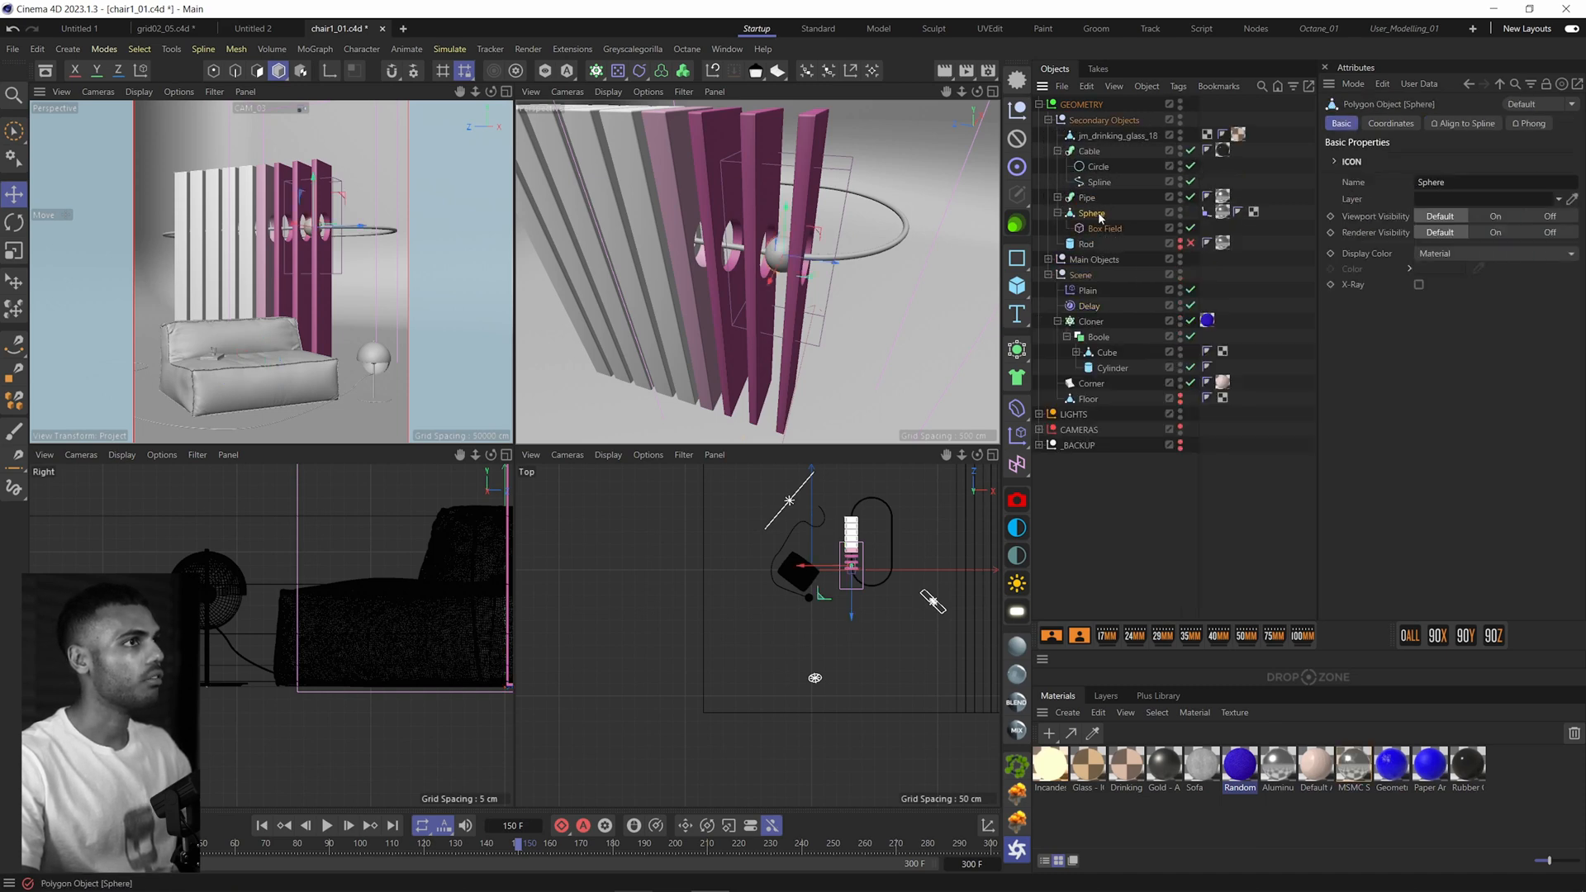
pyautogui.scroll(4, 790, 276)
pyautogui.keyDown('alt'); pyautogui.moveTo(790, 275); pyautogui.dragTo(885, 267); pyautogui.keyUp('alt')
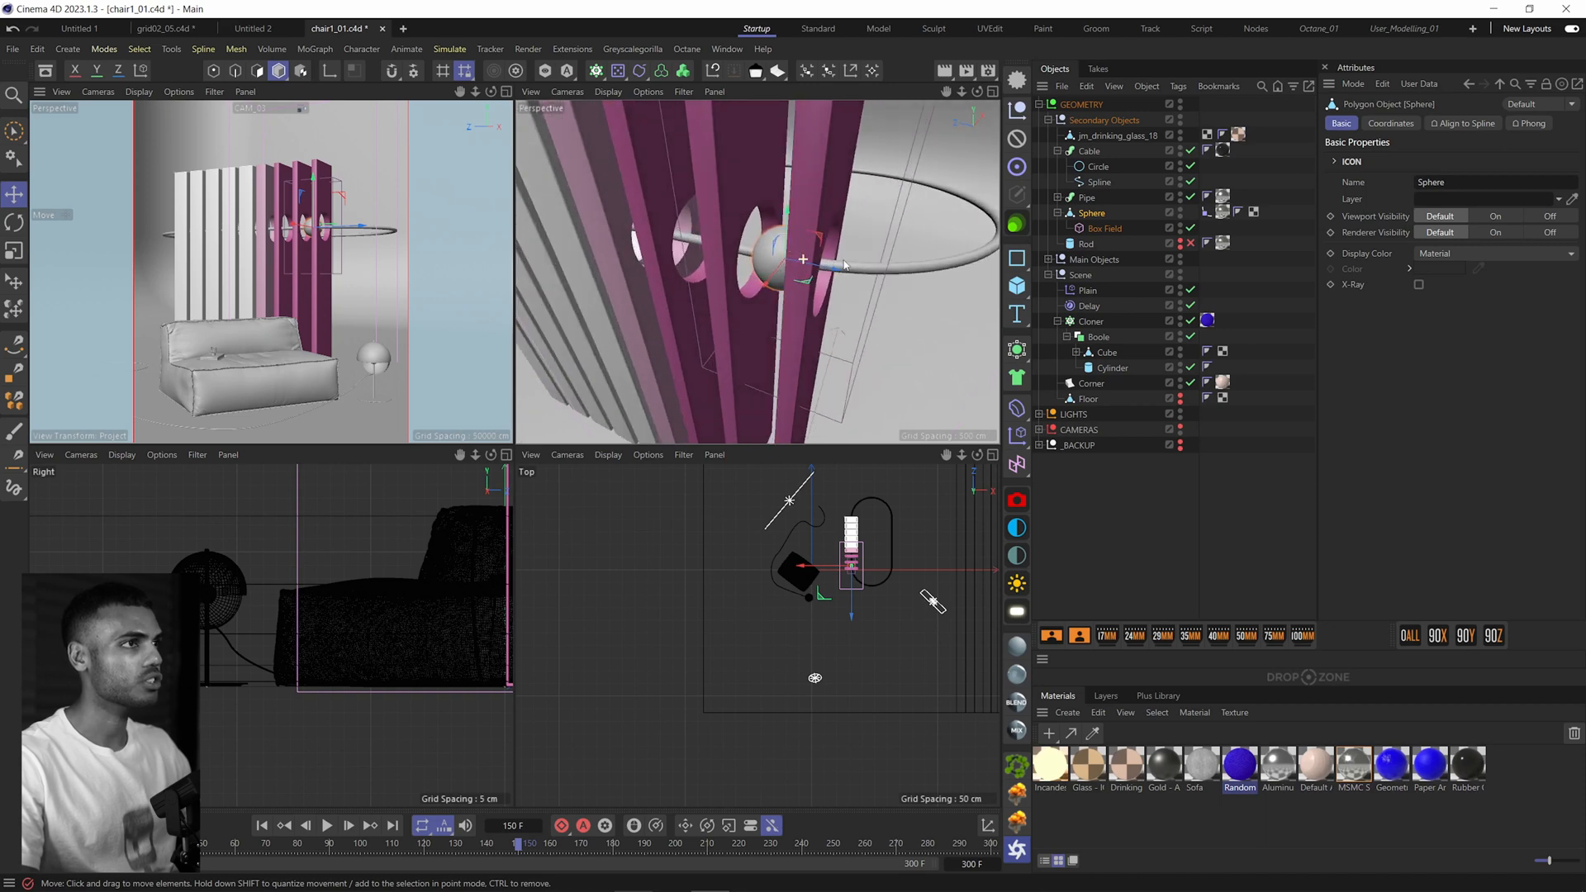
pyautogui.scroll(-4, 779, 264)
pyautogui.click(1223, 212)
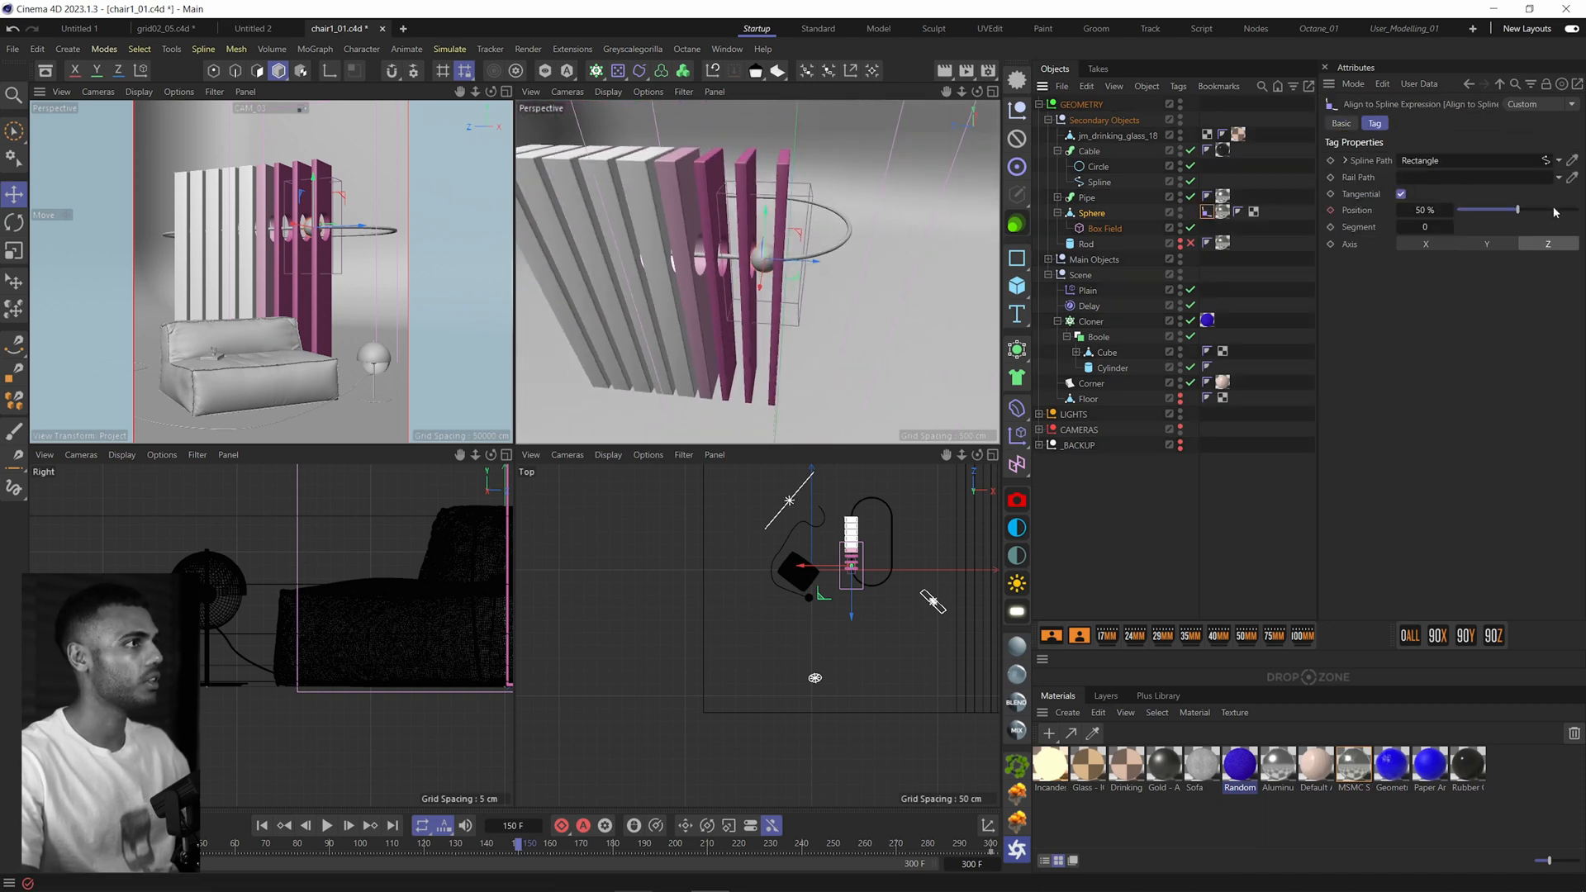
pyautogui.click(1104, 229)
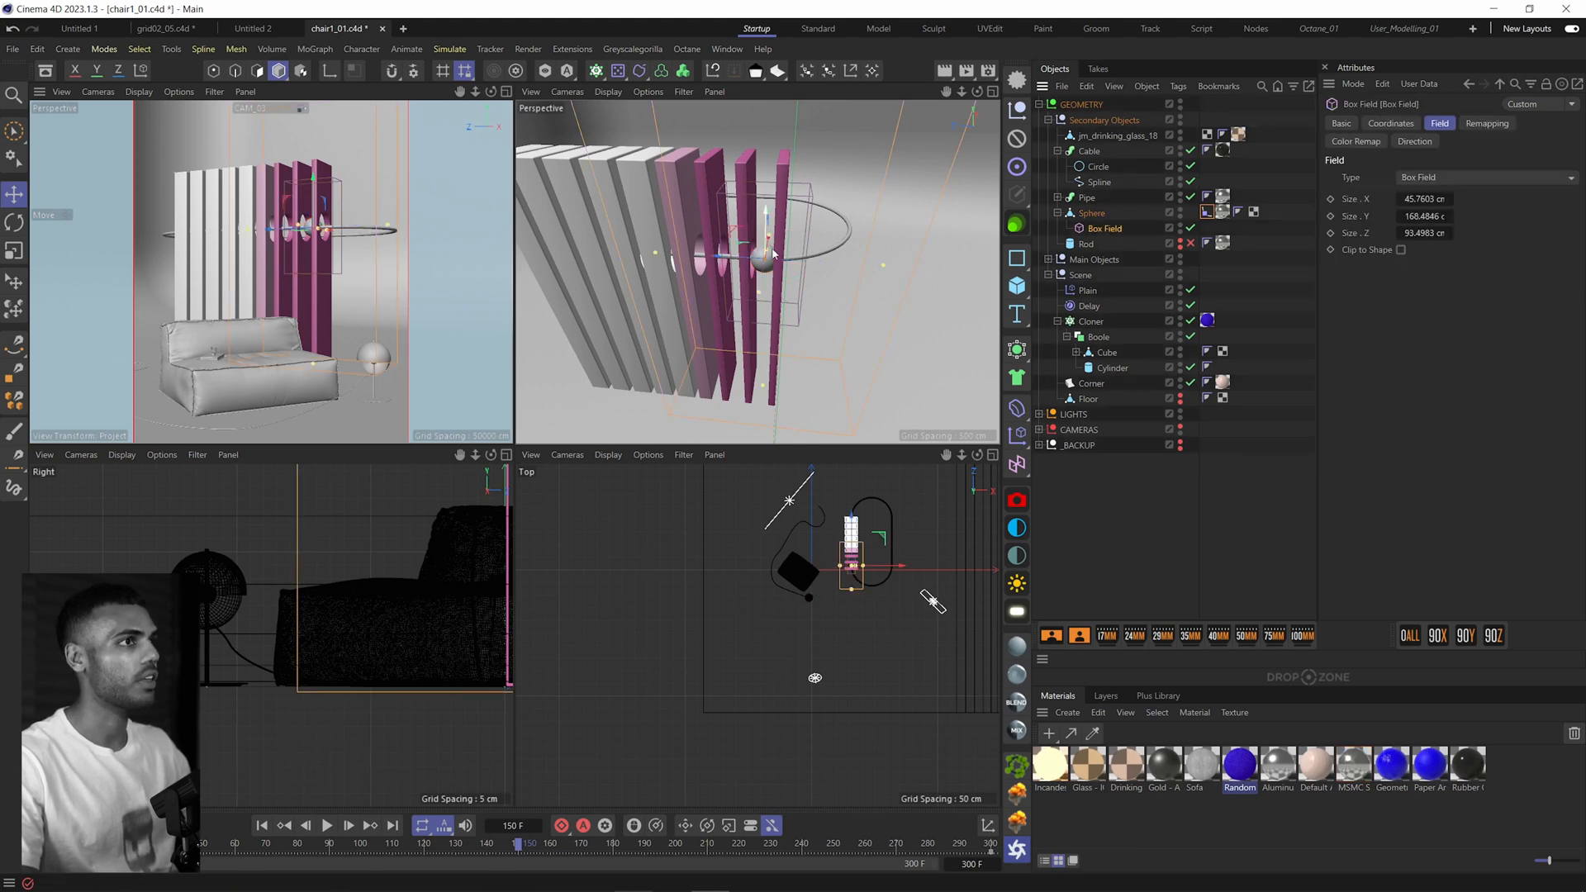
pyautogui.keyDown('alt'); pyautogui.moveTo(776, 254); pyautogui.dragTo(747, 256); pyautogui.keyUp('alt')
pyautogui.scroll(-4, 747, 257)
pyautogui.keyDown('alt'); pyautogui.moveTo(751, 268); pyautogui.dragTo(842, 274); pyautogui.keyUp('alt')
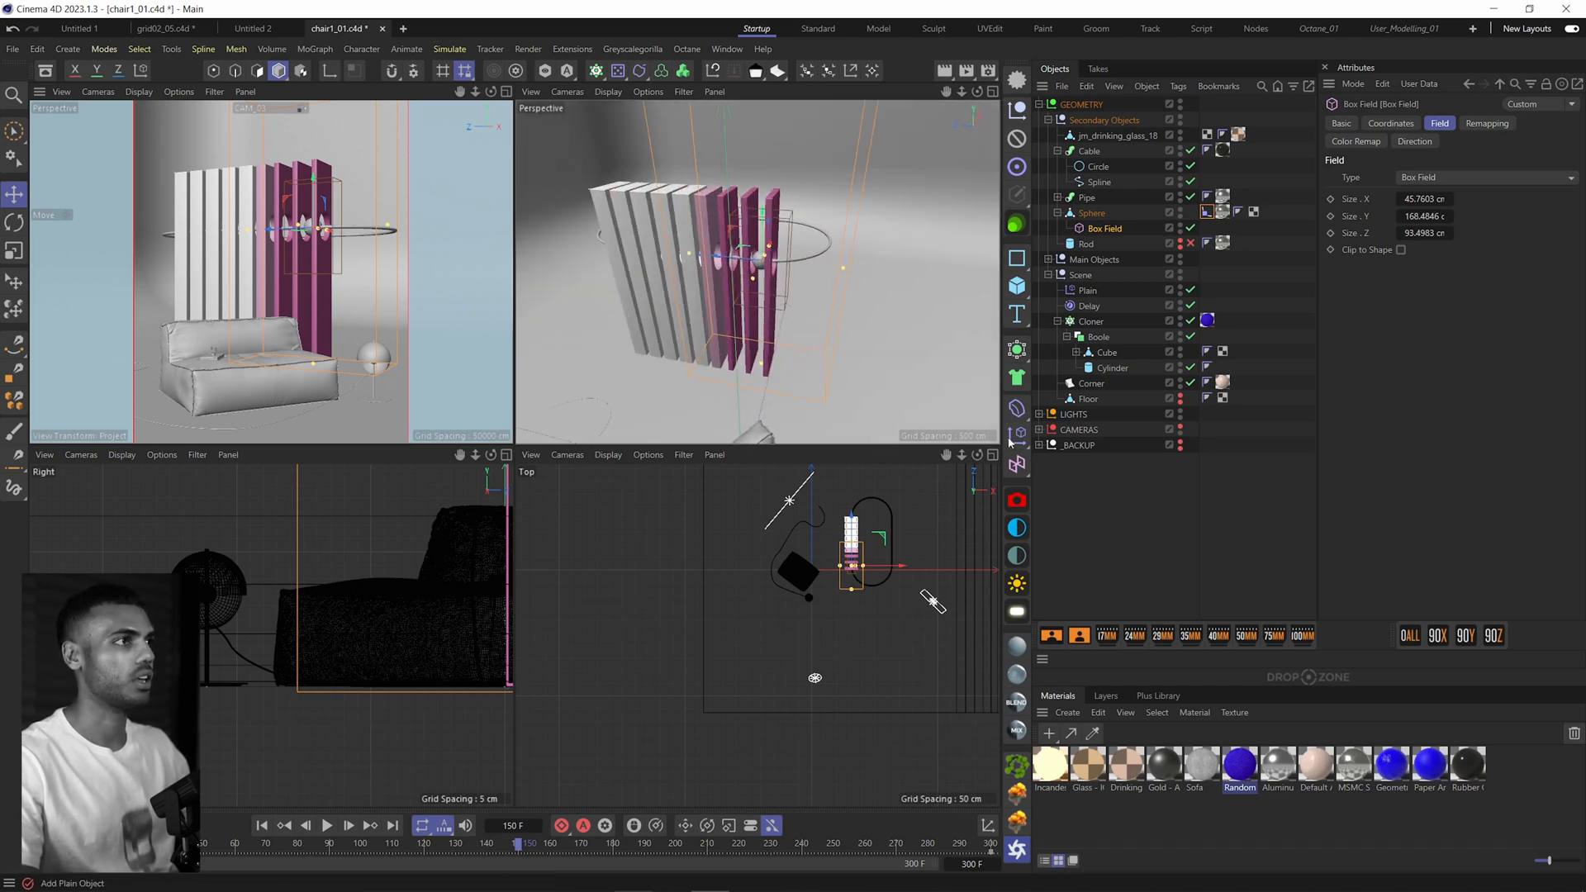
# Step: Frame the view on the slats and sphere, then expand the Pipe sweep and select its Rectangle path
pyautogui.moveTo(1088, 305); pyautogui.dragTo(1131, 485)
pyautogui.click(1132, 484)
pyautogui.press('s')
pyautogui.click(1089, 202)
pyautogui.click(1060, 198)
pyautogui.click(1103, 228)
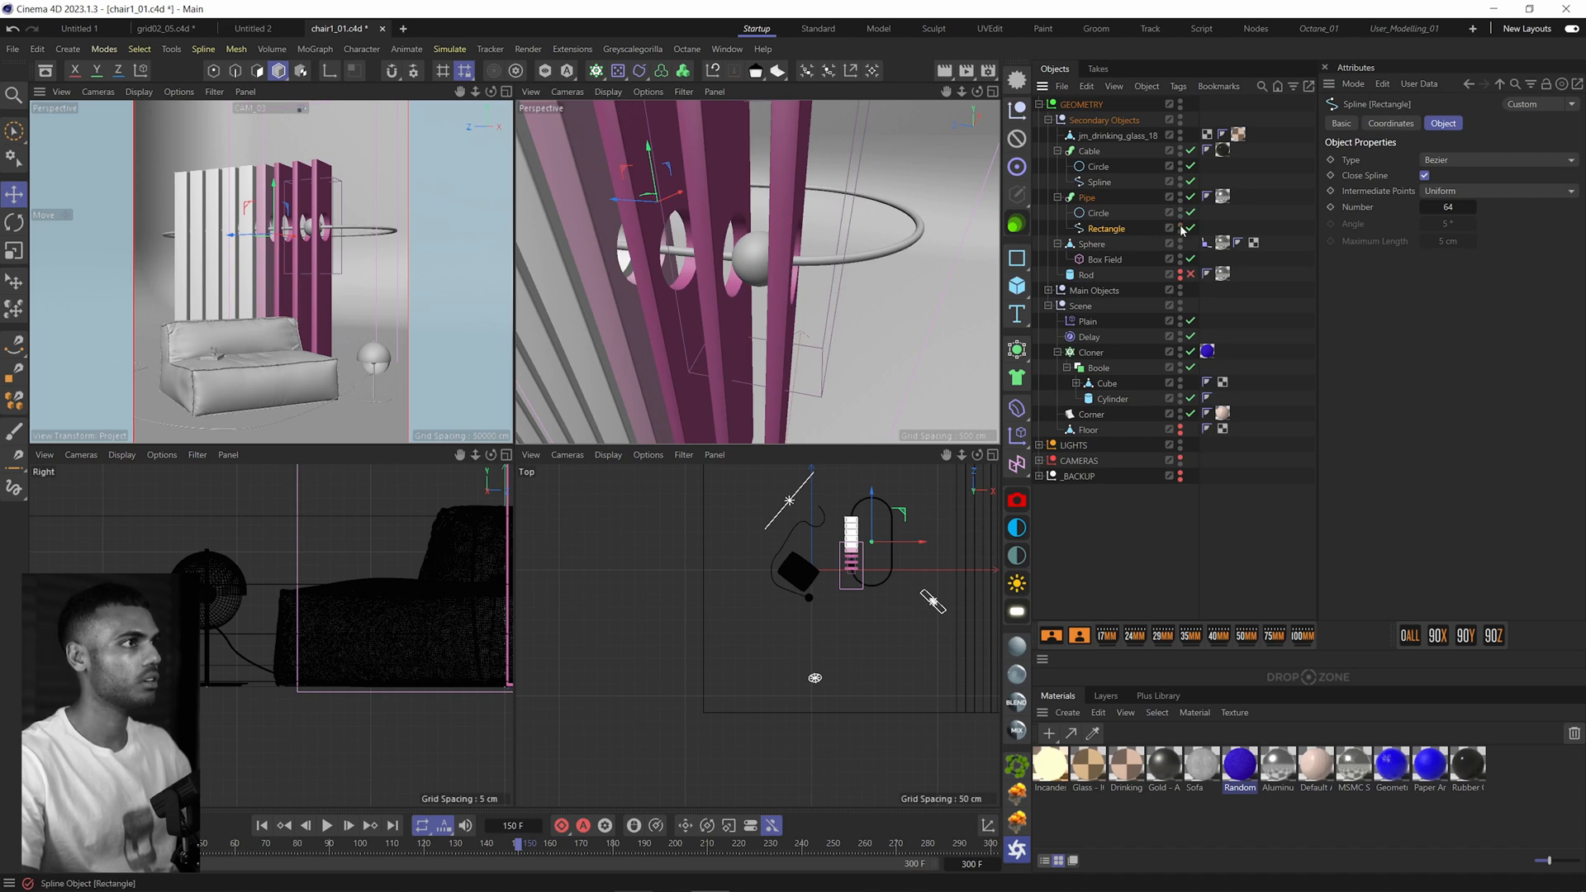
# Step: Solo the Pipe's Rectangle path and examine it in the Top view, then restore the full scene
pyautogui.click(547, 71)
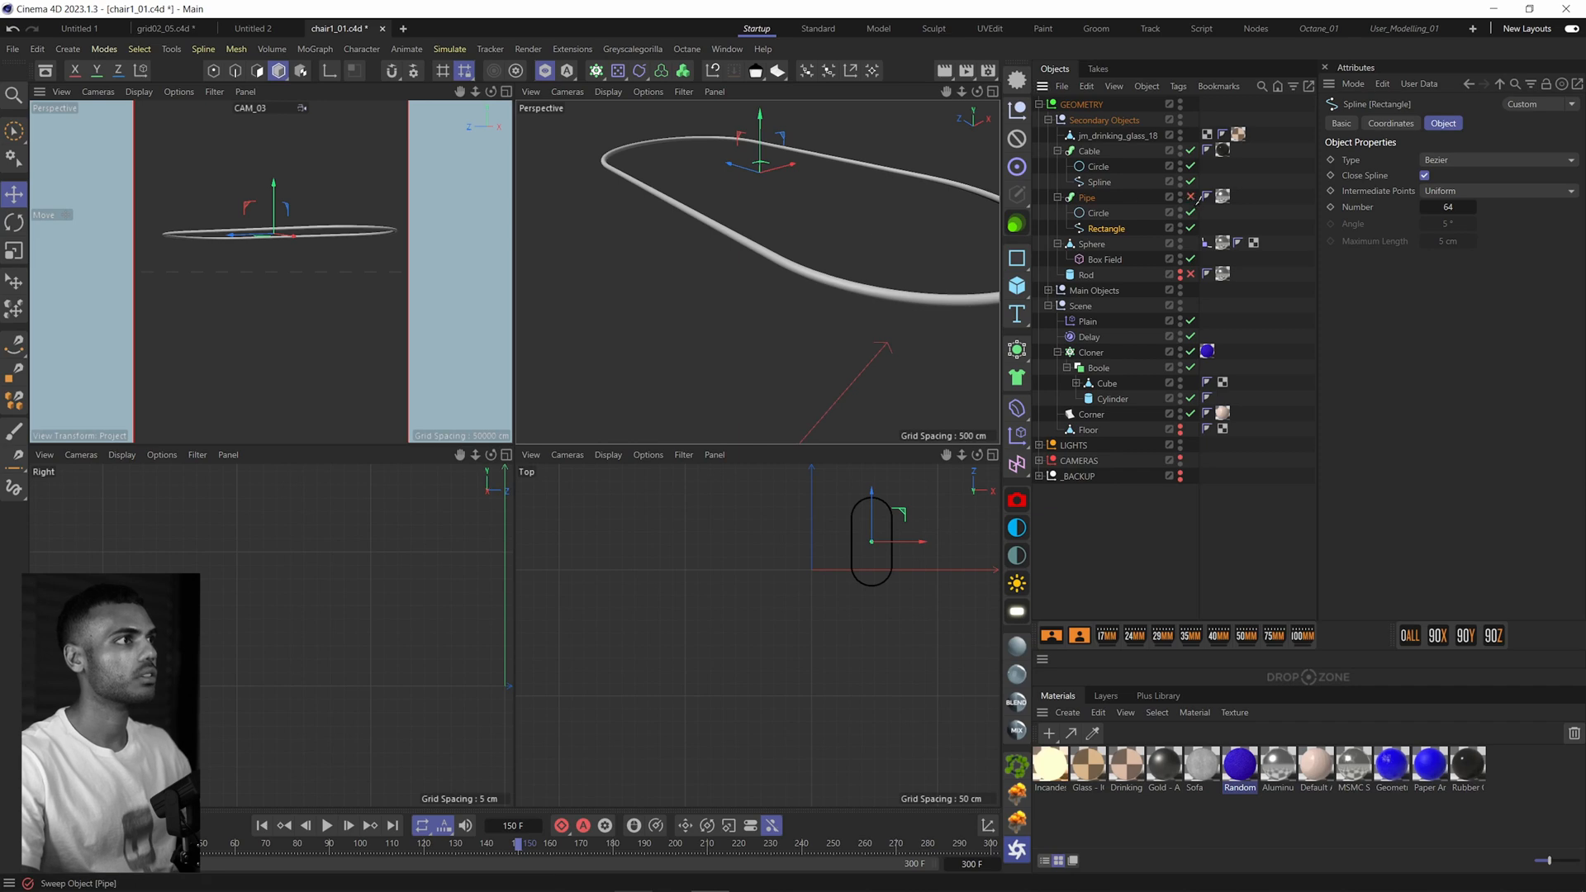
pyautogui.click(799, 248)
pyautogui.scroll(-3, 756, 266)
pyautogui.click(964, 532)
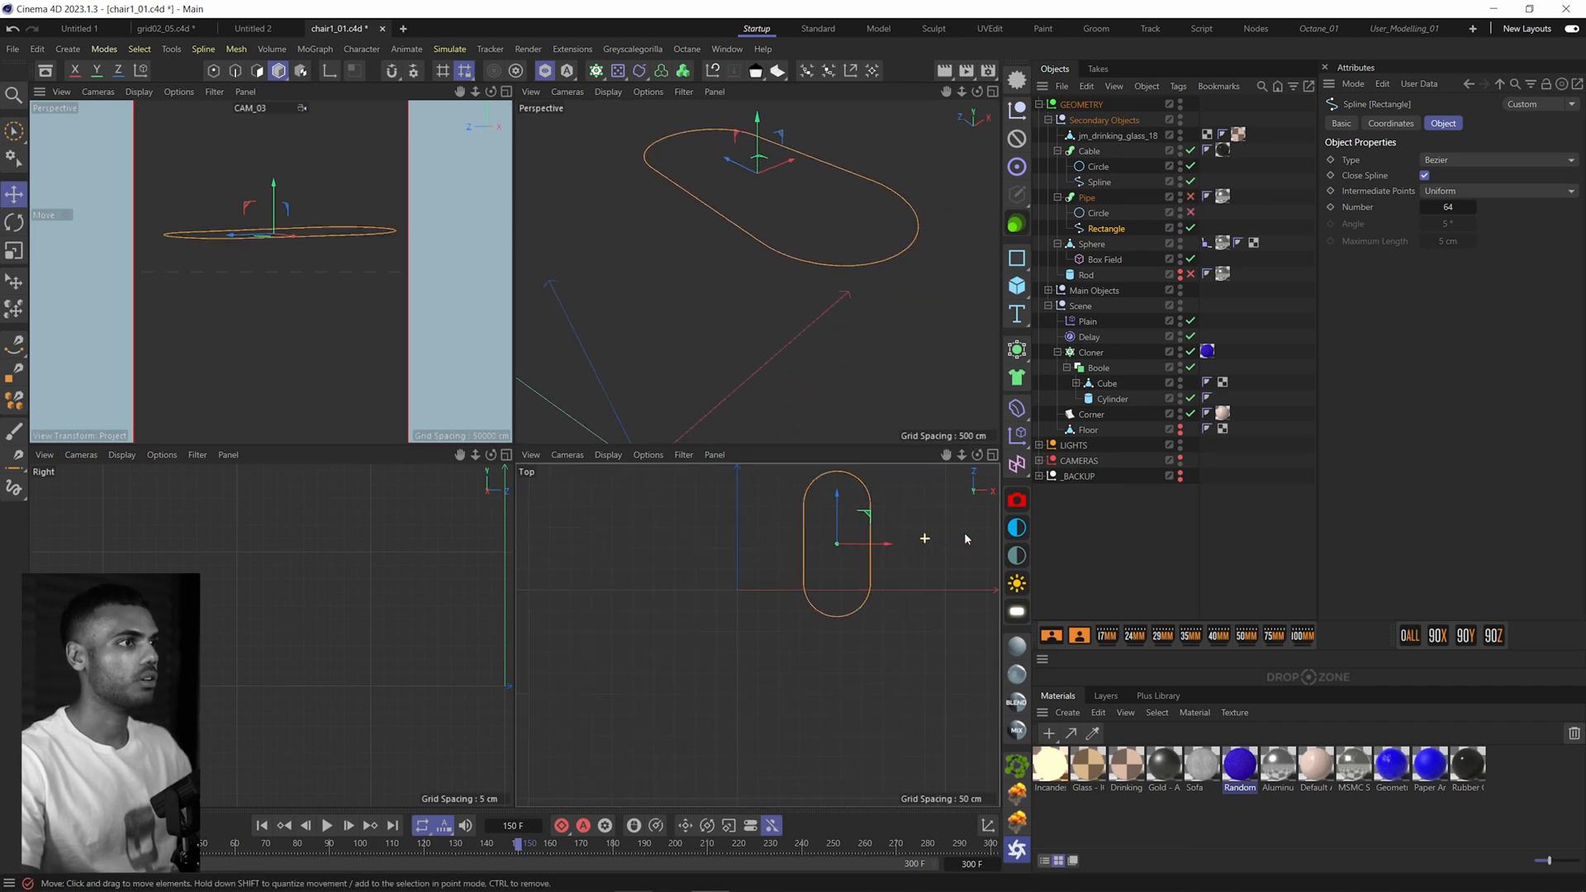
pyautogui.scroll(3, 923, 540)
pyautogui.click(695, 596)
pyautogui.click(1110, 229)
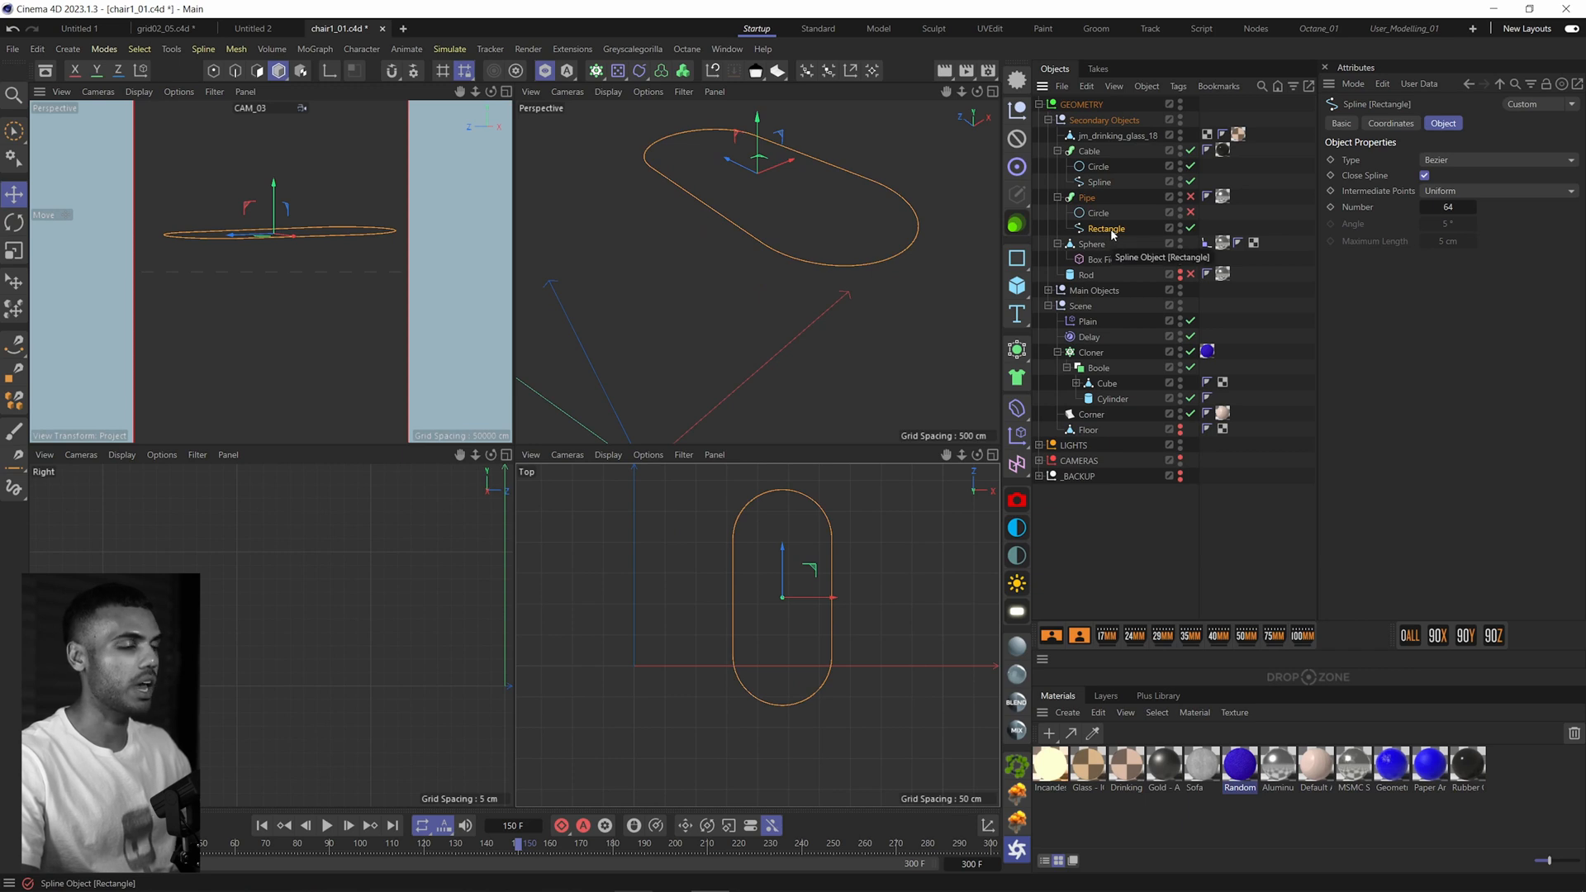
pyautogui.click(548, 71)
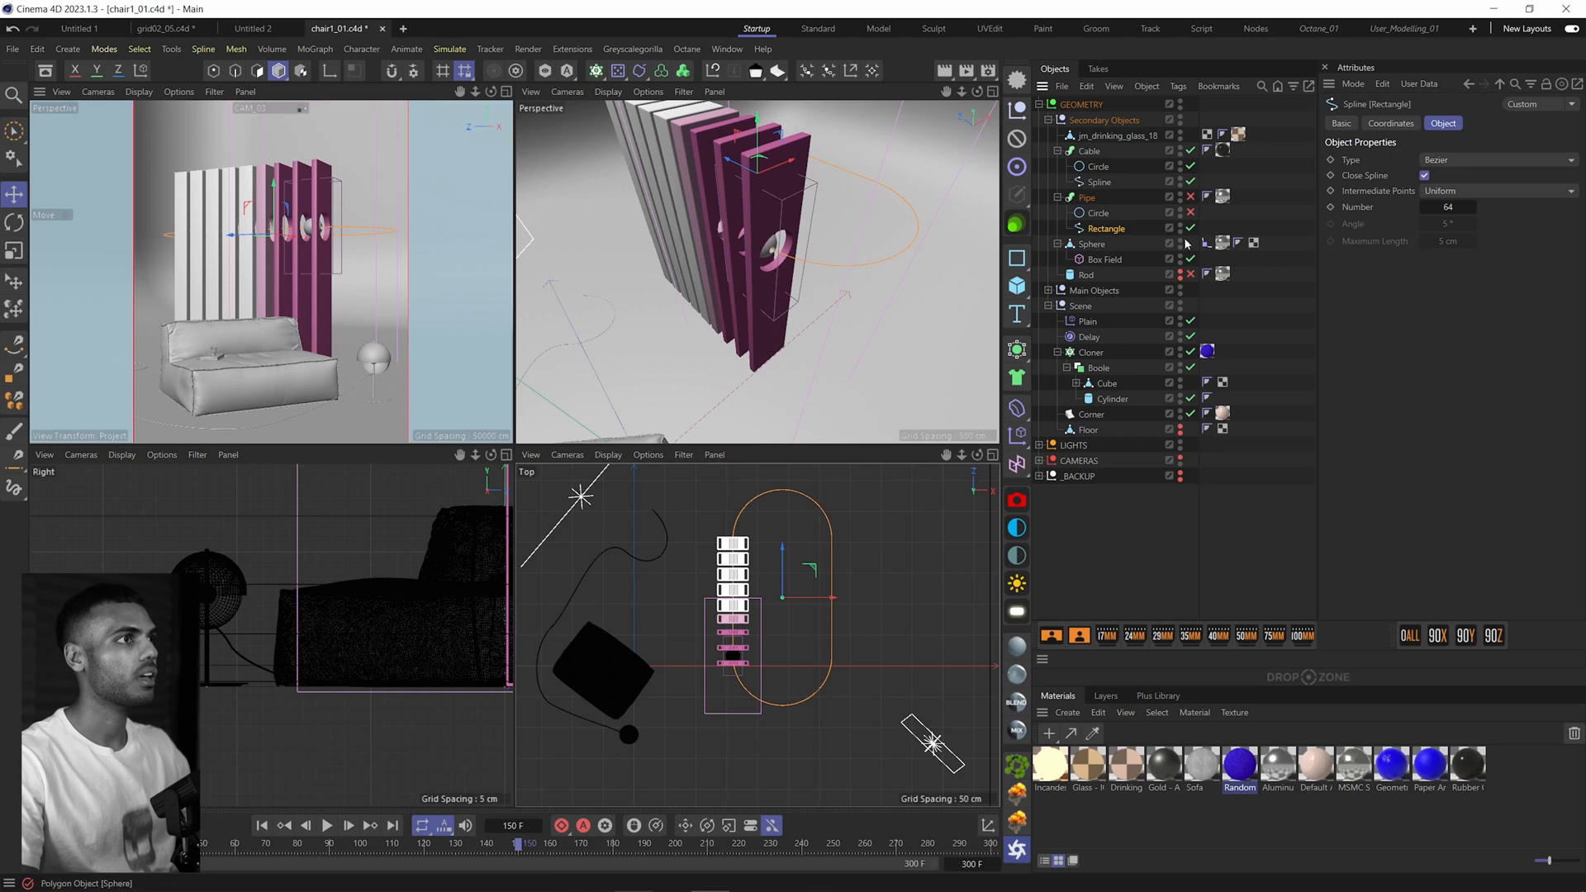
# Step: Review the Pipe sweep and its Circle profile where the tube passes through the sphere
pyautogui.click(1087, 197)
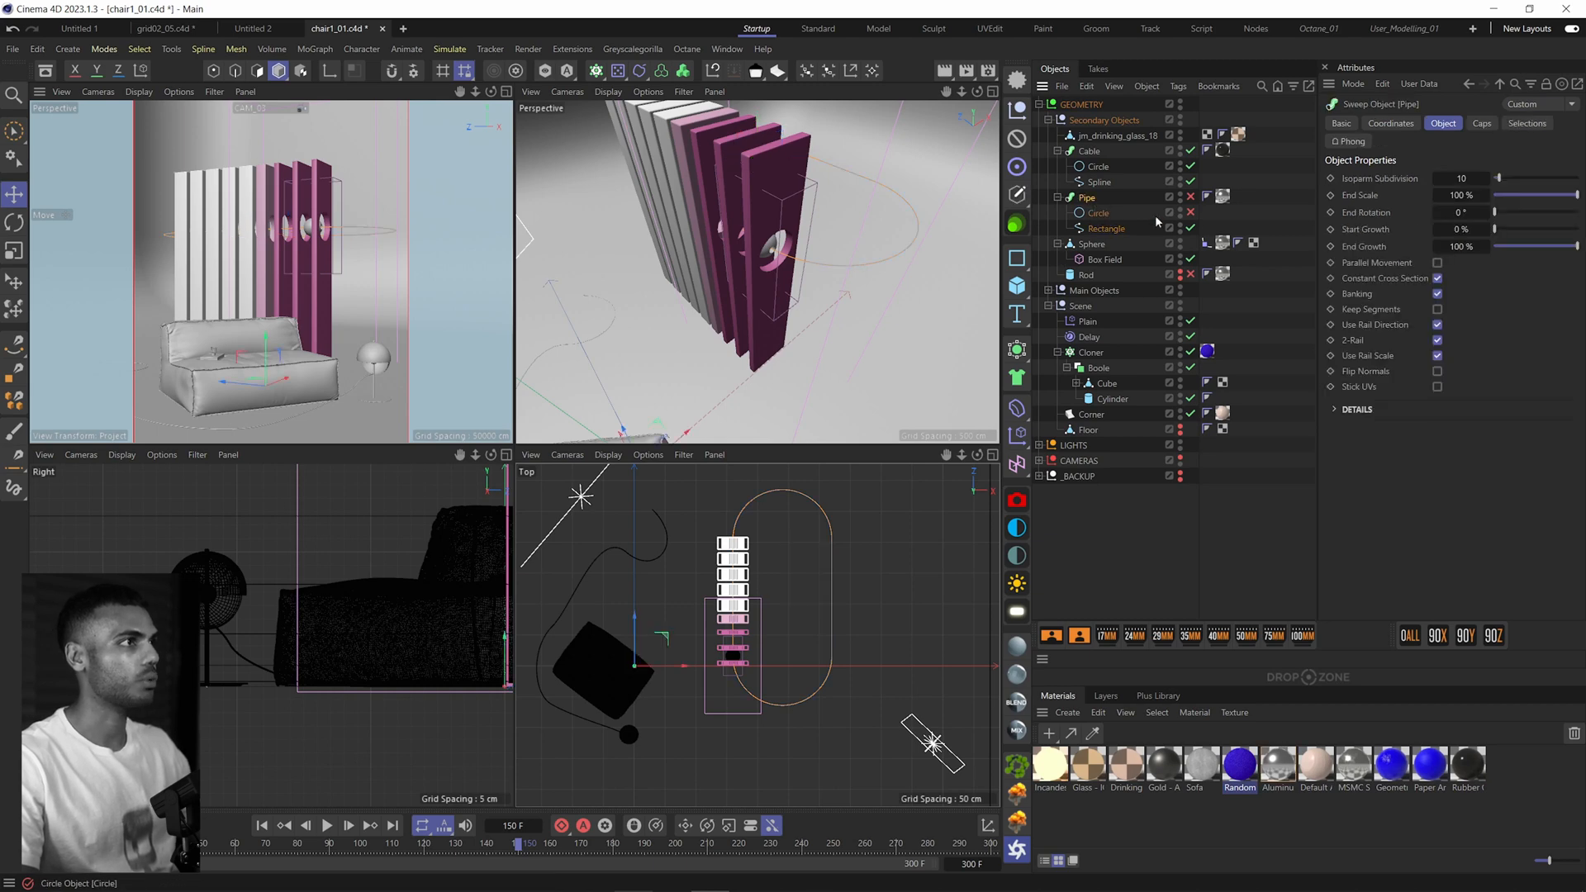
pyautogui.click(1098, 213)
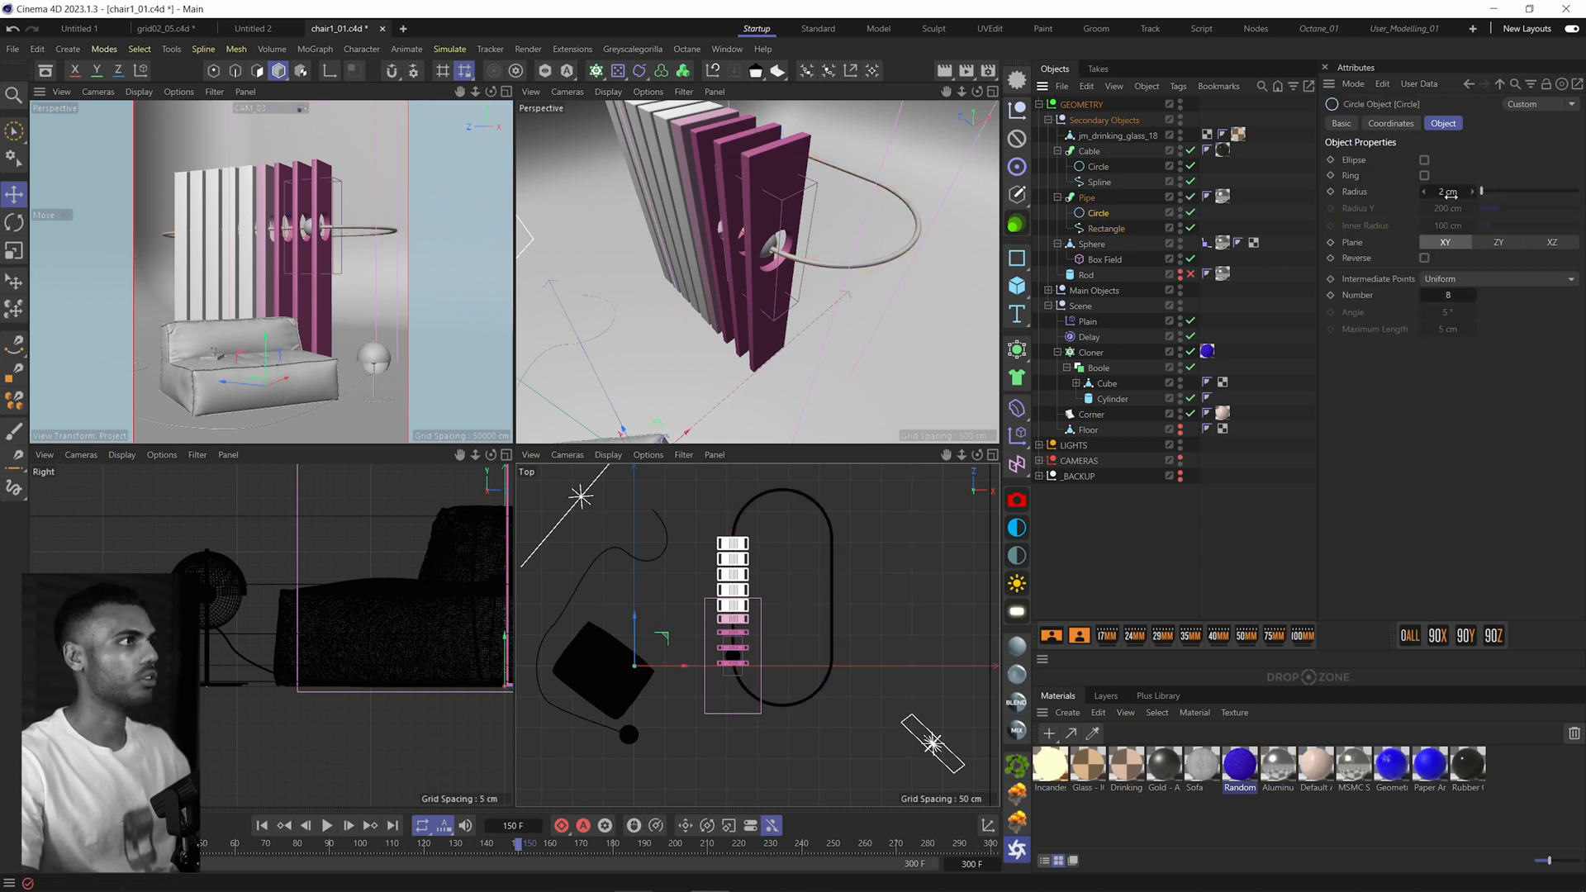
pyautogui.keyDown('alt'); pyautogui.moveTo(825, 276); pyautogui.dragTo(662, 169, button='right'); pyautogui.keyUp('alt')
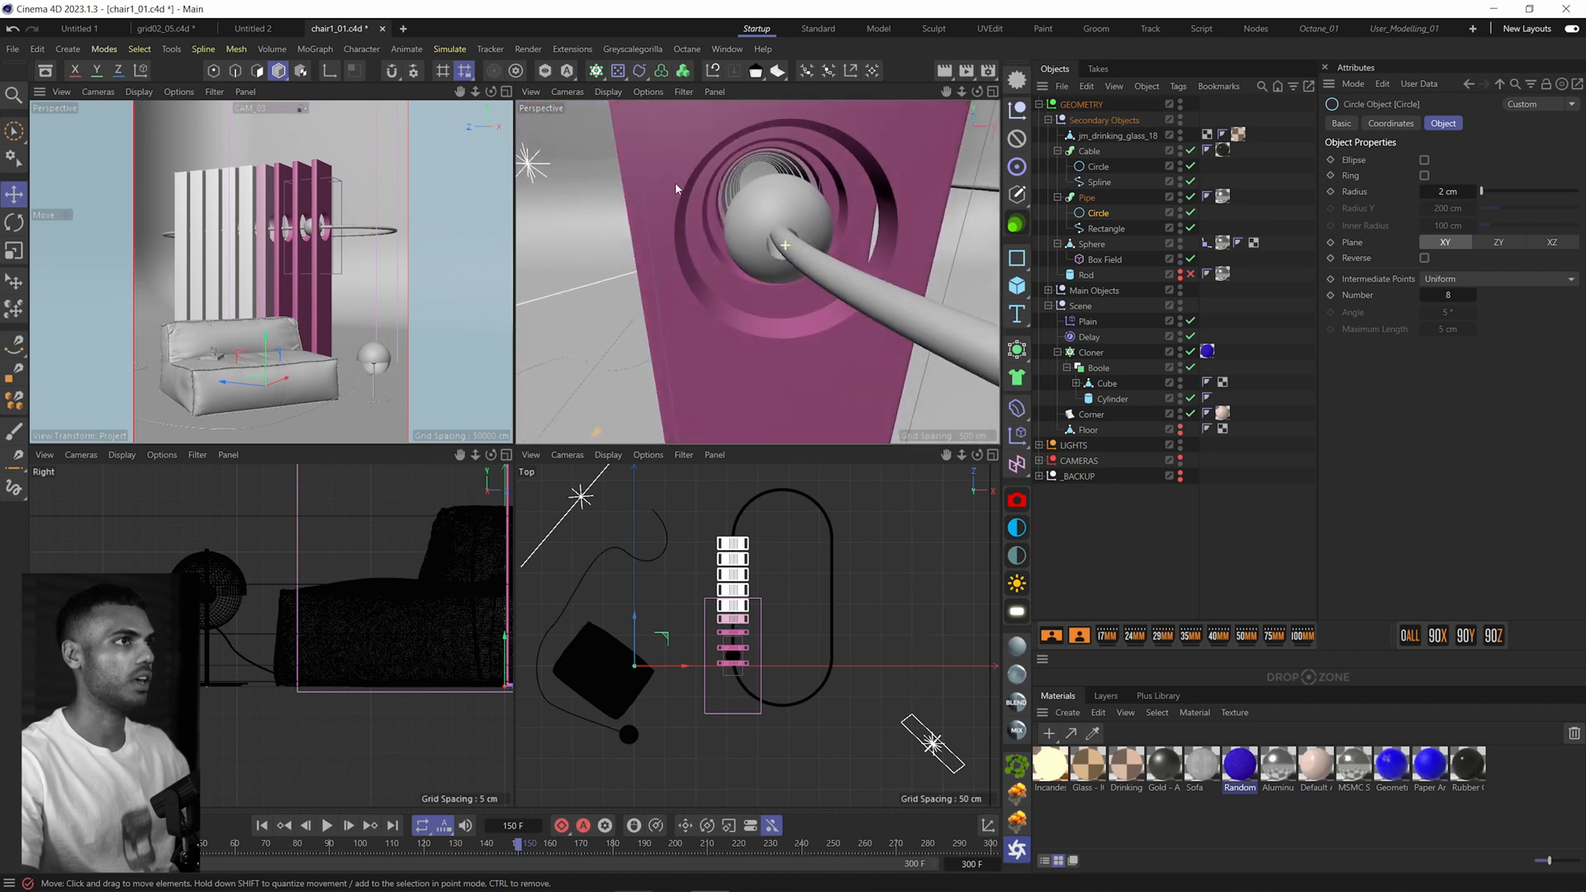
pyautogui.keyDown('alt'); pyautogui.moveTo(663, 168); pyautogui.dragTo(758, 218); pyautogui.keyUp('alt')
pyautogui.click(1092, 244)
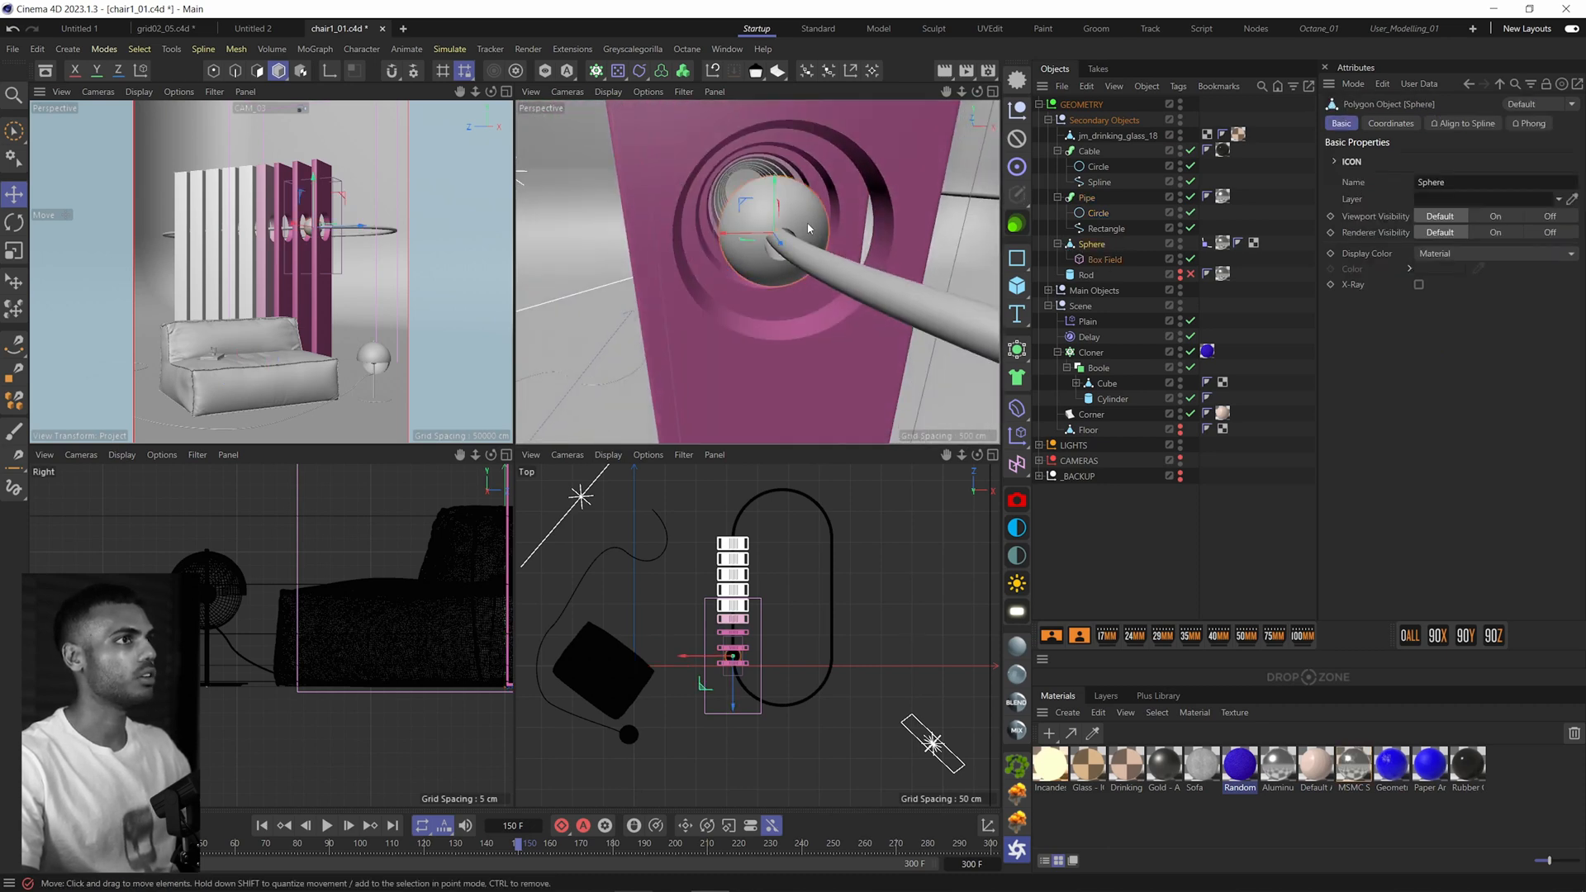
pyautogui.keyDown('alt'); pyautogui.moveTo(718, 232); pyautogui.dragTo(780, 238); pyautogui.keyUp('alt')
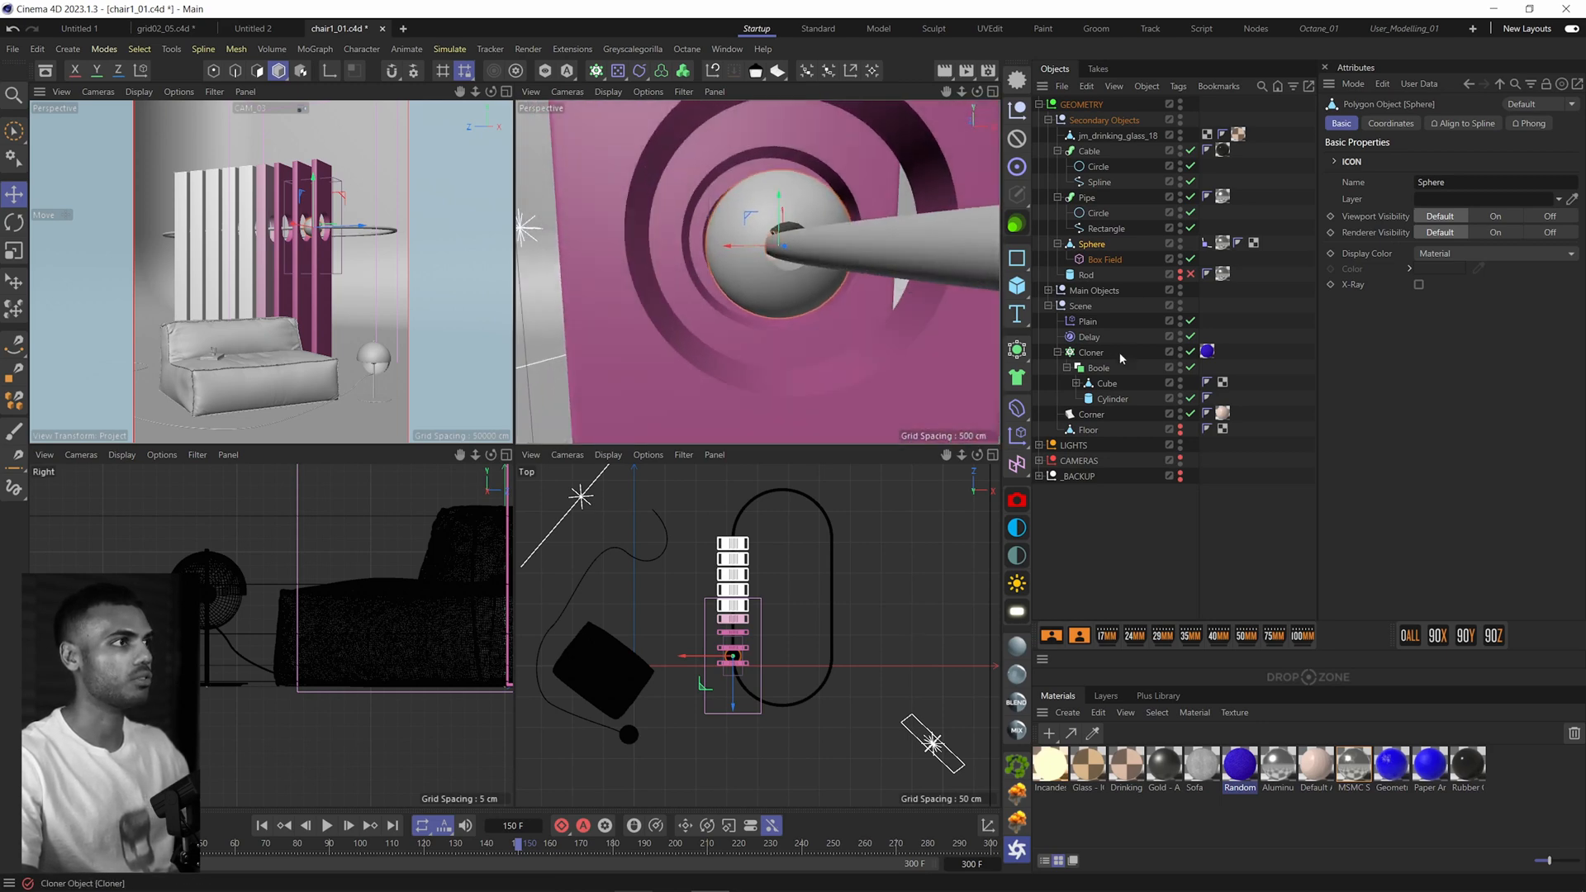
# Step: Compare the Pipe's circle and rectangle splines with the Cable's circle profile and path spline
pyautogui.click(1098, 213)
pyautogui.click(1106, 230)
pyautogui.click(1099, 166)
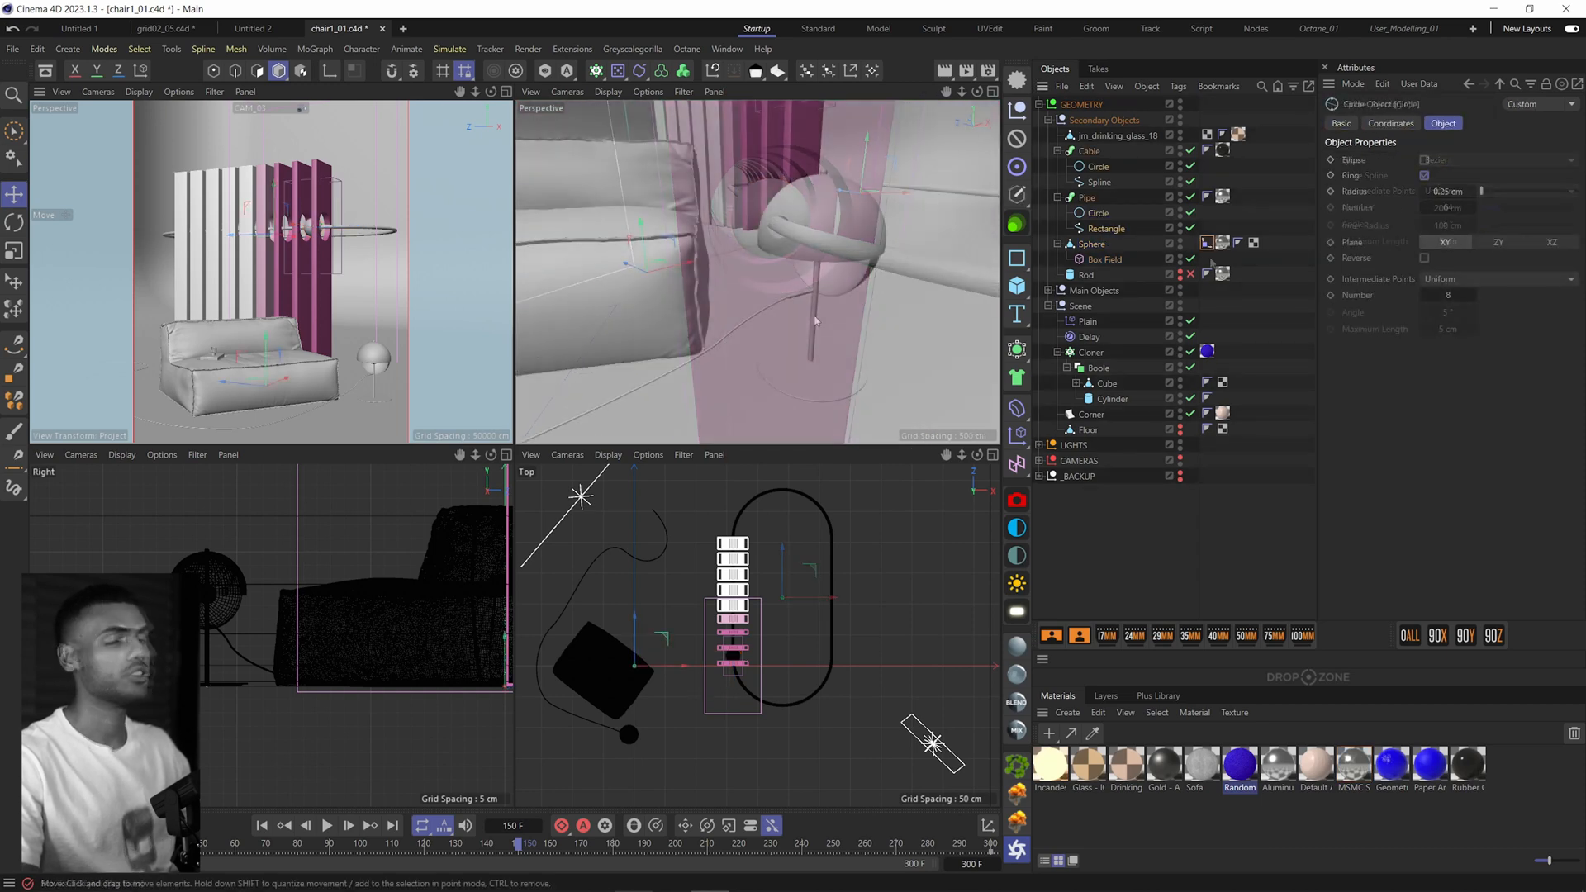
pyautogui.click(1101, 183)
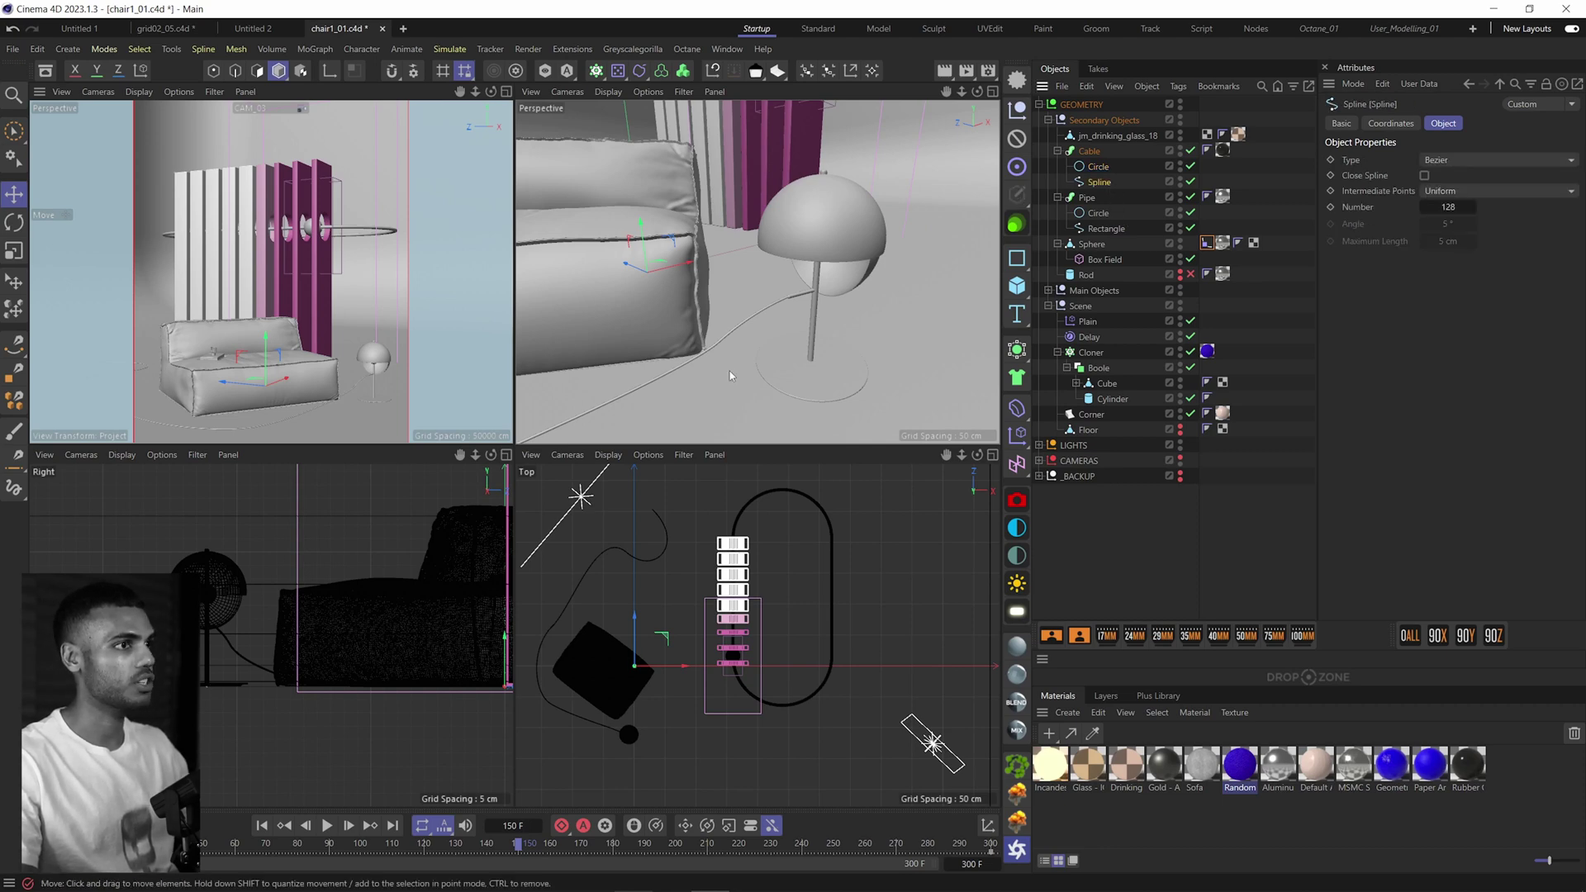
# Step: Solo the Cable path with the Pipe hidden and centre it in a maximized Top view
pyautogui.click(547, 71)
pyautogui.middleClick(690, 638)
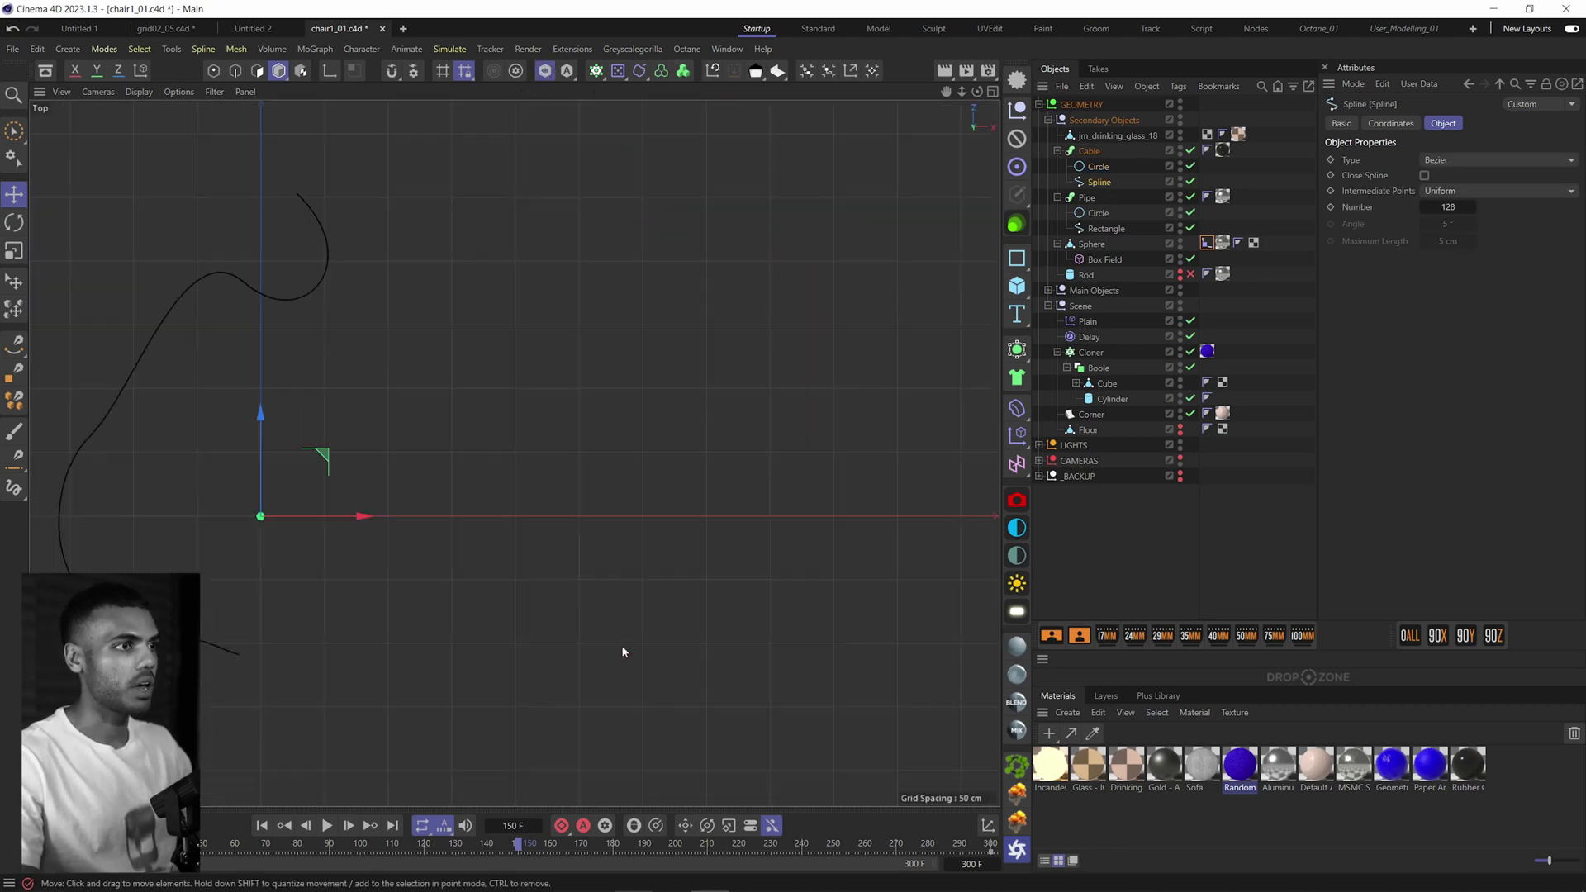
pyautogui.click(1191, 205)
pyautogui.keyDown('alt'); pyautogui.moveTo(372, 372); pyautogui.dragTo(541, 382, button='middle'); pyautogui.keyUp('alt')
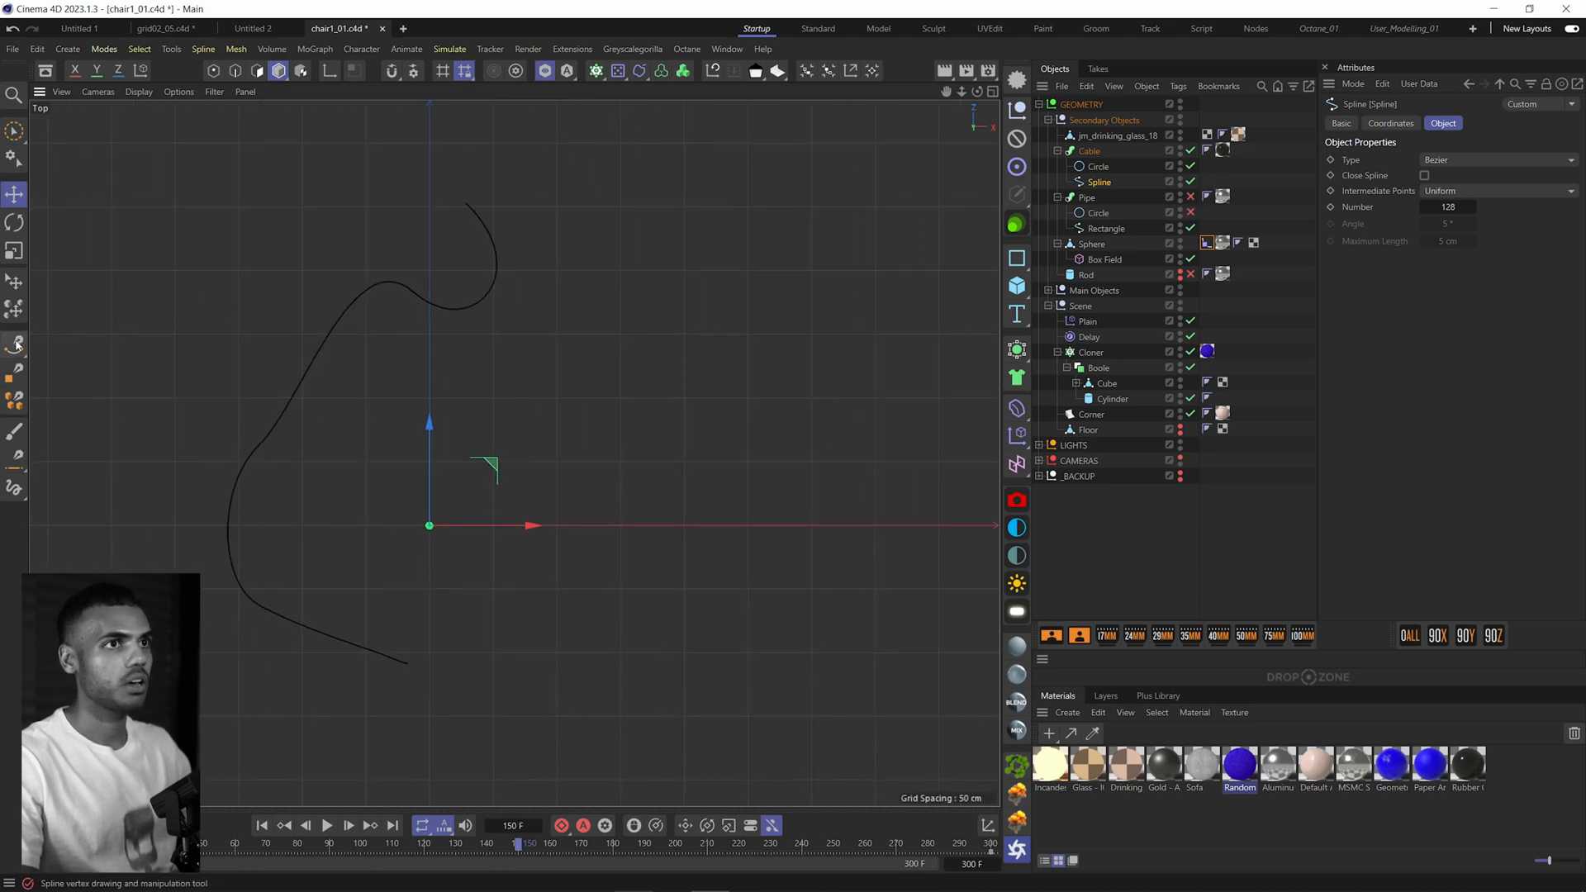
# Step: Set the Cable's Circle profile radius to 0.25 cm and frame the cable in the restored four-view layout
pyautogui.click(1099, 213)
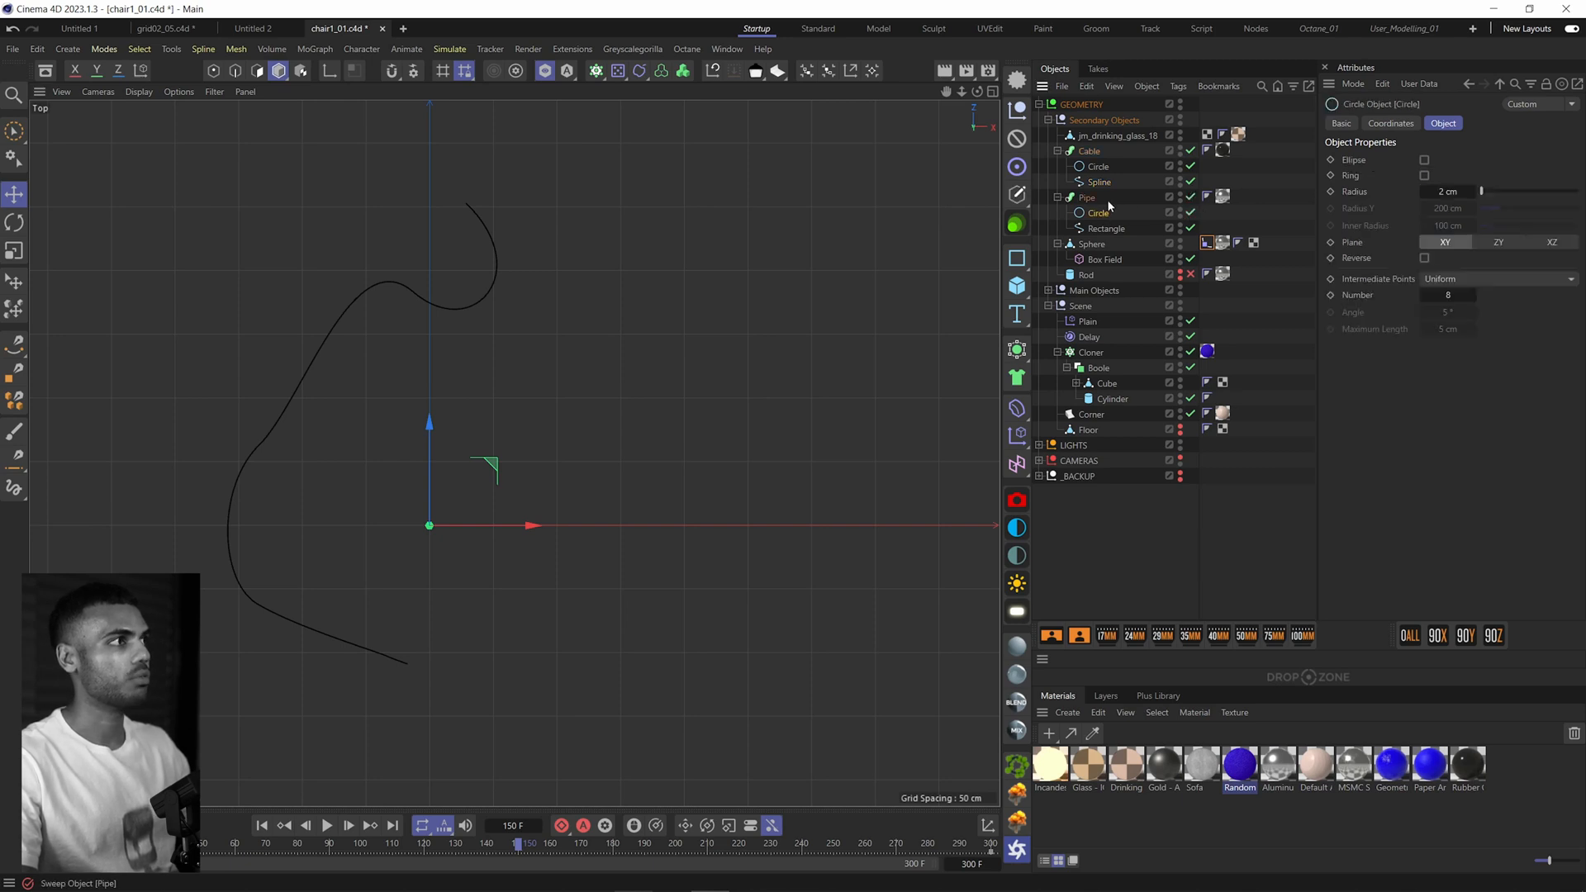
pyautogui.moveTo(1482, 191); pyautogui.dragTo(1475, 191)
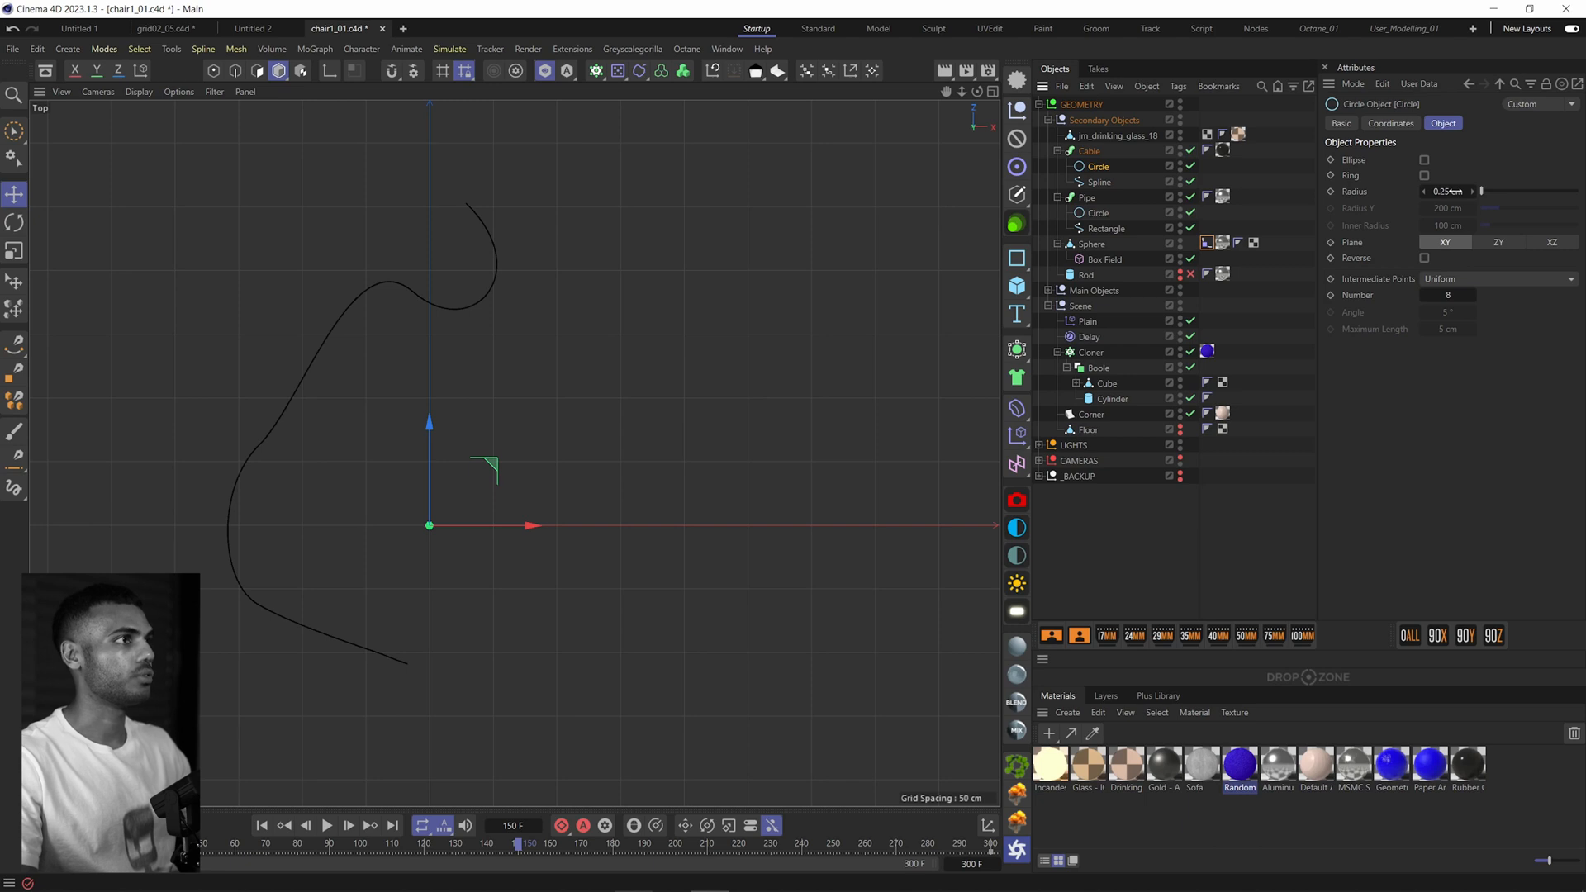
pyautogui.middleClick(421, 569)
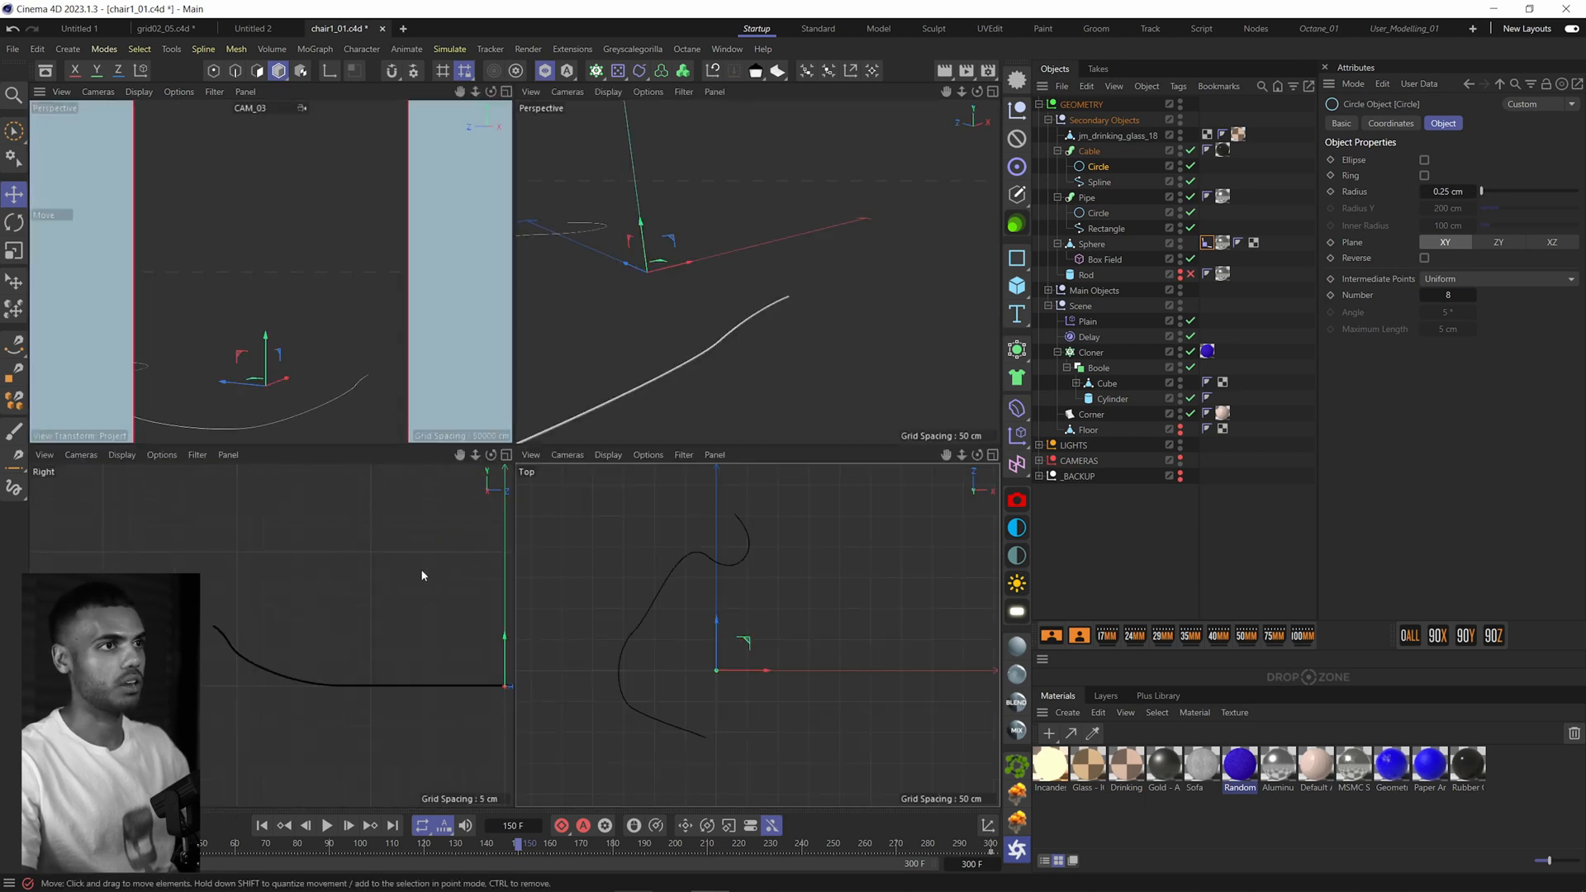
pyautogui.click(395, 657)
pyautogui.press('h')
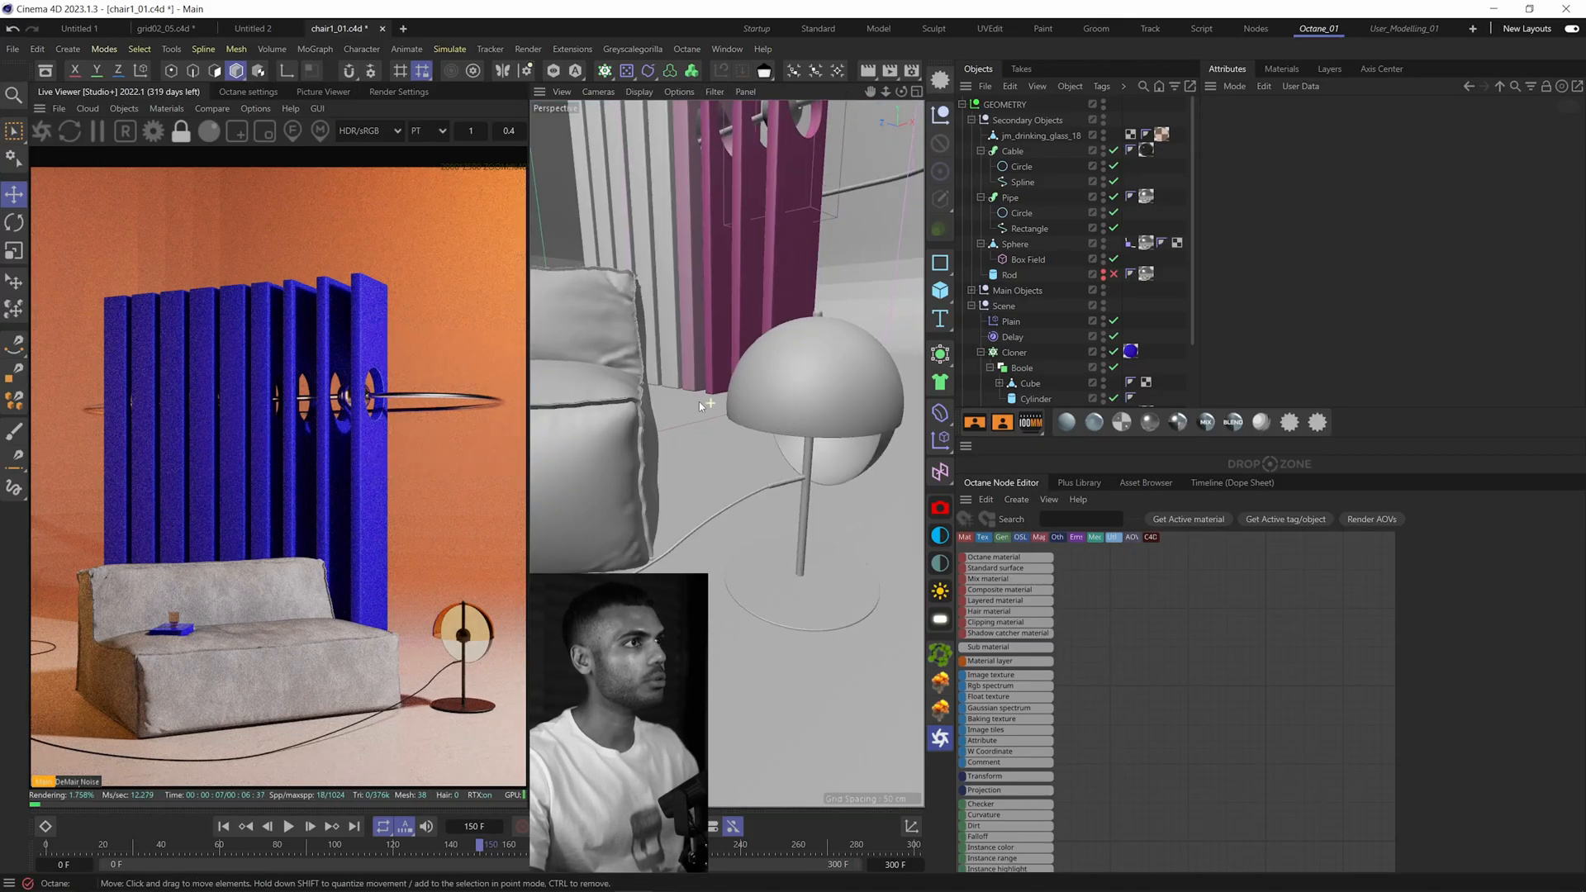
pyautogui.scroll(-5, 699, 402)
# Step: Collapse GEOMETRY, expand LIGHTS and switch off the BG light
pyautogui.keyDown('alt'); pyautogui.moveTo(602, 414); pyautogui.dragTo(674, 389); pyautogui.keyUp('alt')
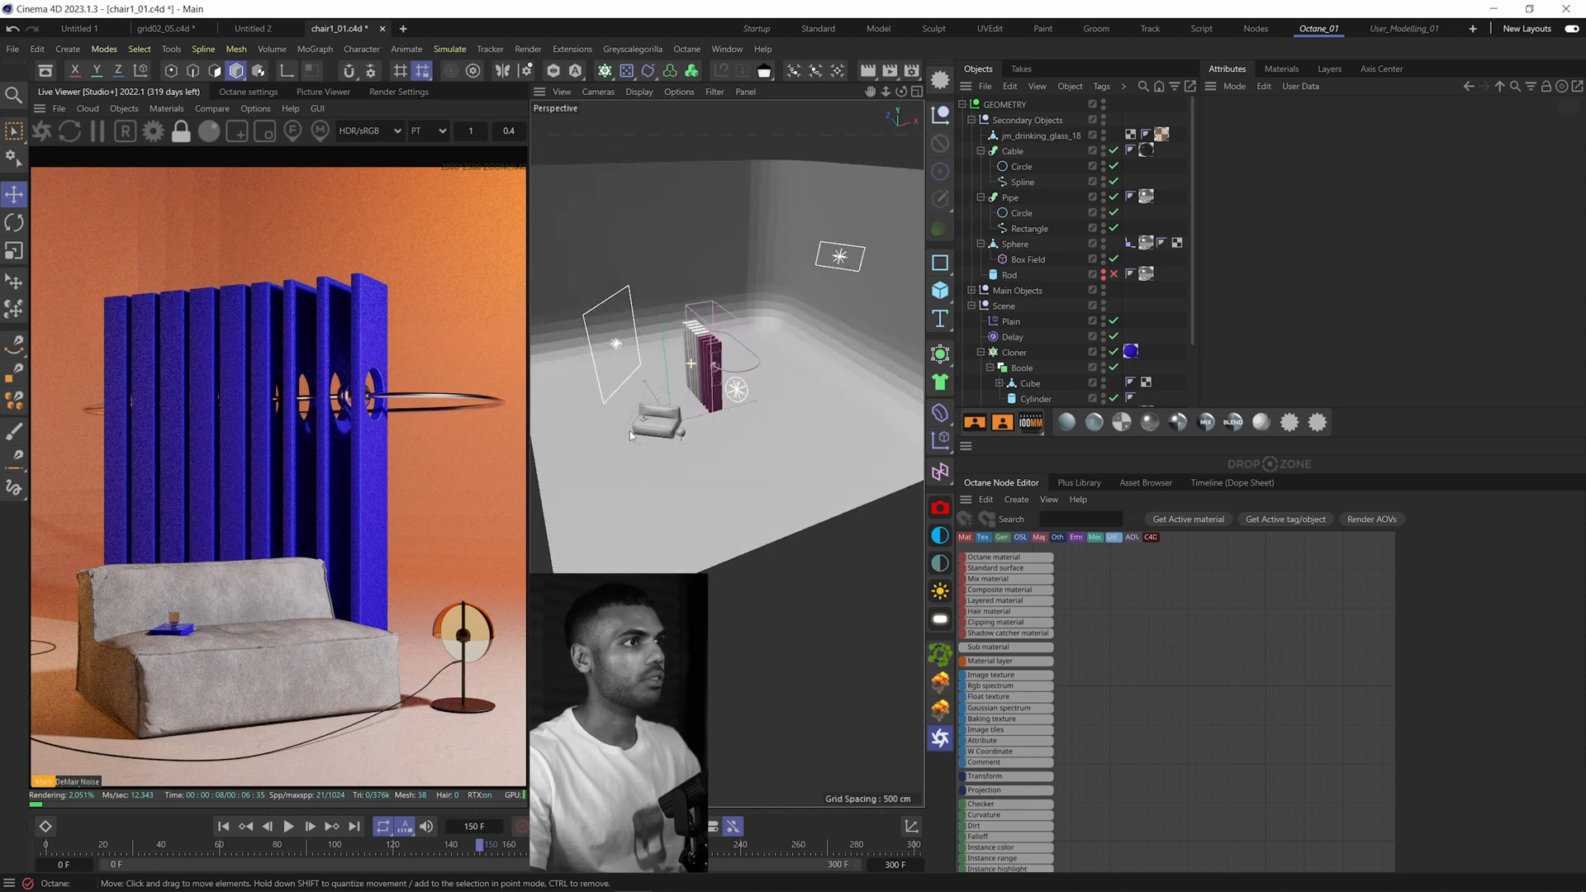
pyautogui.click(745, 372)
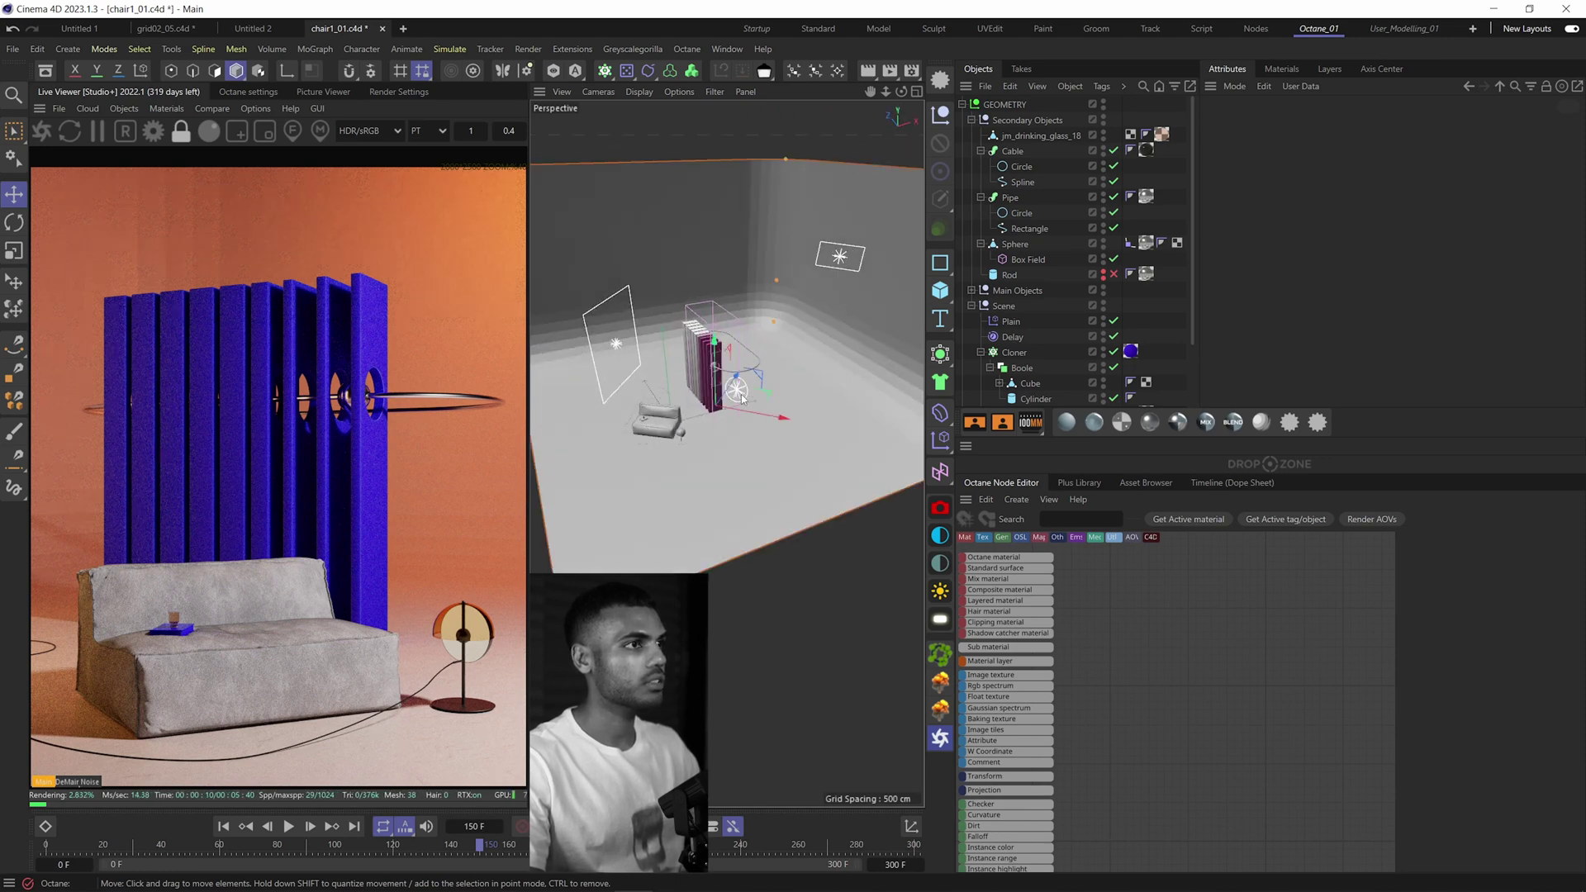
pyautogui.click(965, 105)
pyautogui.click(963, 121)
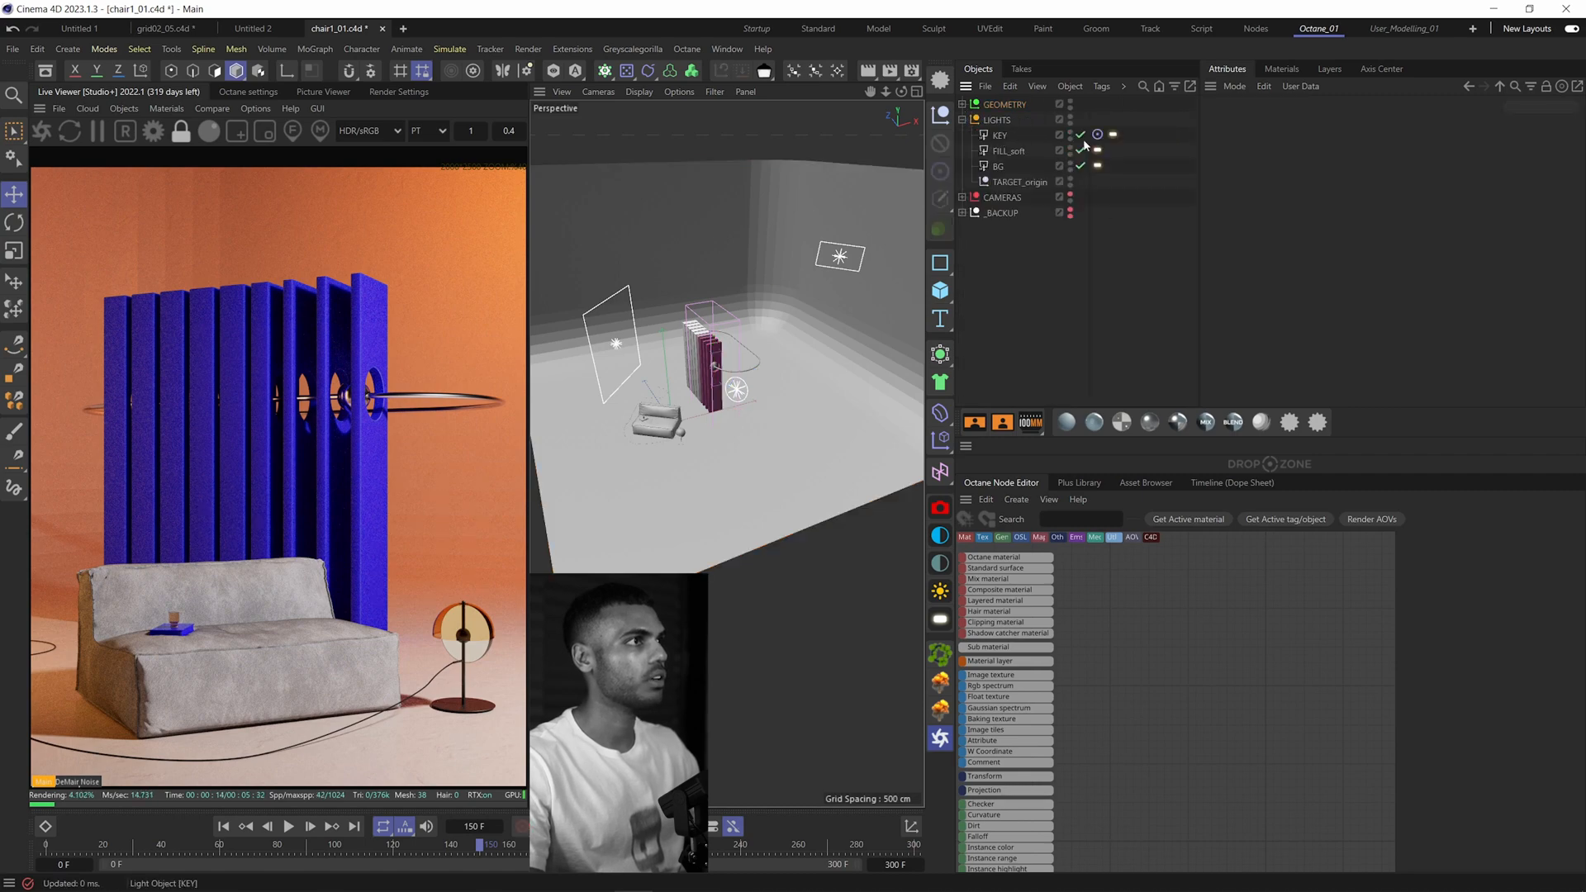
pyautogui.click(1082, 165)
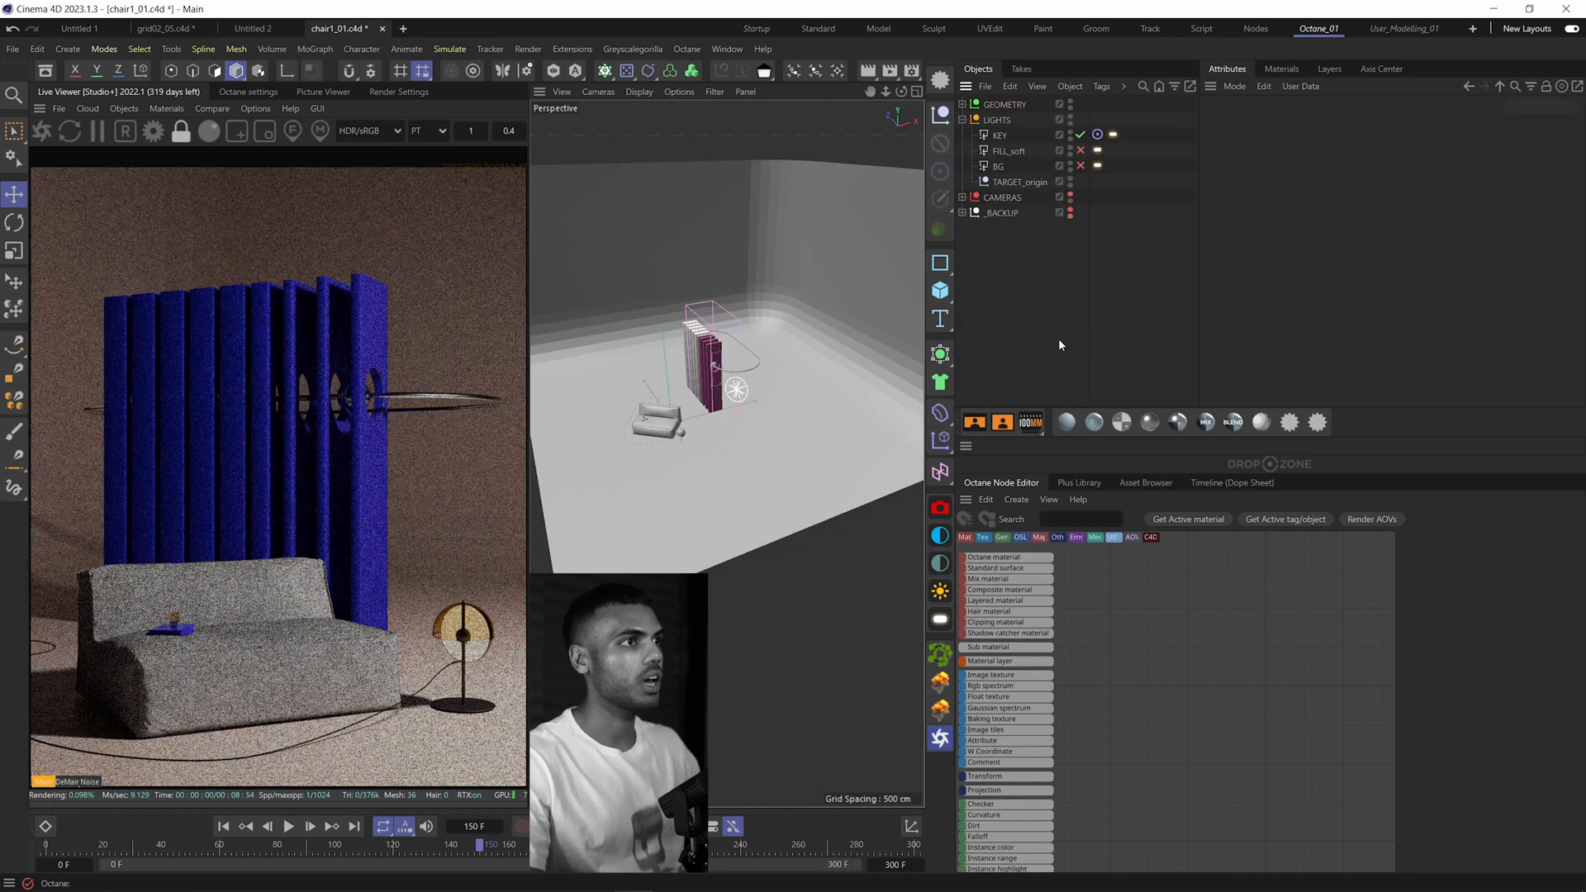
pyautogui.scroll(5, 661, 434)
pyautogui.keyDown('alt'); pyautogui.moveTo(738, 431); pyautogui.dragTo(613, 426); pyautogui.keyUp('alt')
# Step: Inspect the KEY light's Details and Octane LightTag, switch it off and select the FILL_soft light
pyautogui.click(819, 254)
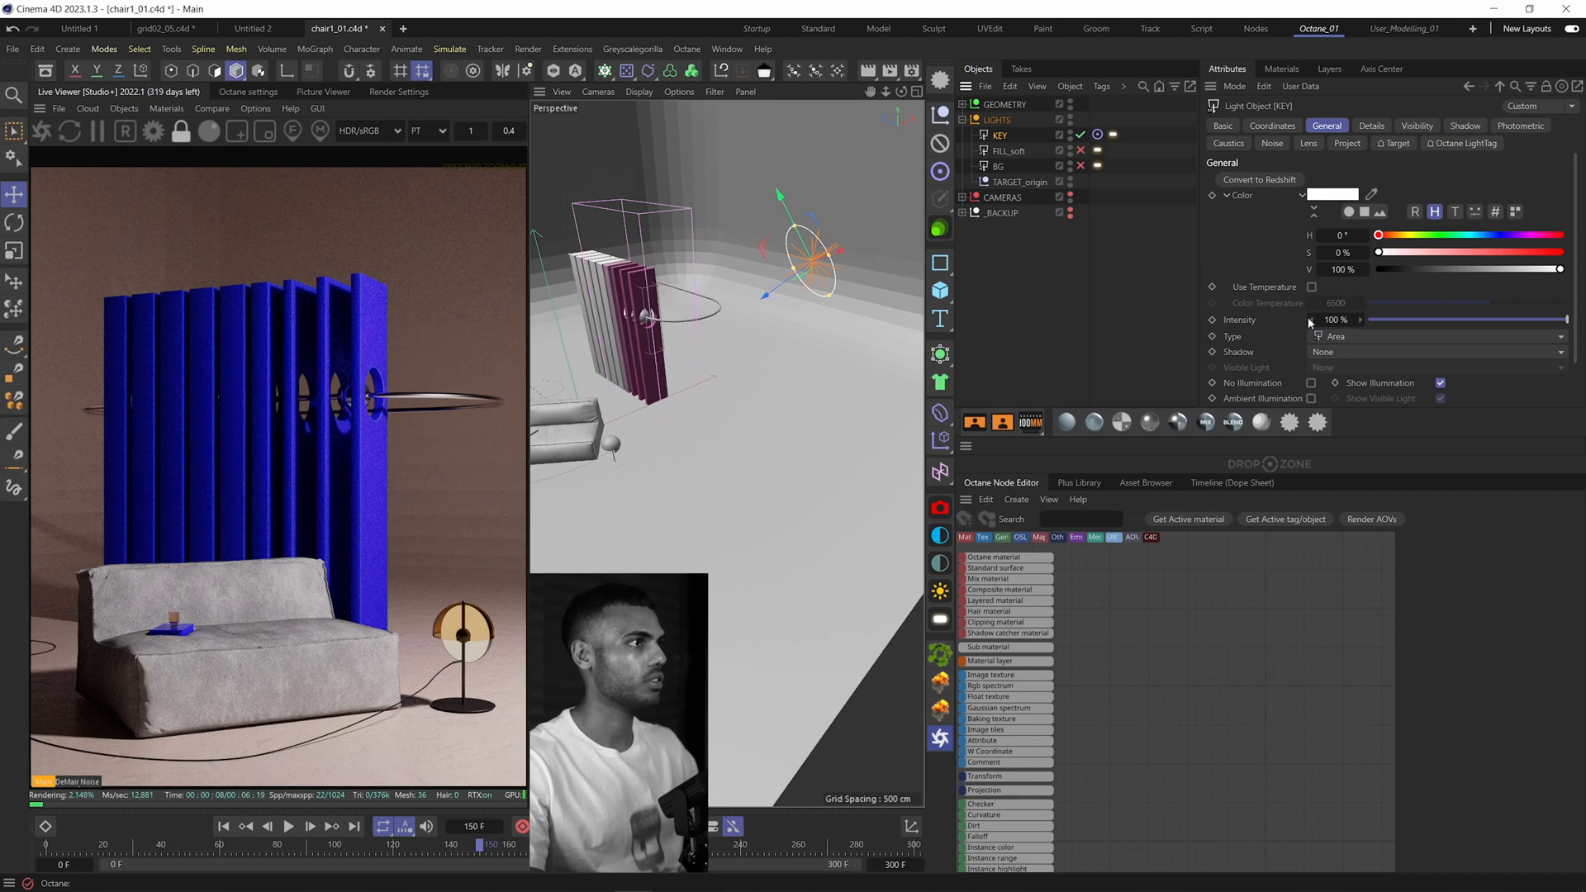
pyautogui.click(1369, 125)
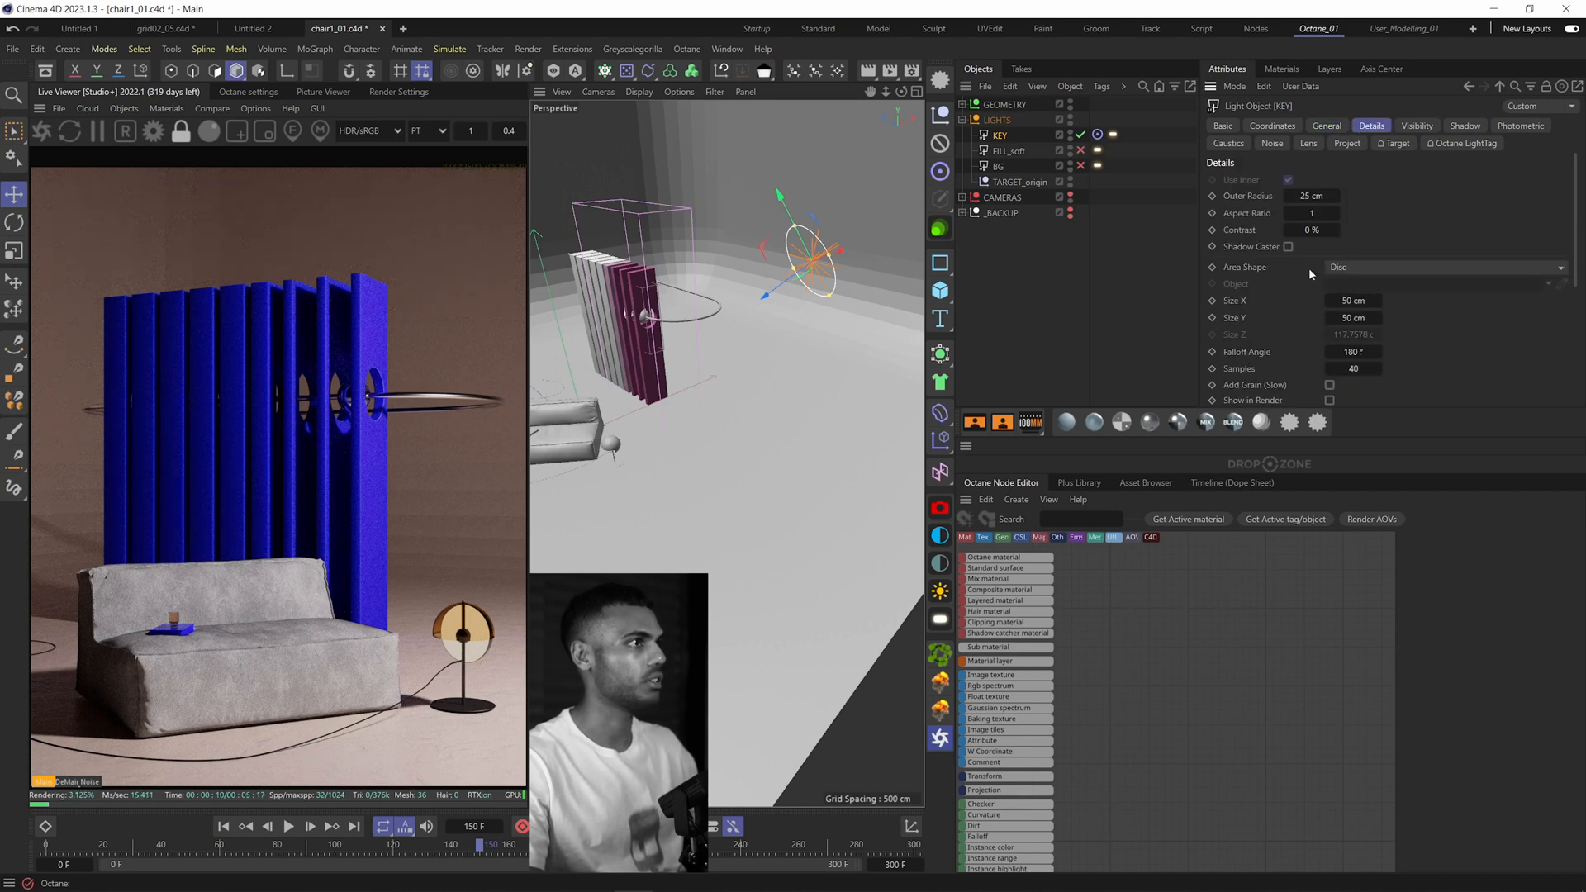
pyautogui.click(1112, 134)
pyautogui.moveTo(824, 236)
pyautogui.keyDown('alt'); pyautogui.mouseDown()
pyautogui.moveTo(638, 409)
pyautogui.moveTo(697, 363)
pyautogui.mouseUp(); pyautogui.keyUp('alt')
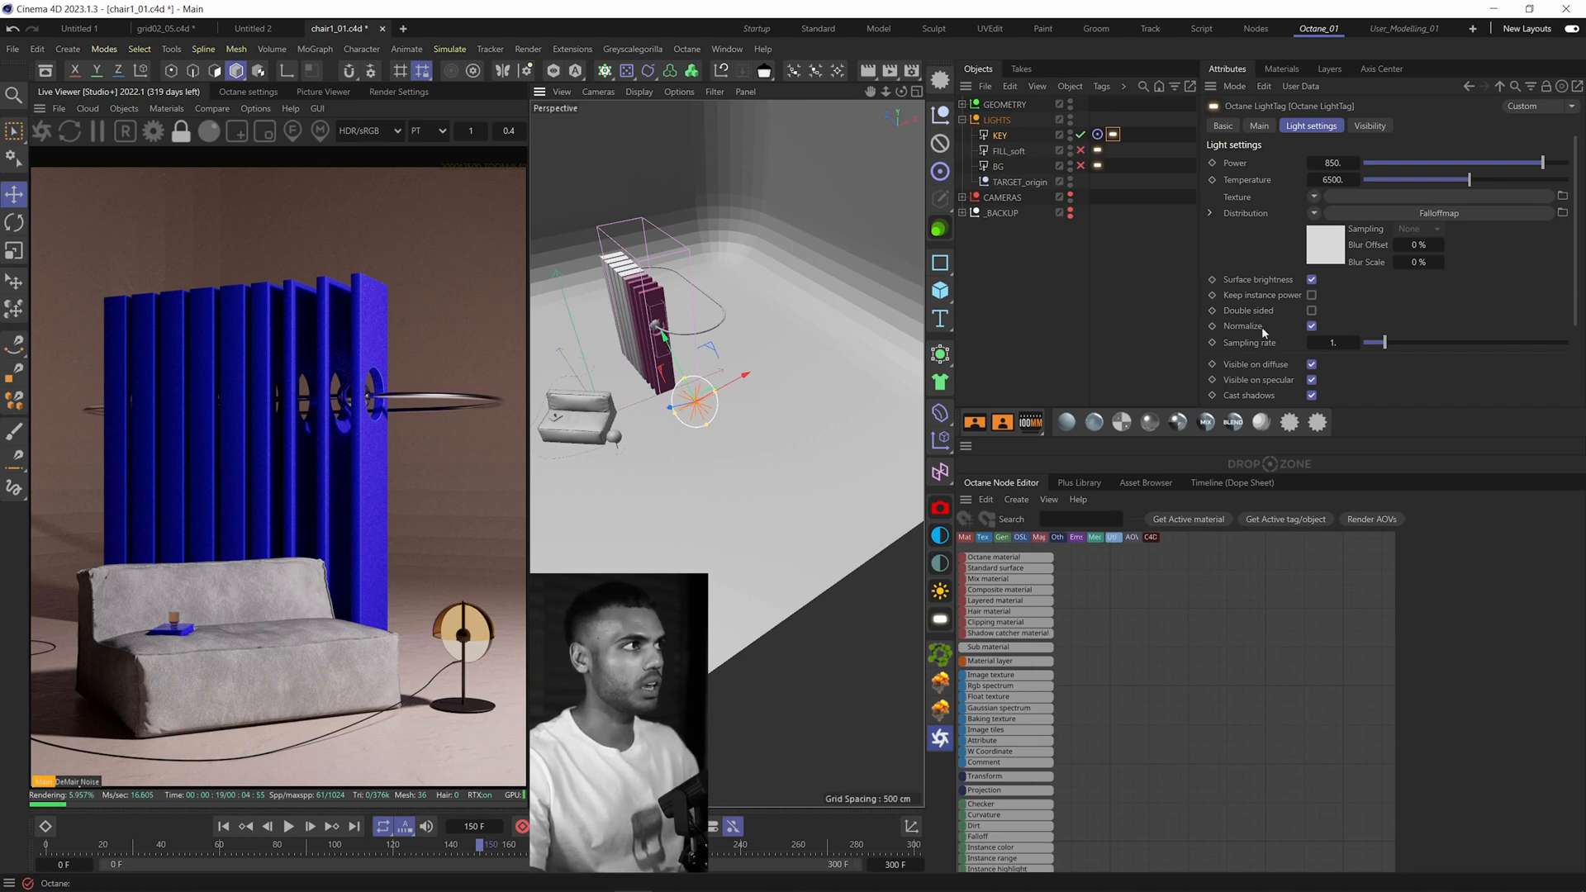
pyautogui.click(1083, 151)
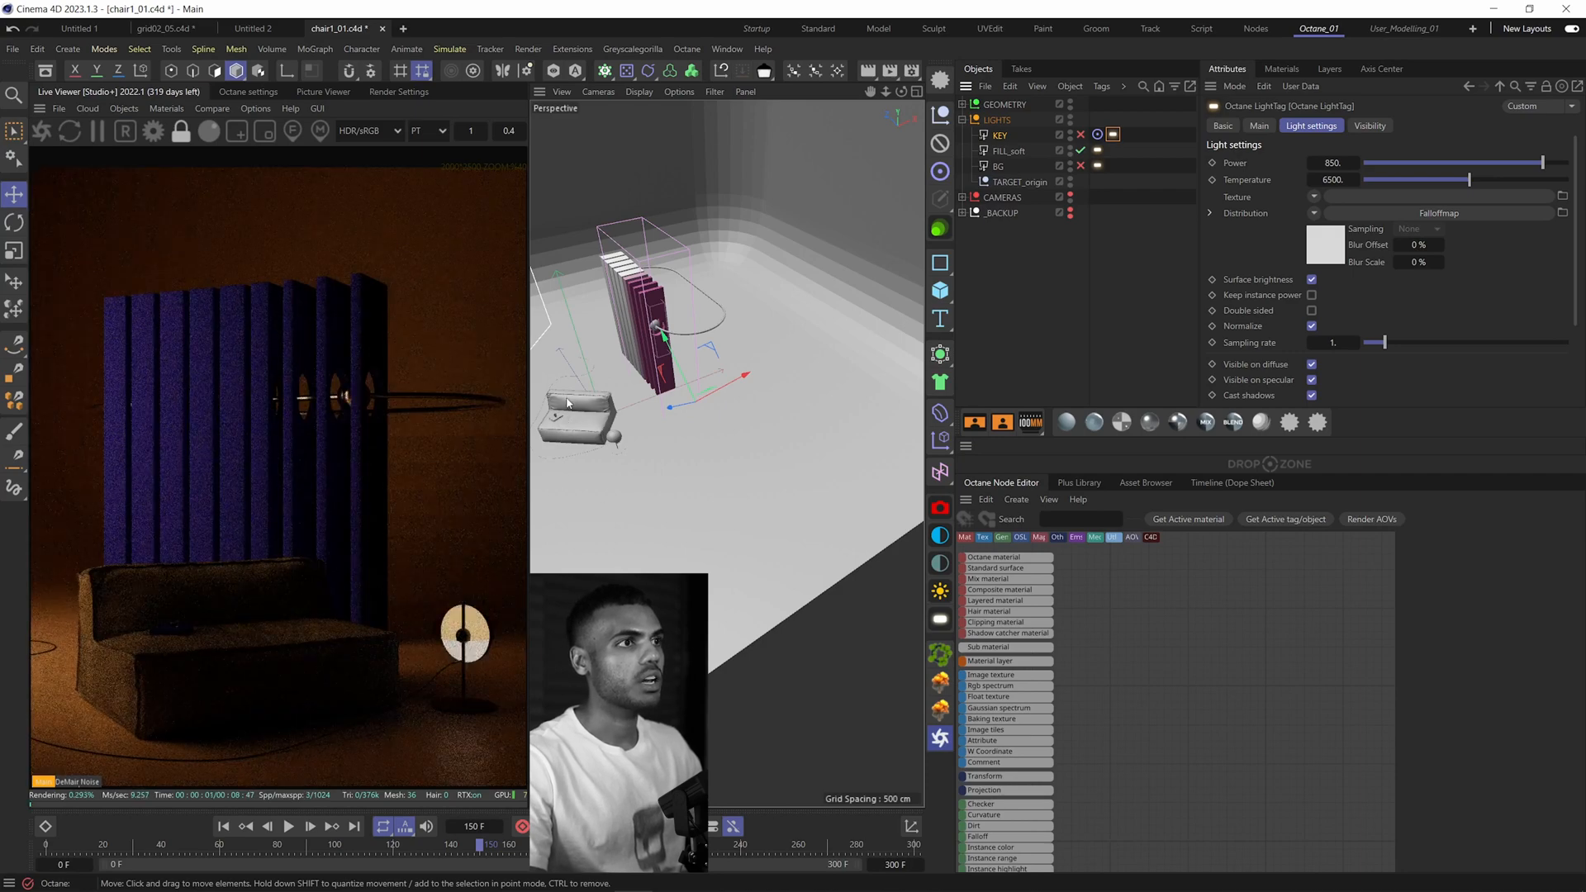
pyautogui.click(1011, 150)
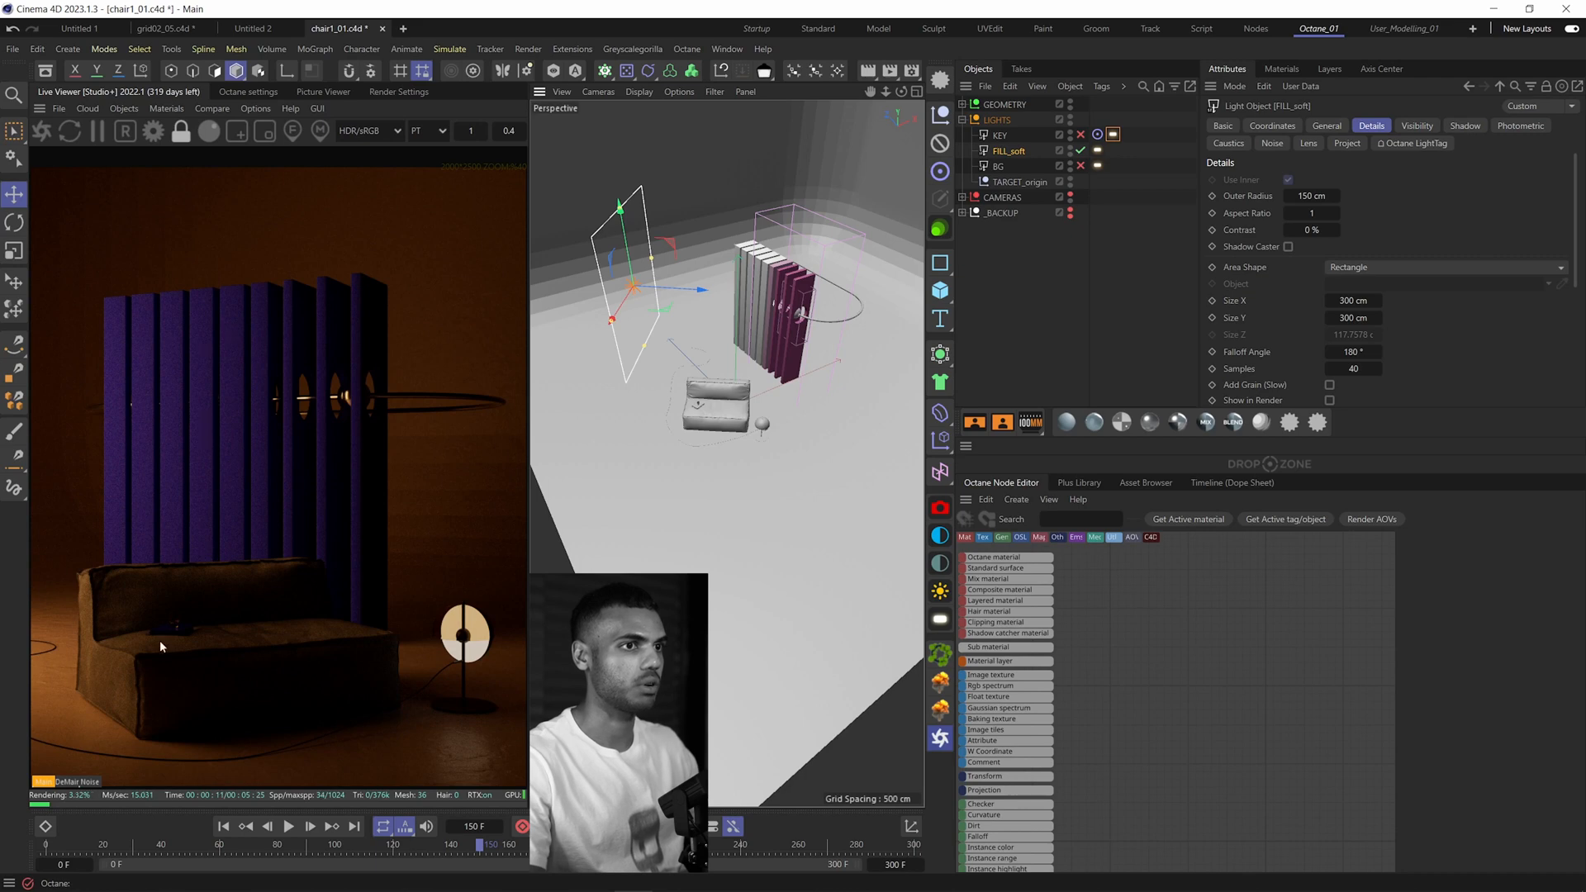
# Step: Re-enable the KEY and BG lights and check each Octane LightTag's Power and Temperature
pyautogui.click(1082, 136)
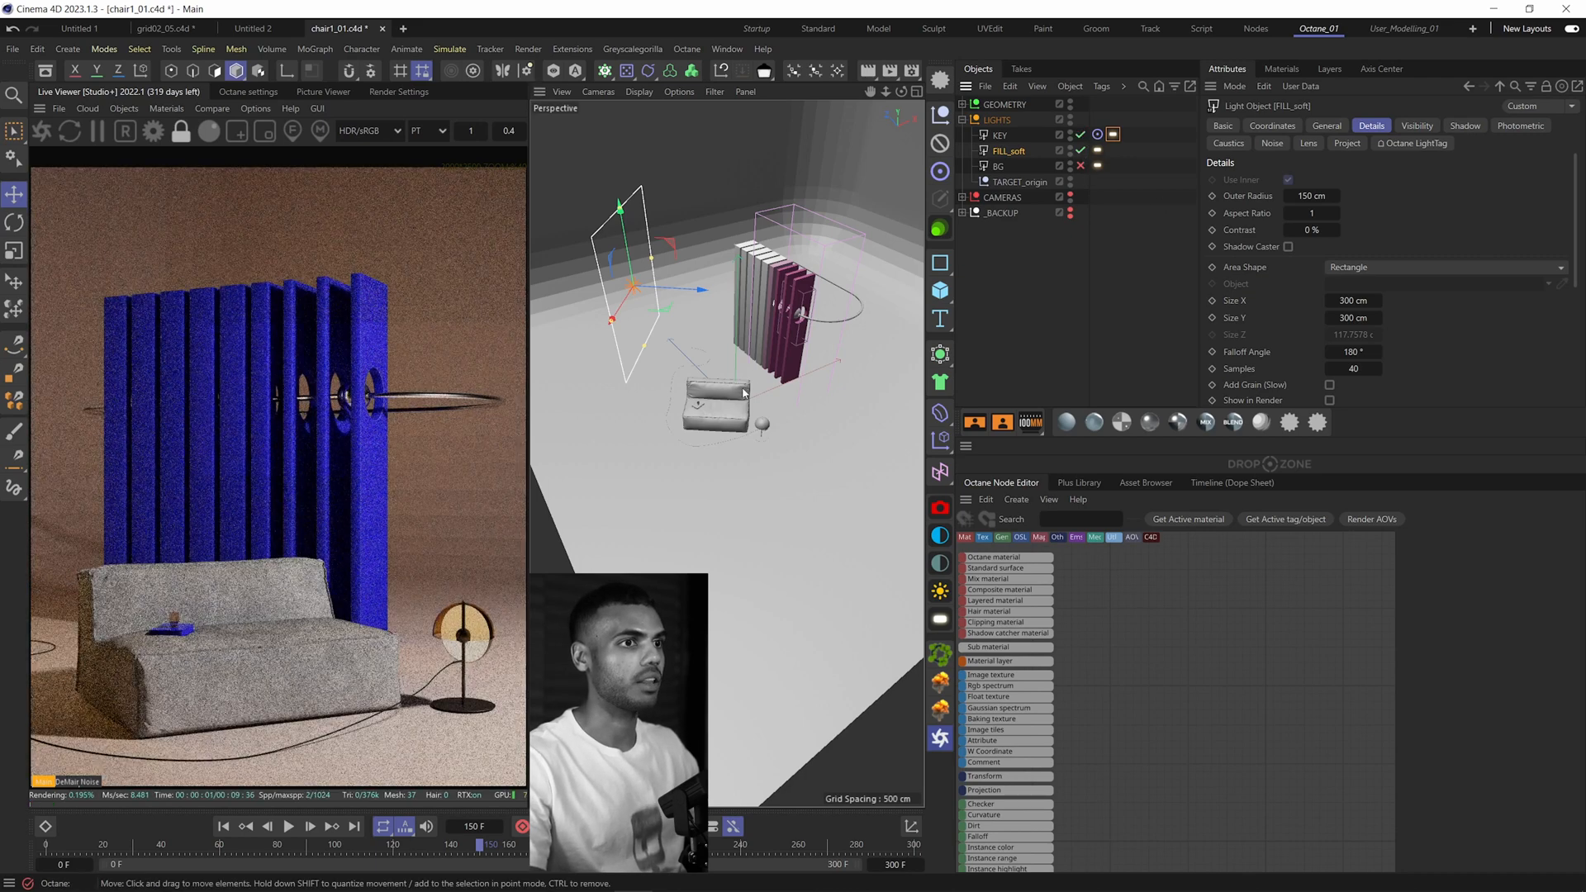
pyautogui.click(1081, 166)
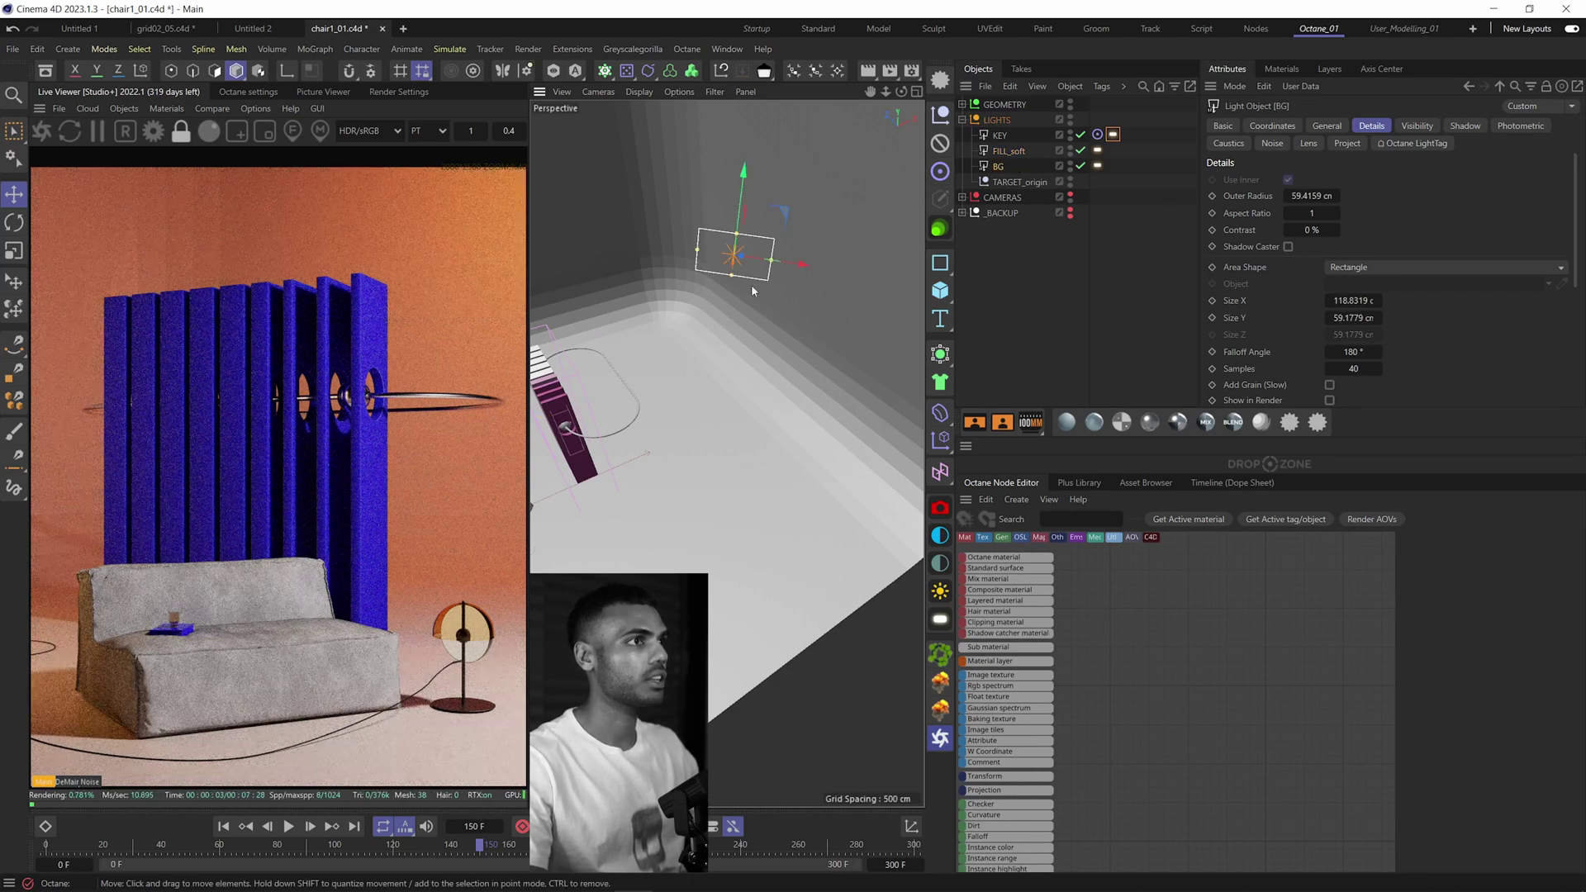
pyautogui.keyDown('alt'); pyautogui.moveTo(751, 284); pyautogui.dragTo(736, 302); pyautogui.keyUp('alt')
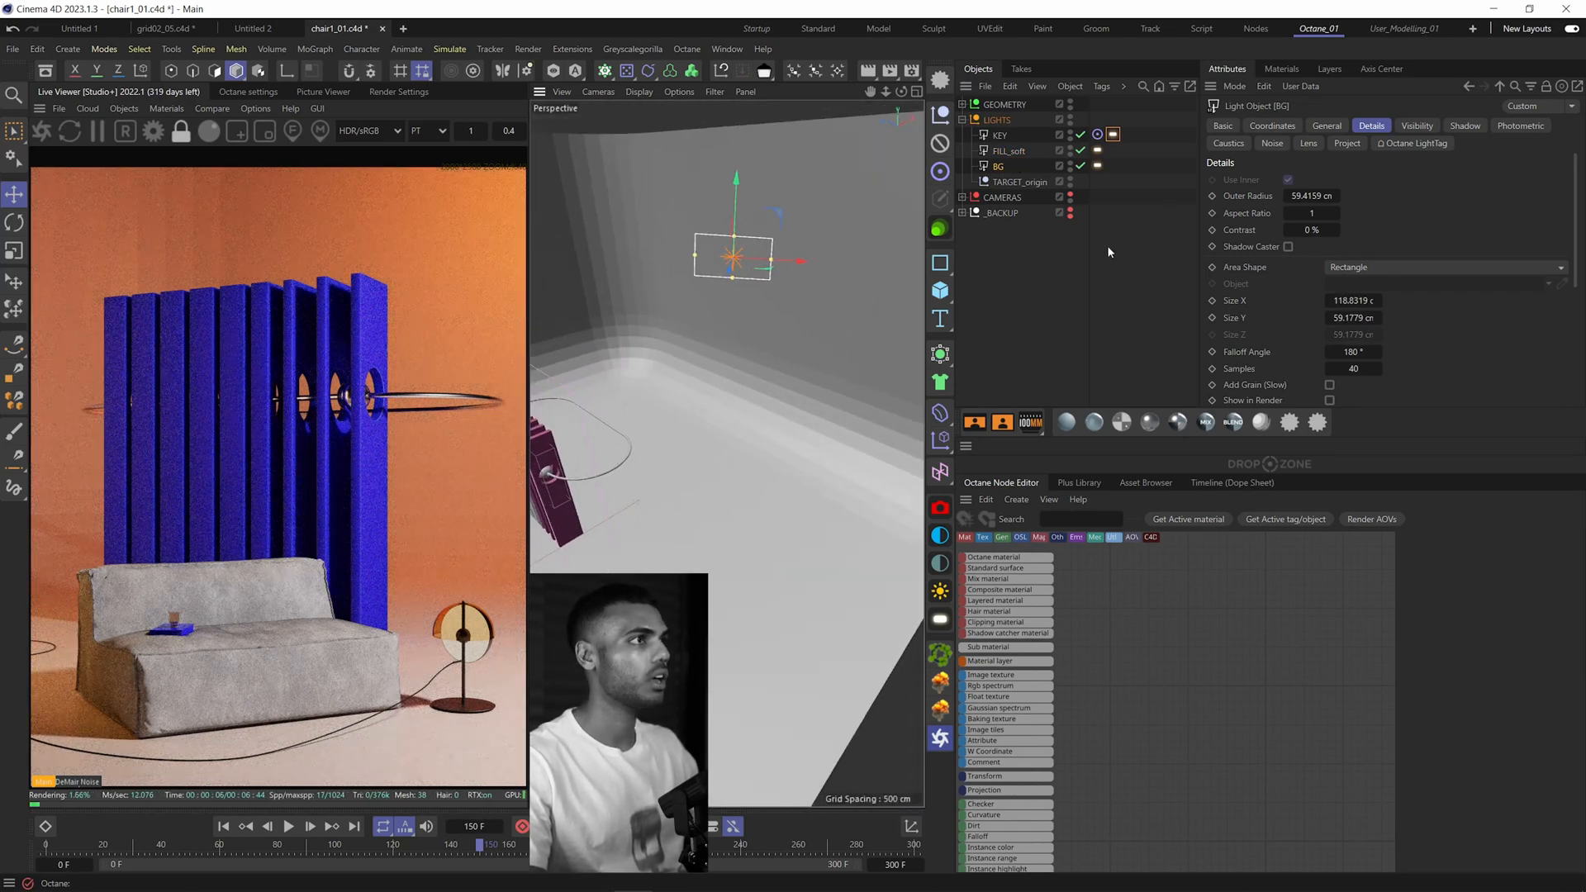
pyautogui.click(1082, 166)
pyautogui.click(1115, 134)
pyautogui.click(1096, 164)
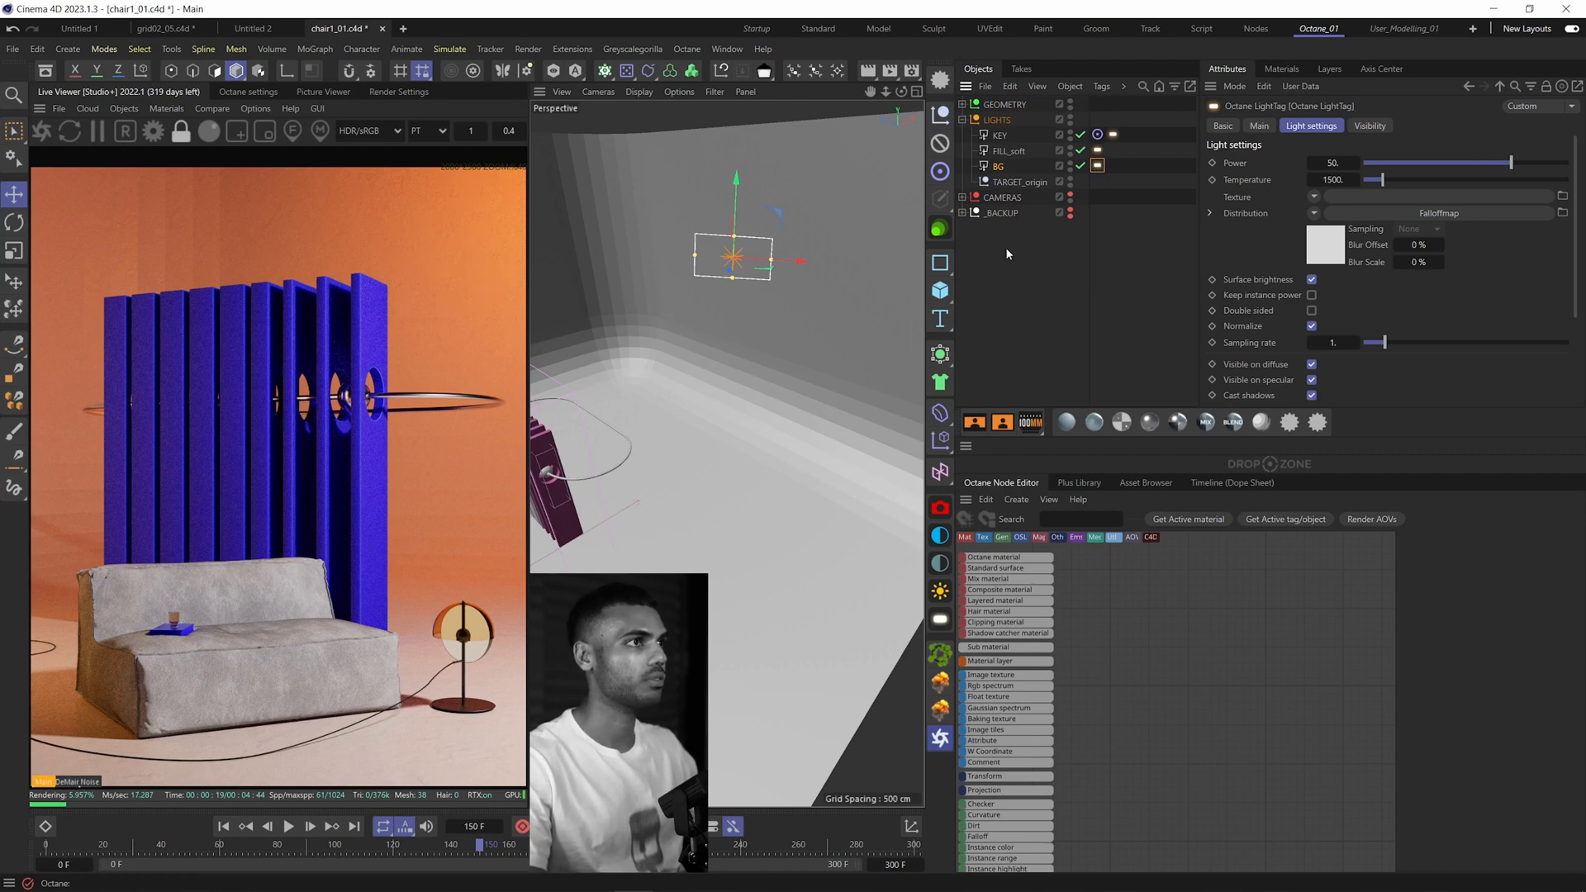
pyautogui.click(1003, 166)
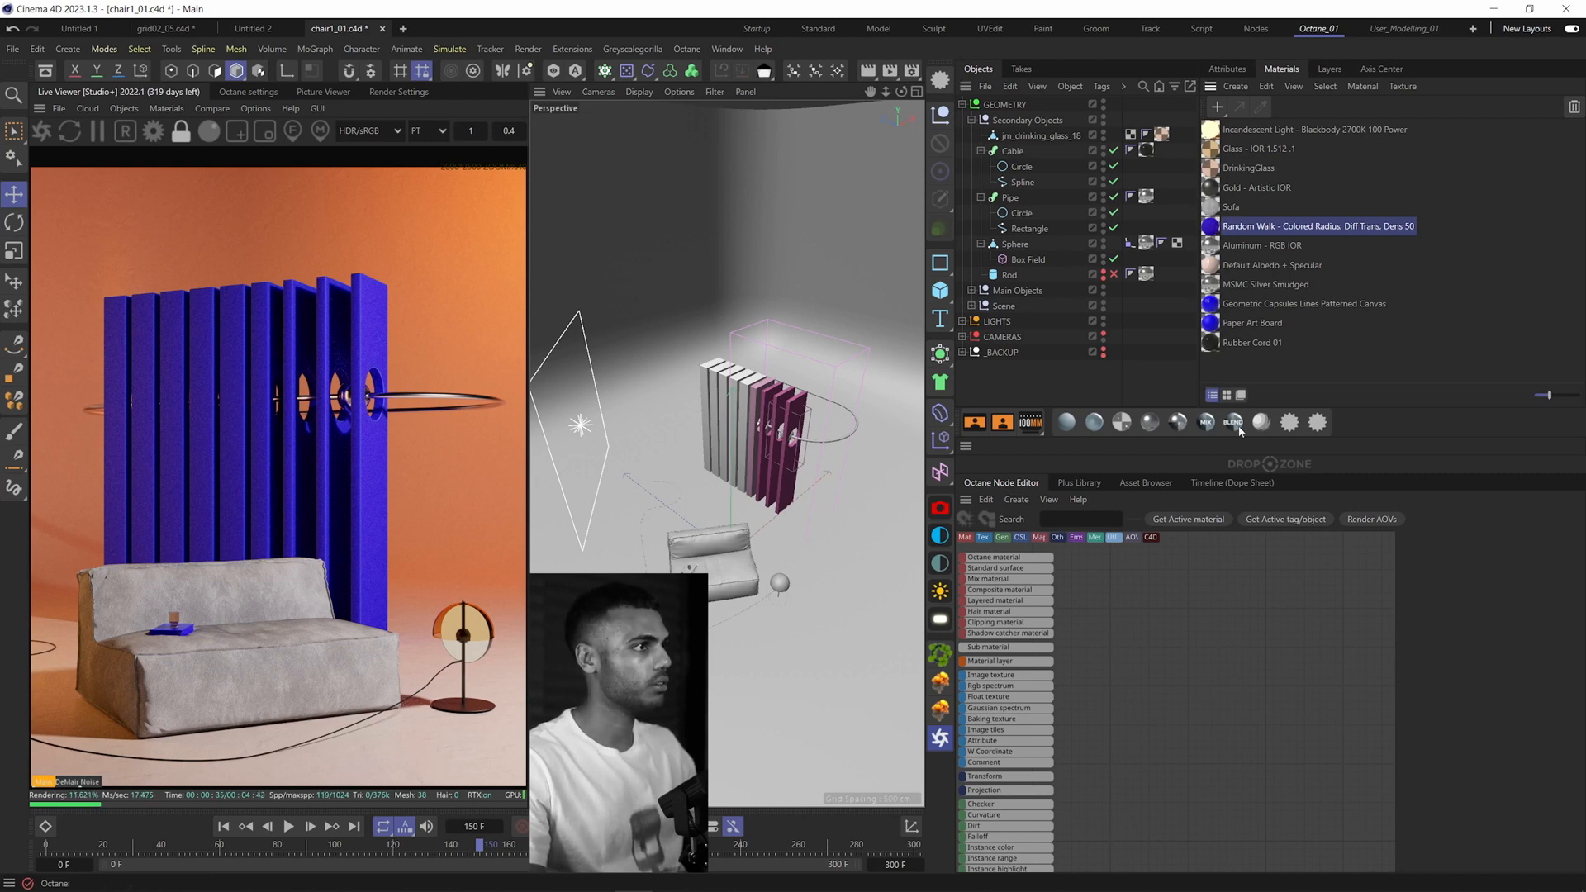
# Step: Load the Random Walk material in the Octane Node Editor, inspect its RandomWalk node, then load the Sofa material
pyautogui.click(1189, 520)
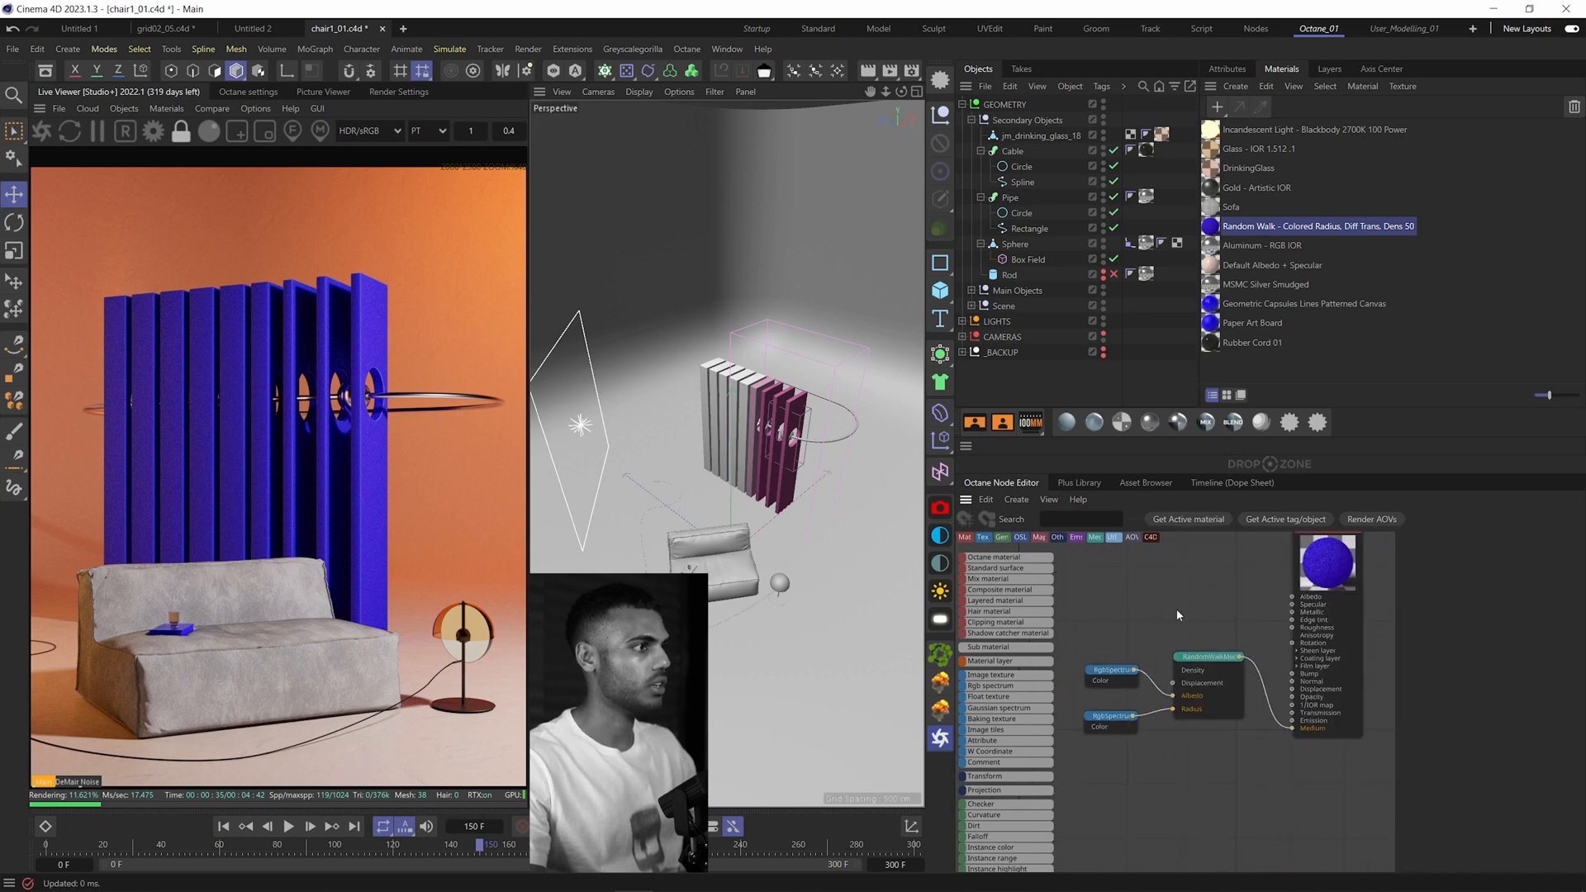
pyautogui.moveTo(1142, 613); pyautogui.dragTo(1190, 651)
pyautogui.scroll(2, 1184, 634)
pyautogui.moveTo(1229, 621)
pyautogui.mouseDown()
pyautogui.moveTo(1167, 648)
pyautogui.moveTo(1175, 756)
pyautogui.mouseUp()
pyautogui.click(1168, 697)
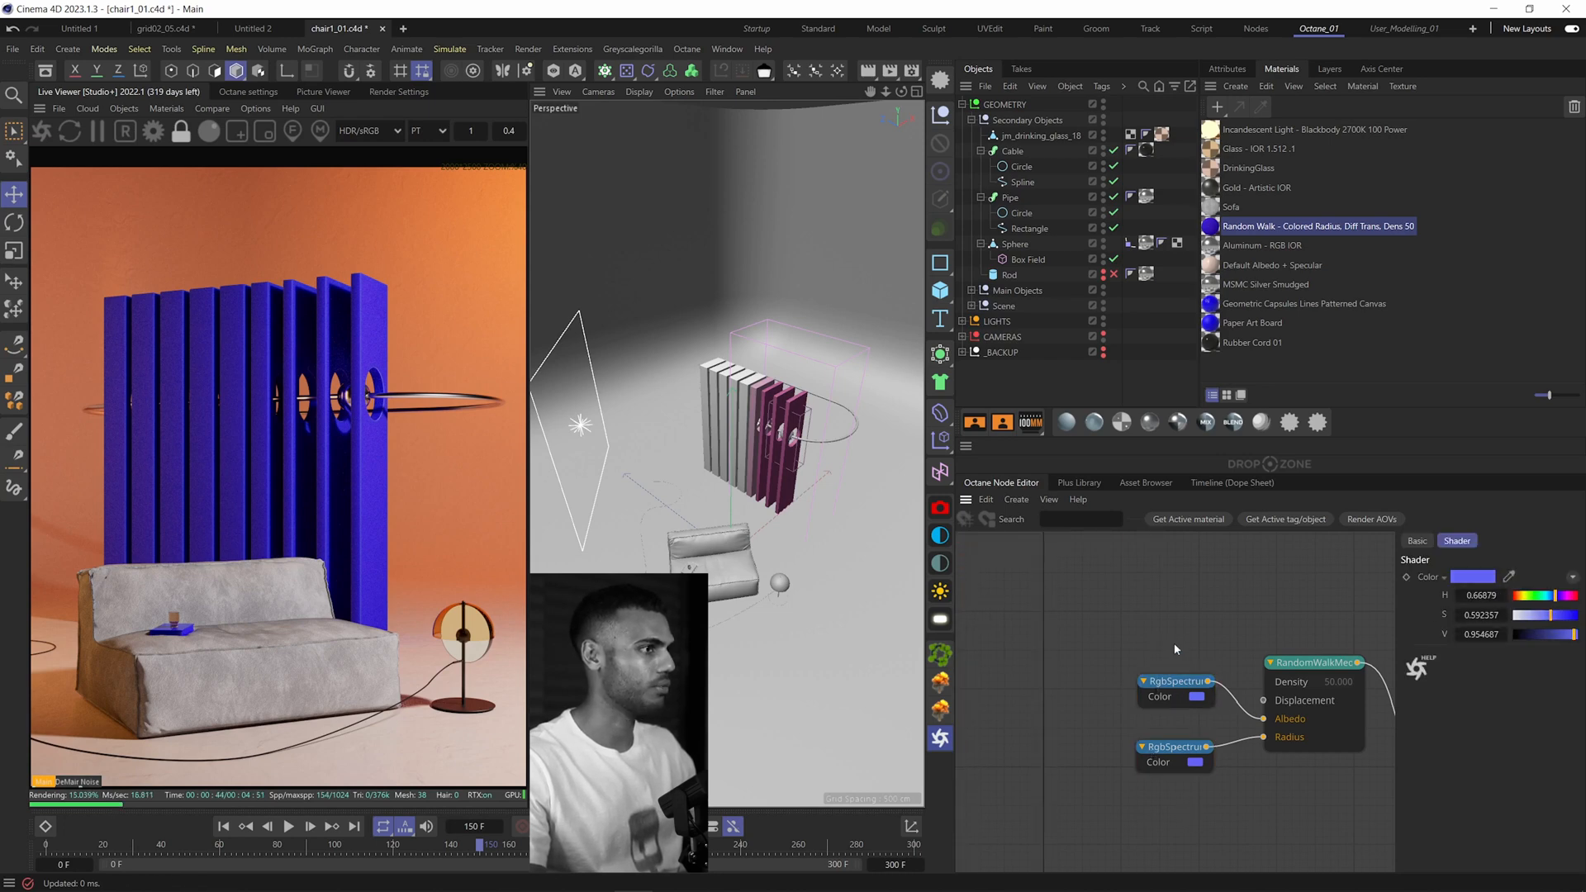
pyautogui.moveTo(1273, 623); pyautogui.dragTo(1134, 614)
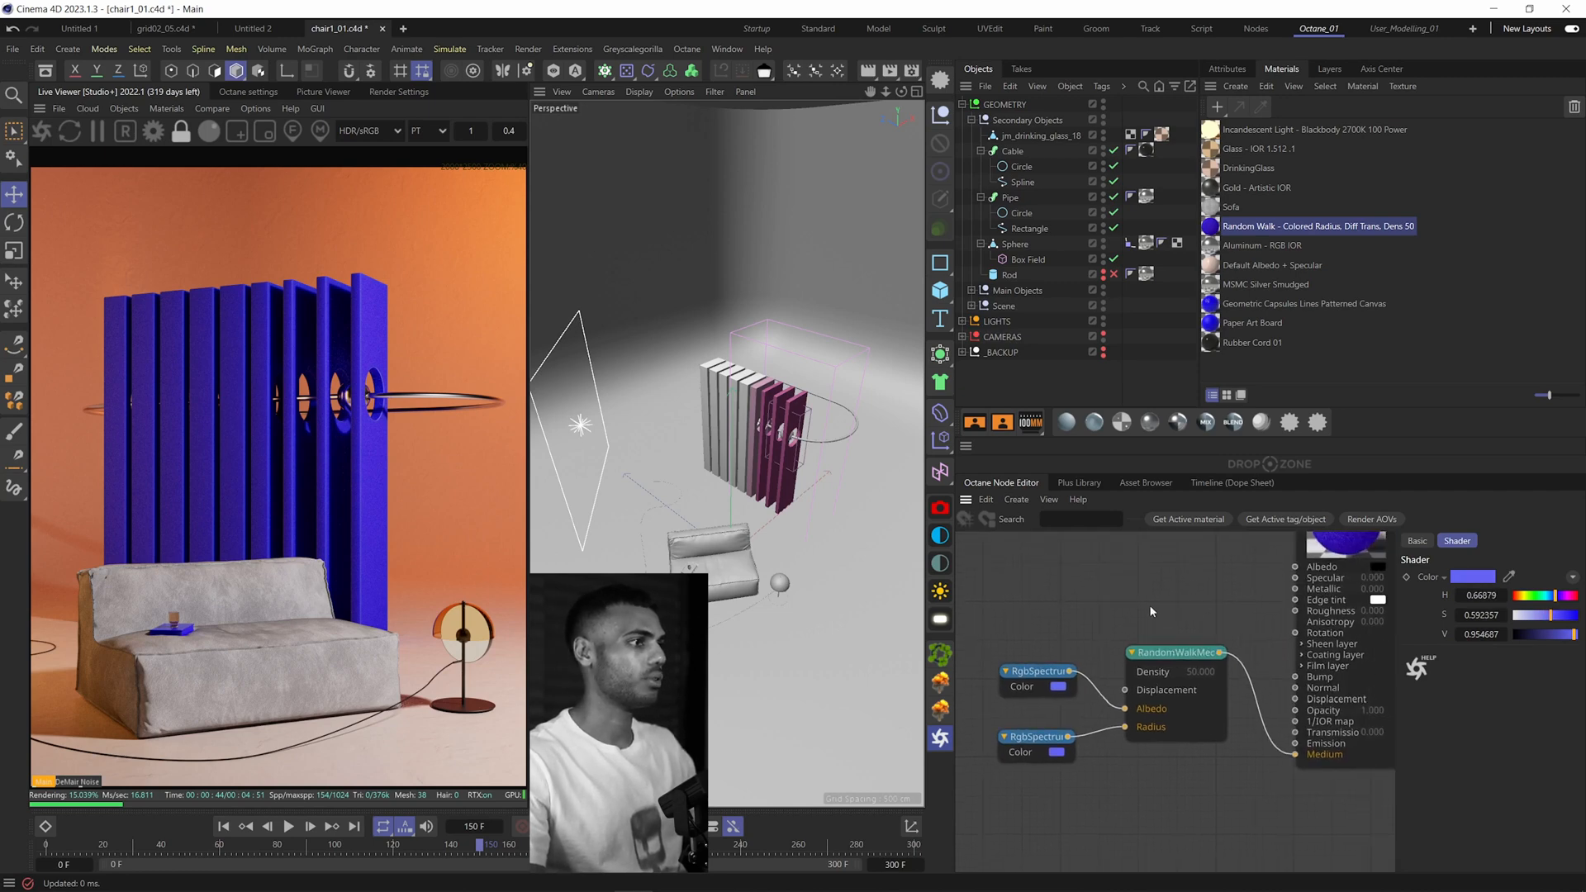
pyautogui.click(1172, 676)
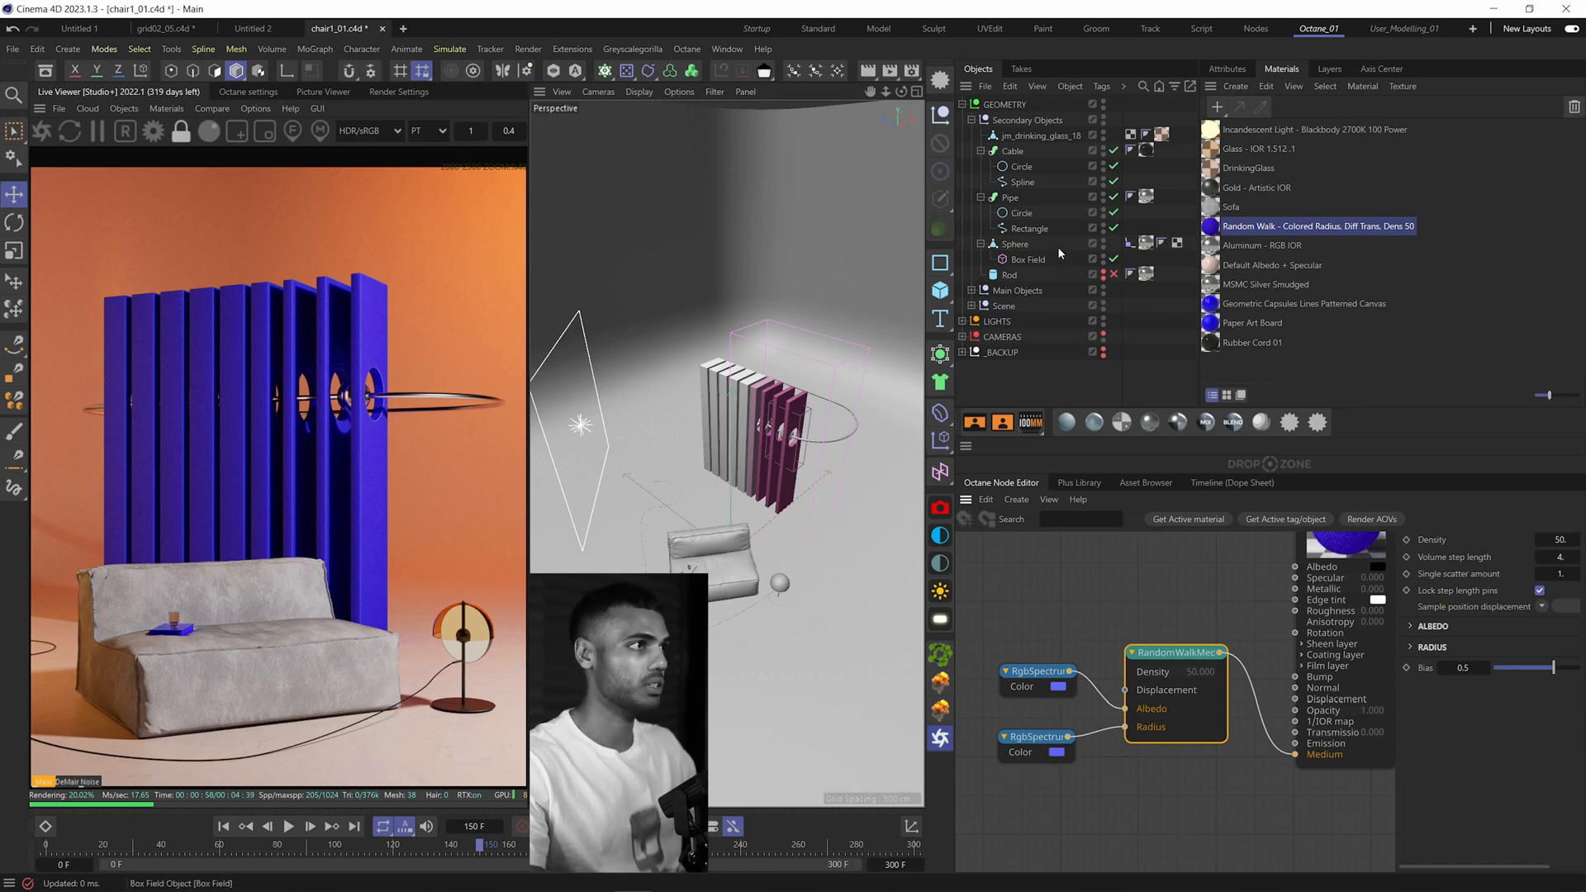
pyautogui.click(1231, 206)
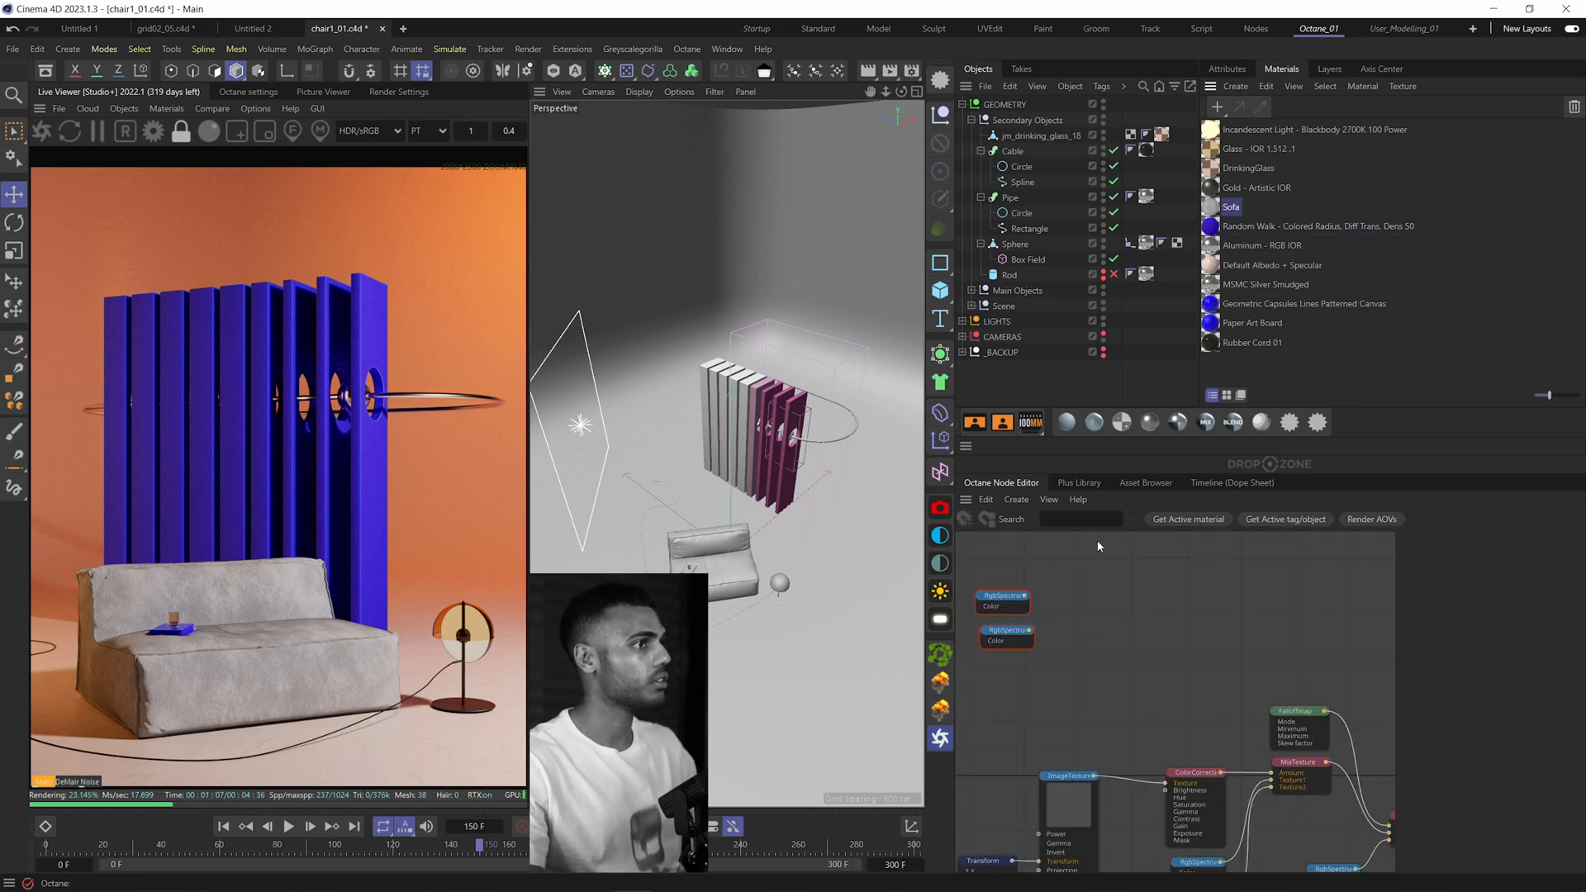
# Step: Inspect the Sofa material's Falloffmap, RgbSpectrum colours, fabric ImageTexture and ColorCorrection nodes
pyautogui.moveTo(1152, 671); pyautogui.dragTo(1197, 580, button='middle')
pyautogui.scroll(3, 1066, 599)
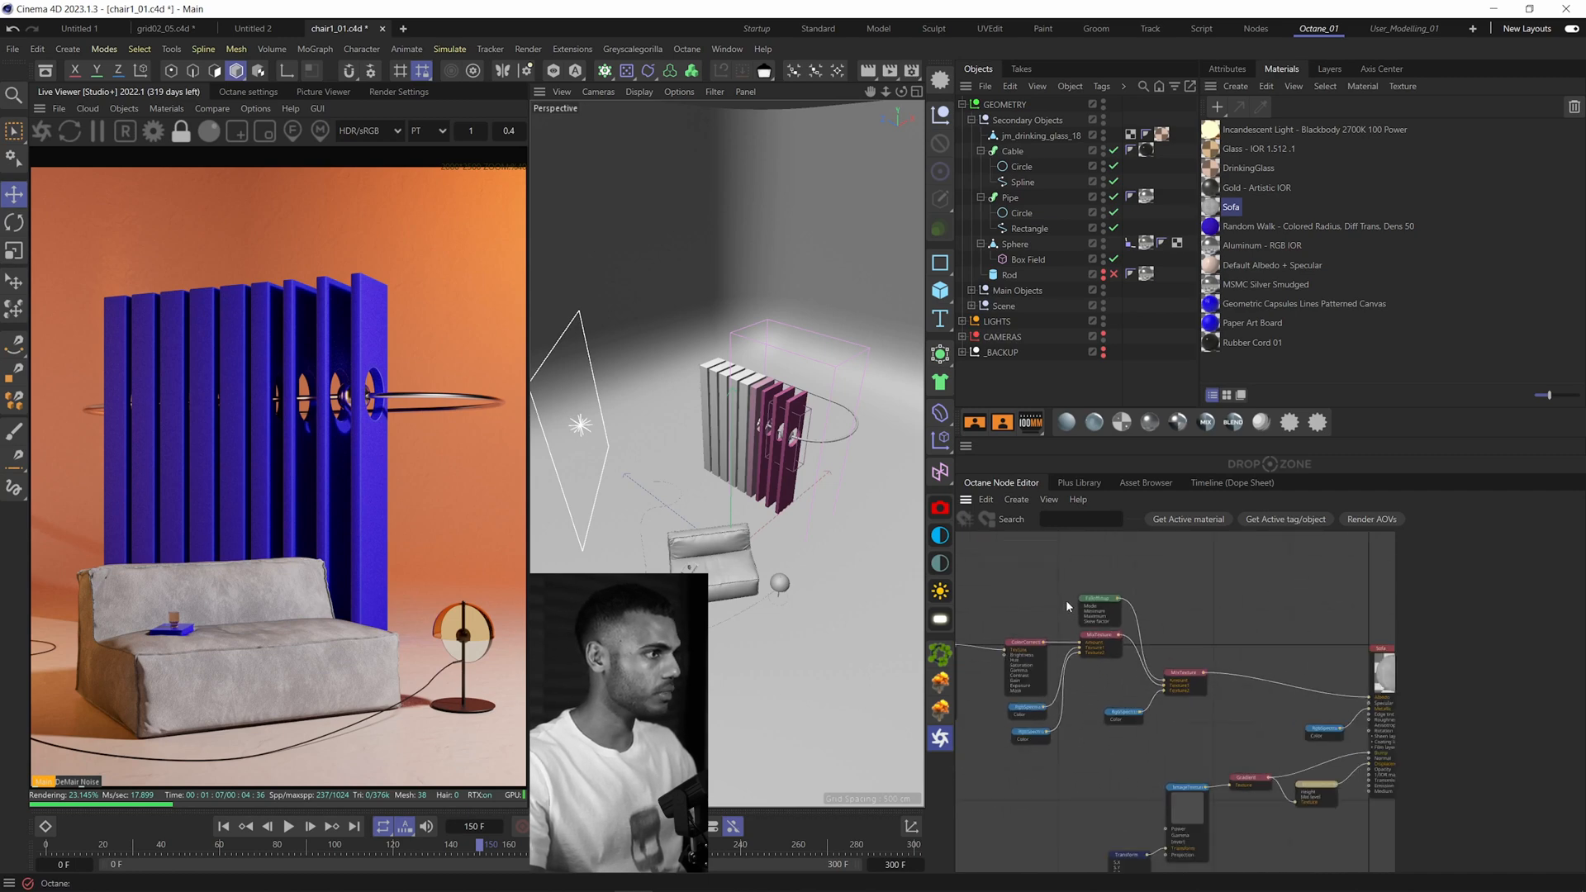
pyautogui.moveTo(1057, 612)
pyautogui.mouseDown(button='middle')
pyautogui.moveTo(1165, 662)
pyautogui.moveTo(1091, 694)
pyautogui.mouseUp(button='middle')
pyautogui.moveTo(1182, 669)
pyautogui.mouseDown(button='middle')
pyautogui.moveTo(1182, 720)
pyautogui.moveTo(1141, 672)
pyautogui.moveTo(1219, 645)
pyautogui.mouseUp(button='middle')
pyautogui.click(1216, 571)
pyautogui.click(1093, 718)
pyautogui.click(1090, 672)
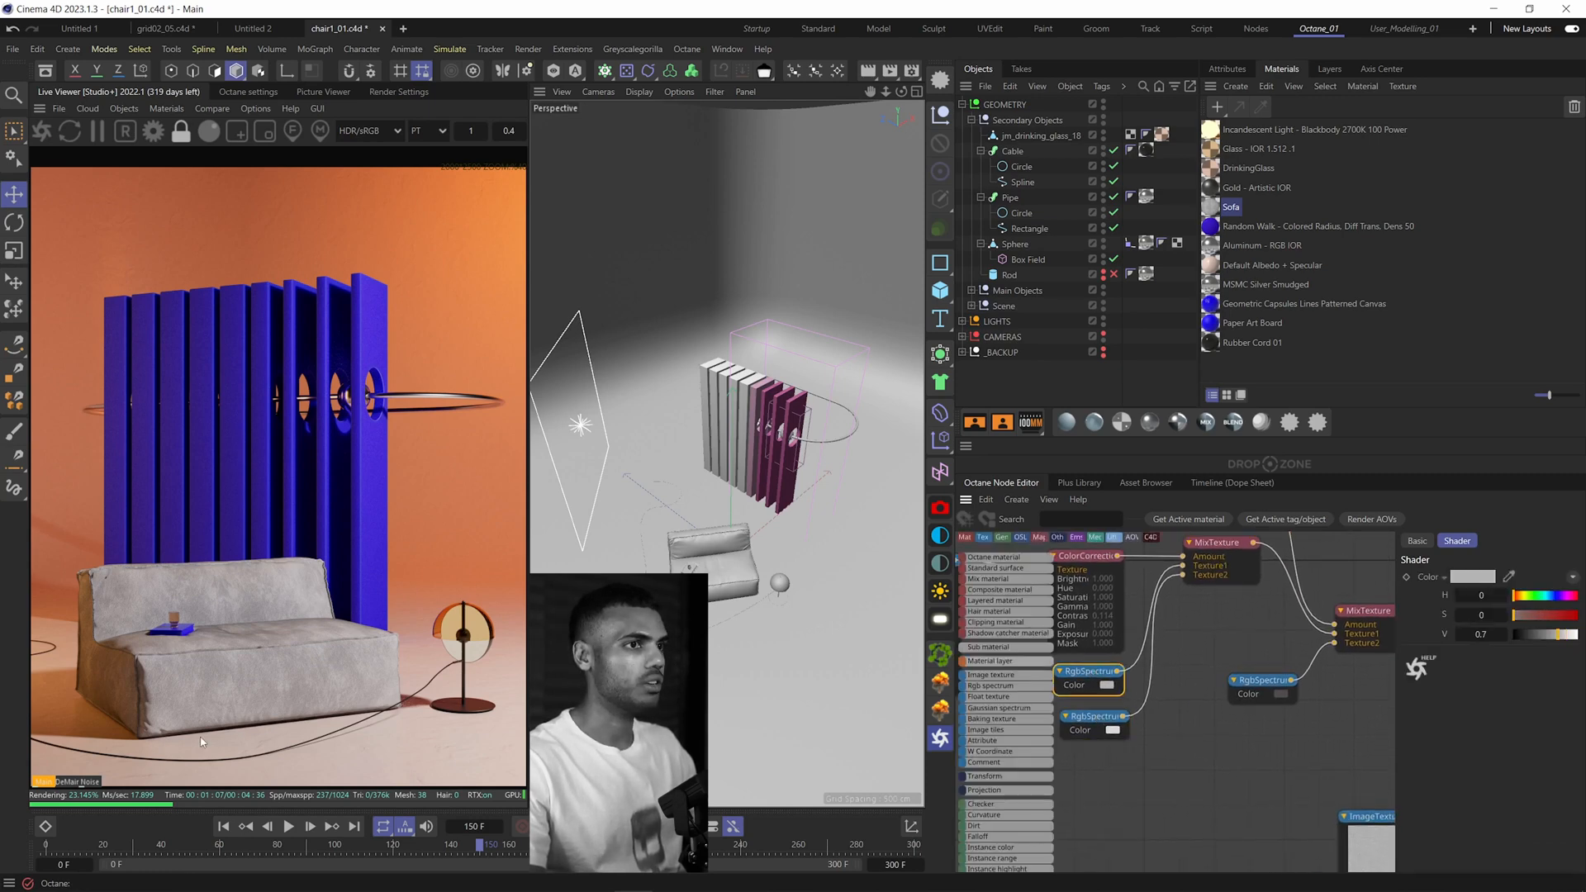
pyautogui.moveTo(1029, 744); pyautogui.dragTo(1284, 752, button='middle')
pyautogui.click(1182, 616)
pyautogui.scroll(2, 1181, 617)
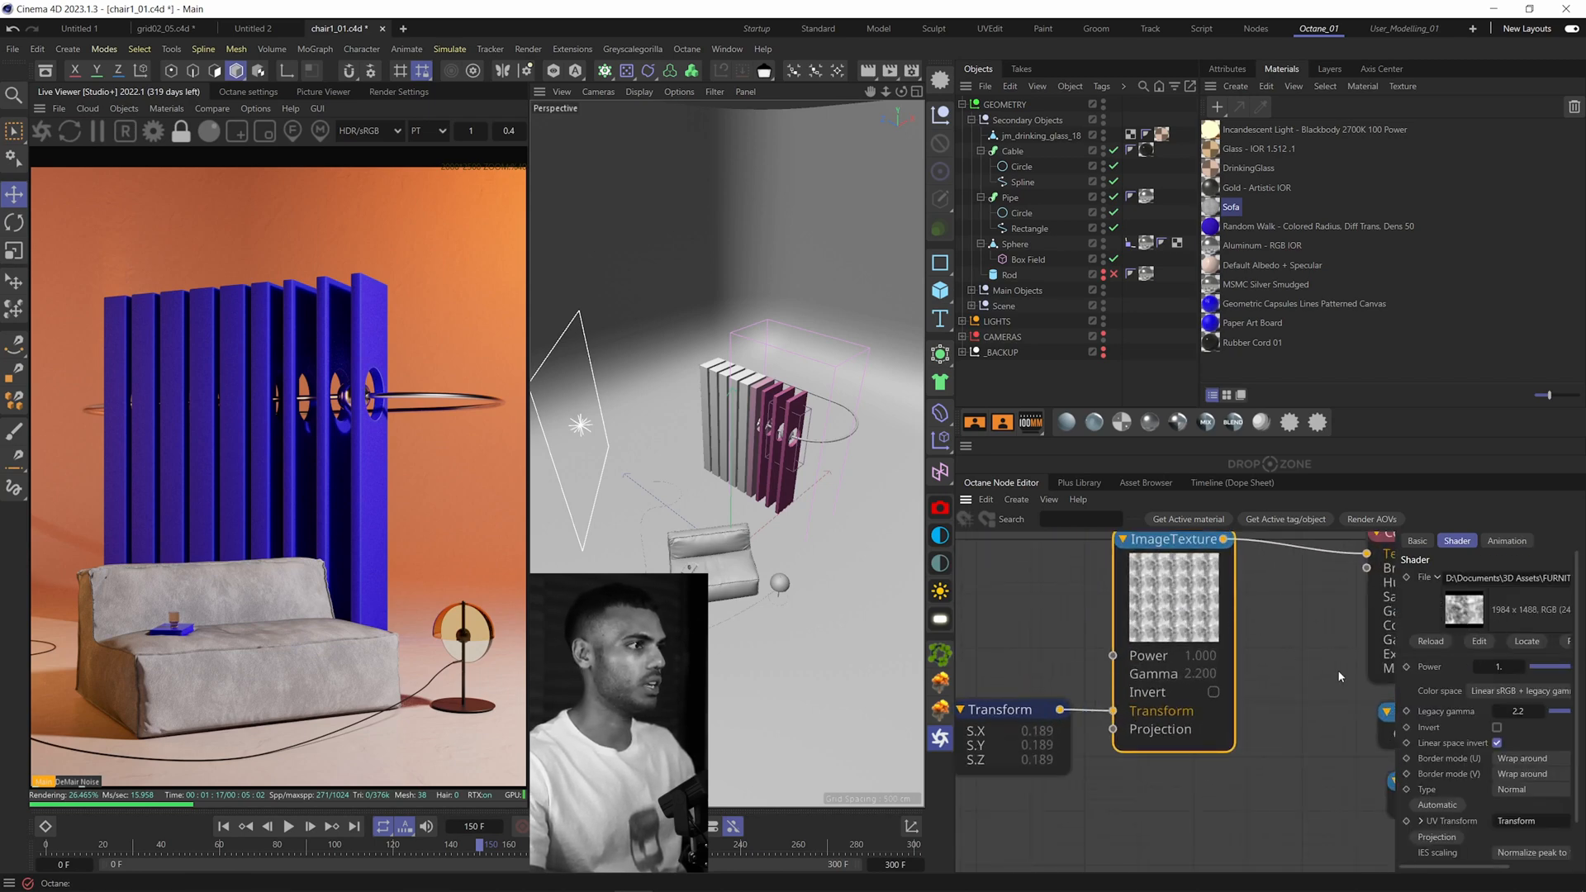
pyautogui.moveTo(1280, 617); pyautogui.dragTo(1112, 662, button='middle')
pyautogui.click(1172, 657)
# Step: Inspect the MixTexture nodes and Falloffmap settings, then bring up the Octane render settings
pyautogui.moveTo(1281, 645); pyautogui.dragTo(1111, 638, button='middle')
pyautogui.click(1187, 618)
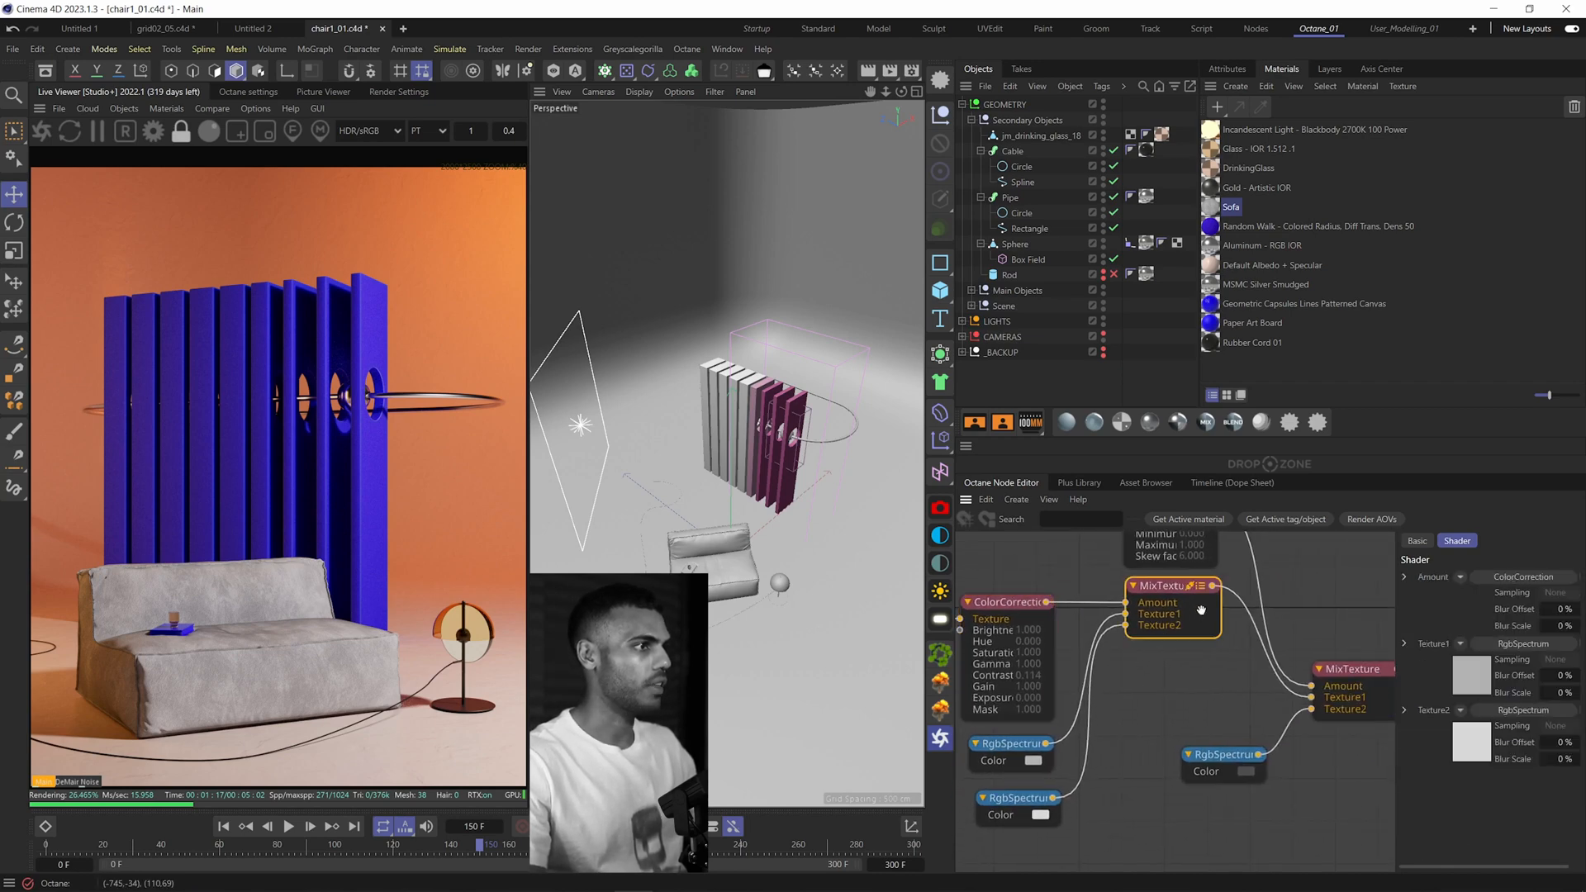
pyautogui.moveTo(1190, 695); pyautogui.dragTo(1234, 665, button='middle')
pyautogui.moveTo(998, 707); pyautogui.dragTo(1116, 818)
pyautogui.moveTo(1234, 677); pyautogui.dragTo(1301, 769, button='middle')
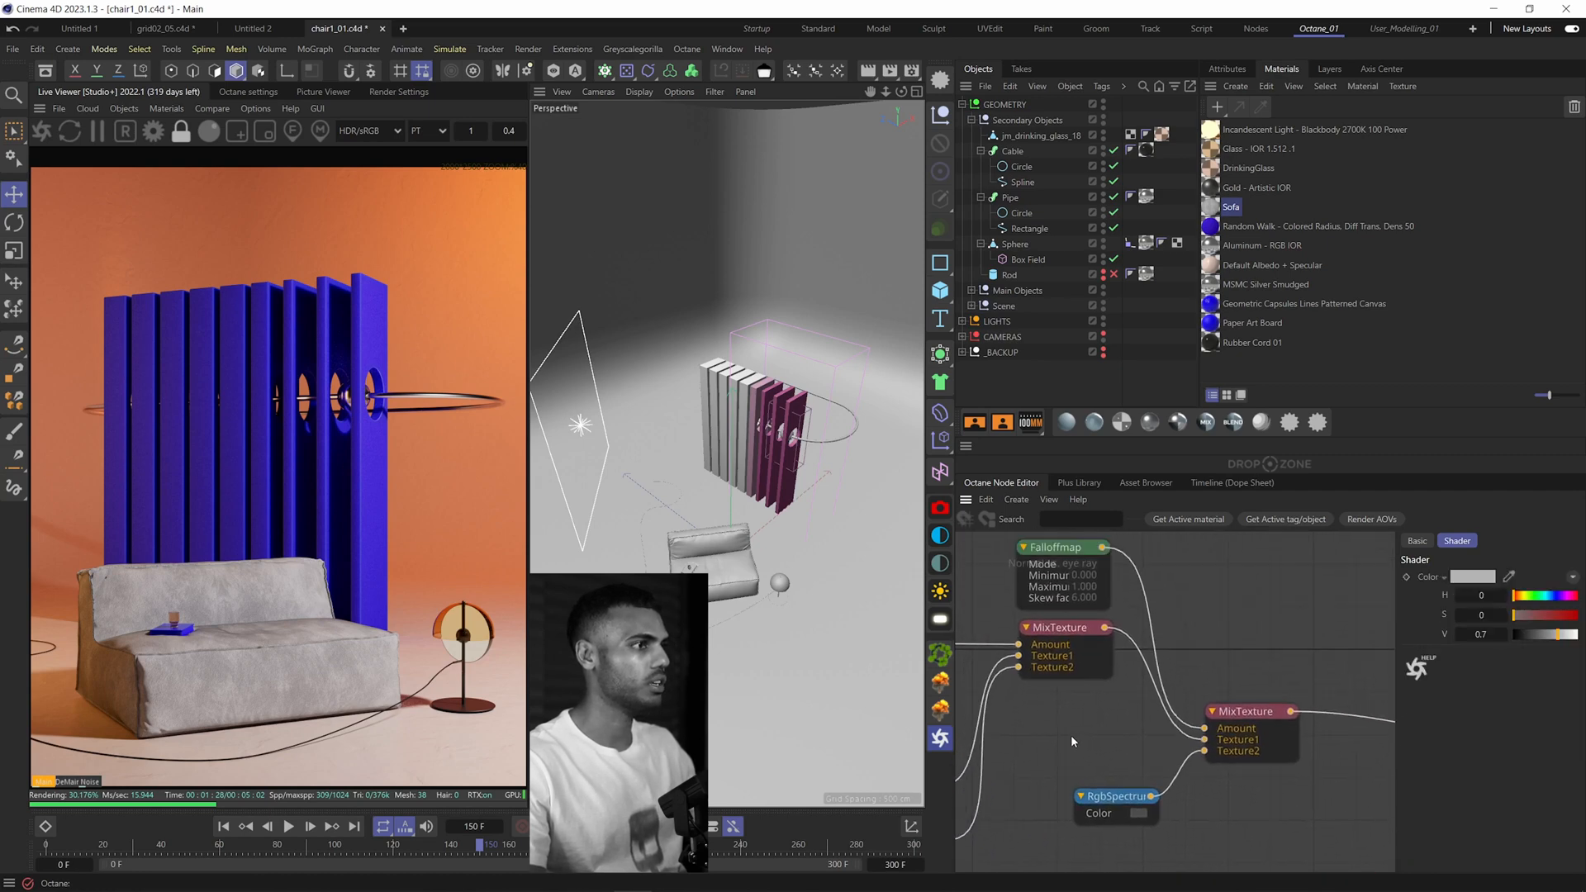
pyautogui.click(1061, 635)
pyautogui.click(1247, 715)
pyautogui.keyDown('shift'); pyautogui.click(1059, 550); pyautogui.keyUp('shift')
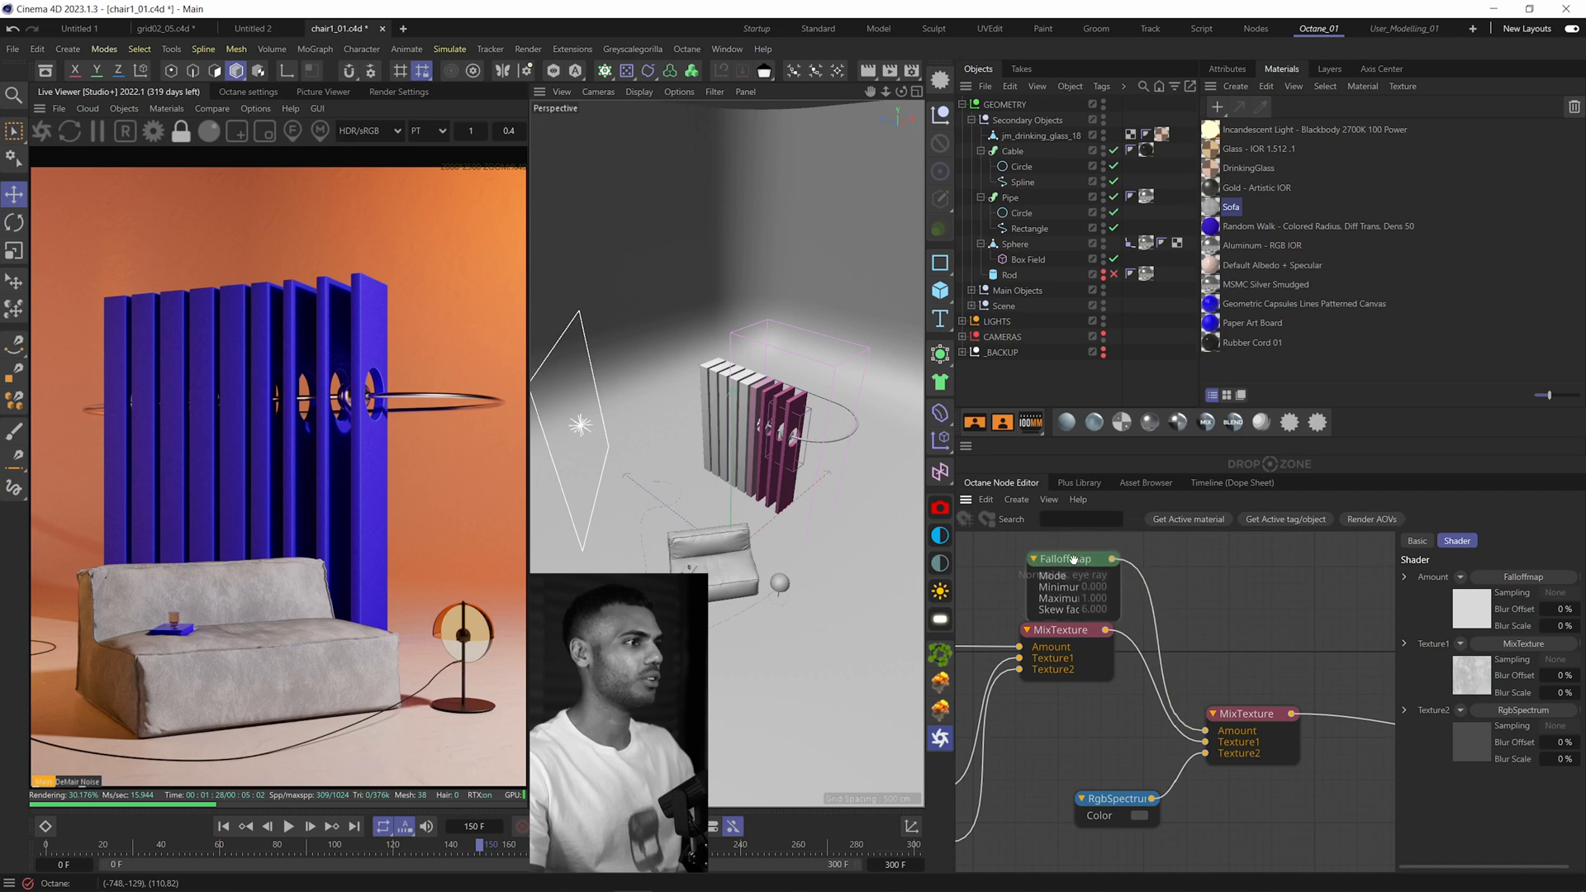
pyautogui.click(1064, 551)
pyautogui.click(969, 521)
pyautogui.scroll(-3, 1196, 637)
pyautogui.click(238, 94)
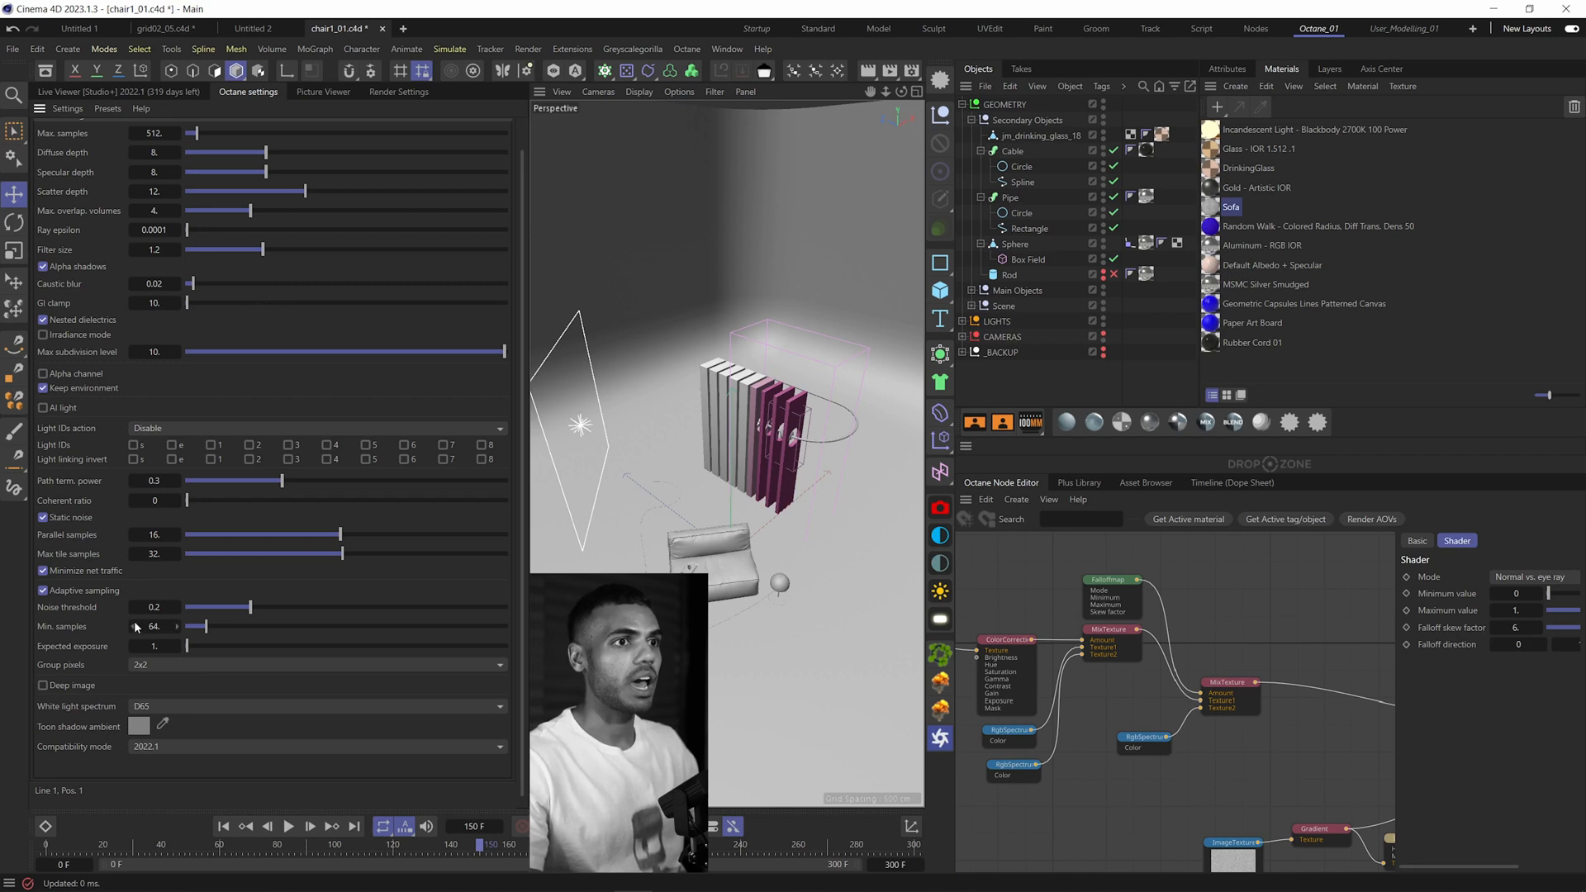
# Step: Enable Adaptive sampling, then review the Octane Camera tag's Camera Imager and Spectral AI Denoiser settings
pyautogui.click(43, 591)
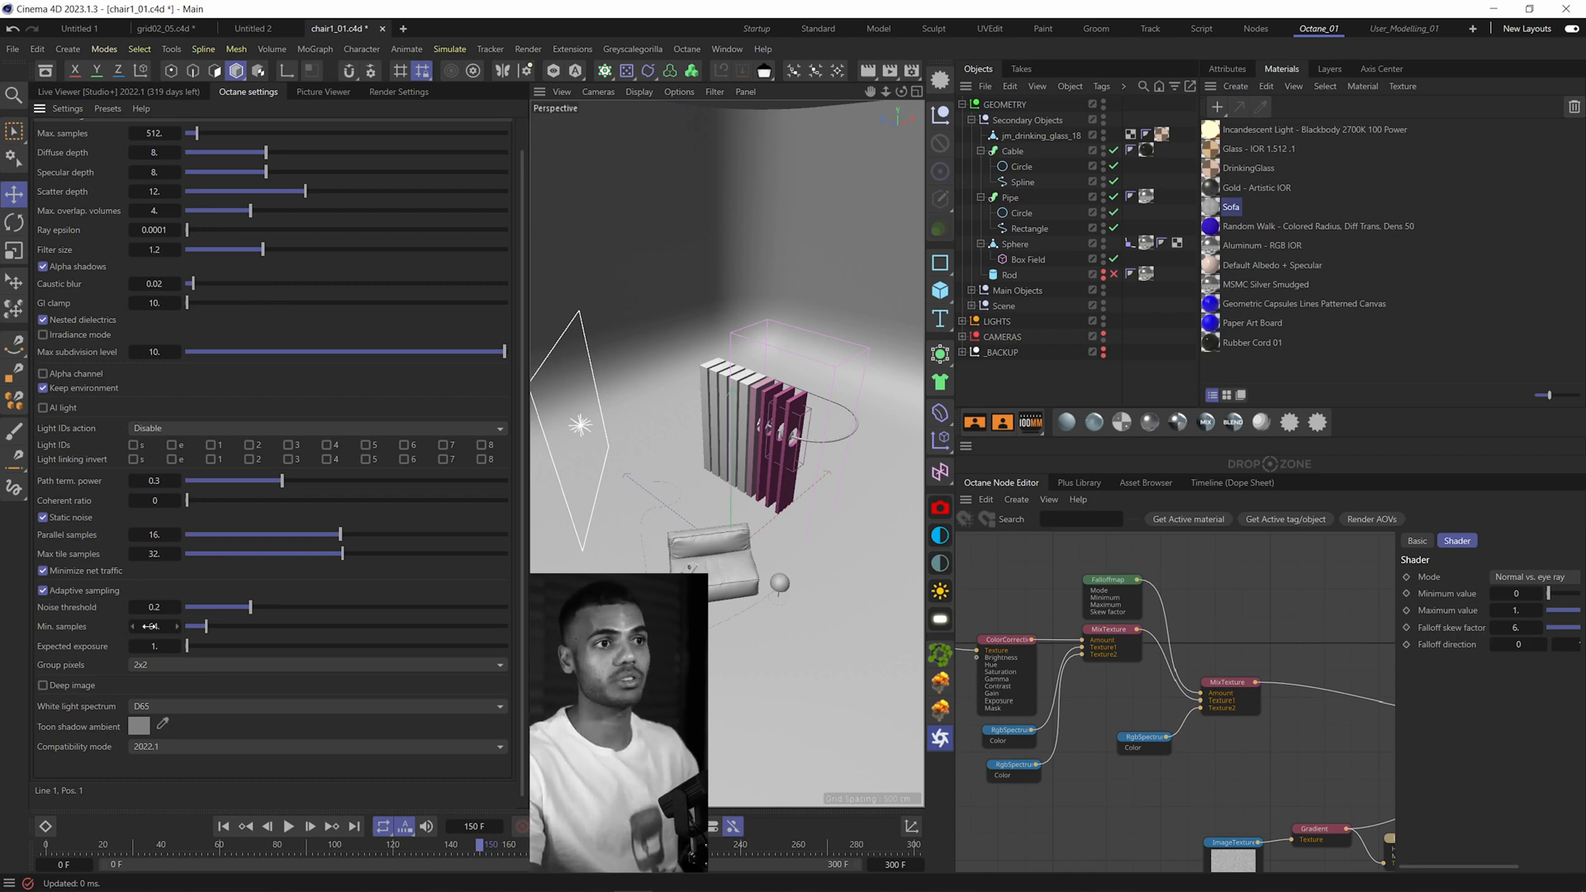
pyautogui.click(974, 104)
pyautogui.click(974, 134)
pyautogui.click(1228, 70)
pyautogui.click(1266, 126)
pyautogui.click(1324, 126)
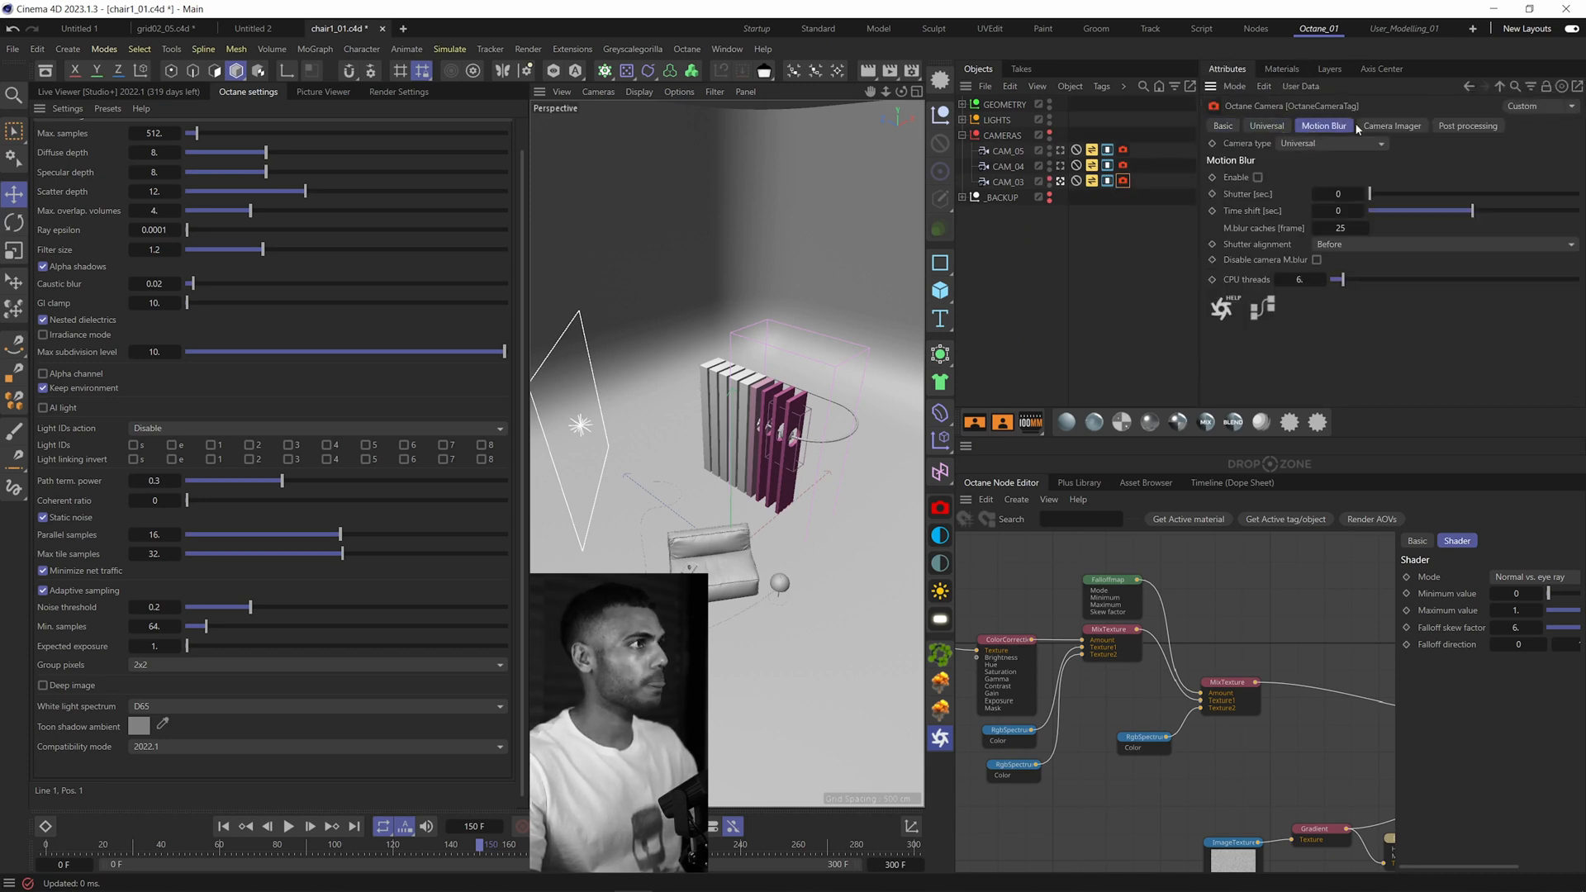
pyautogui.click(1388, 128)
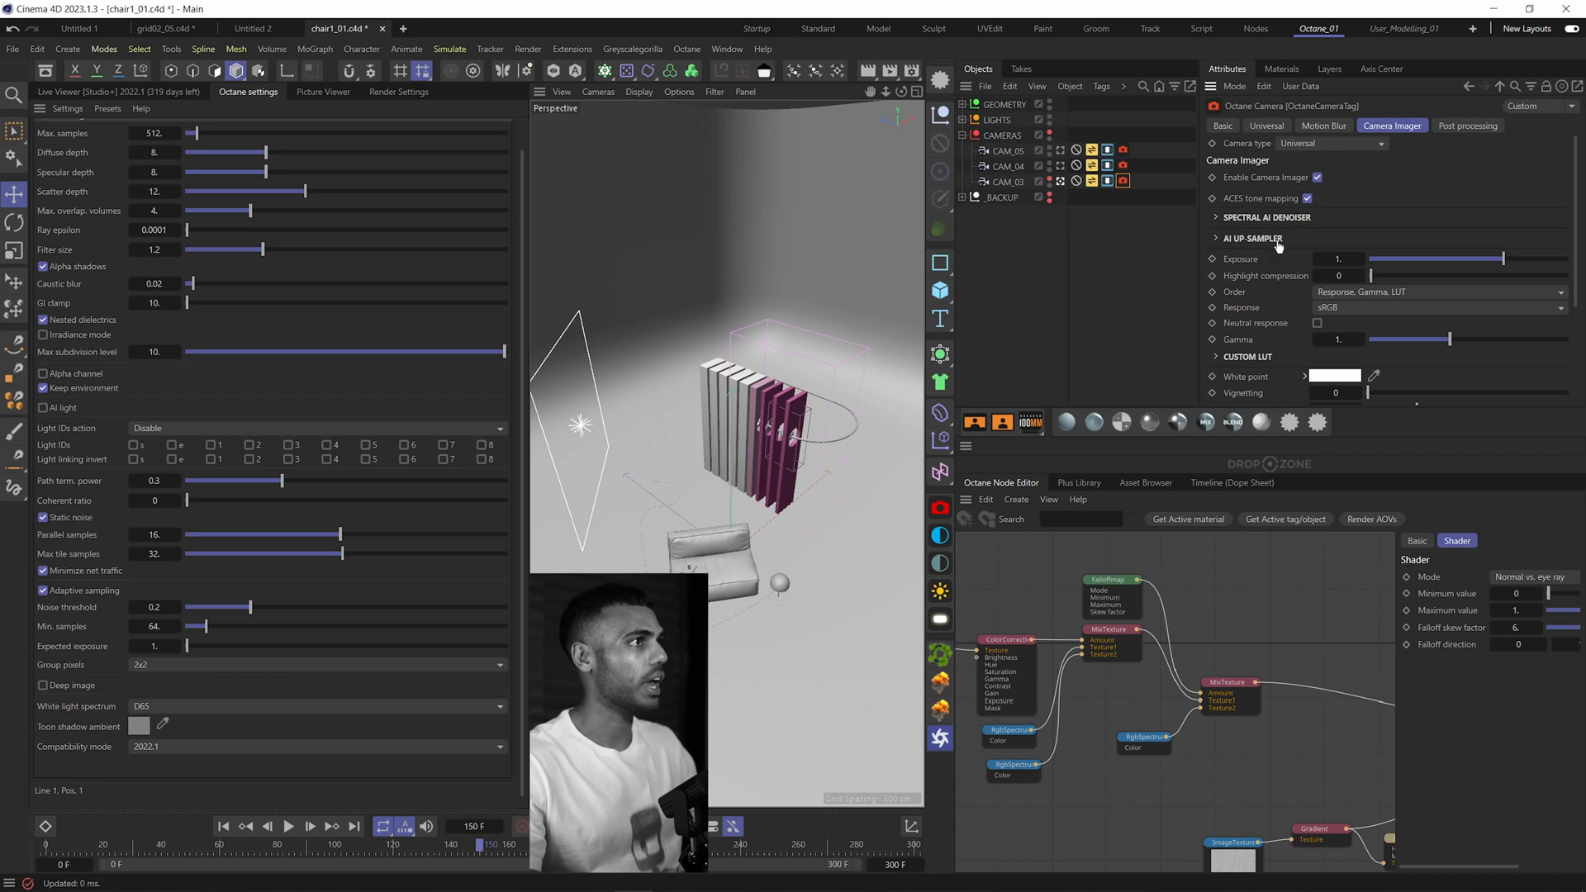
pyautogui.click(1272, 217)
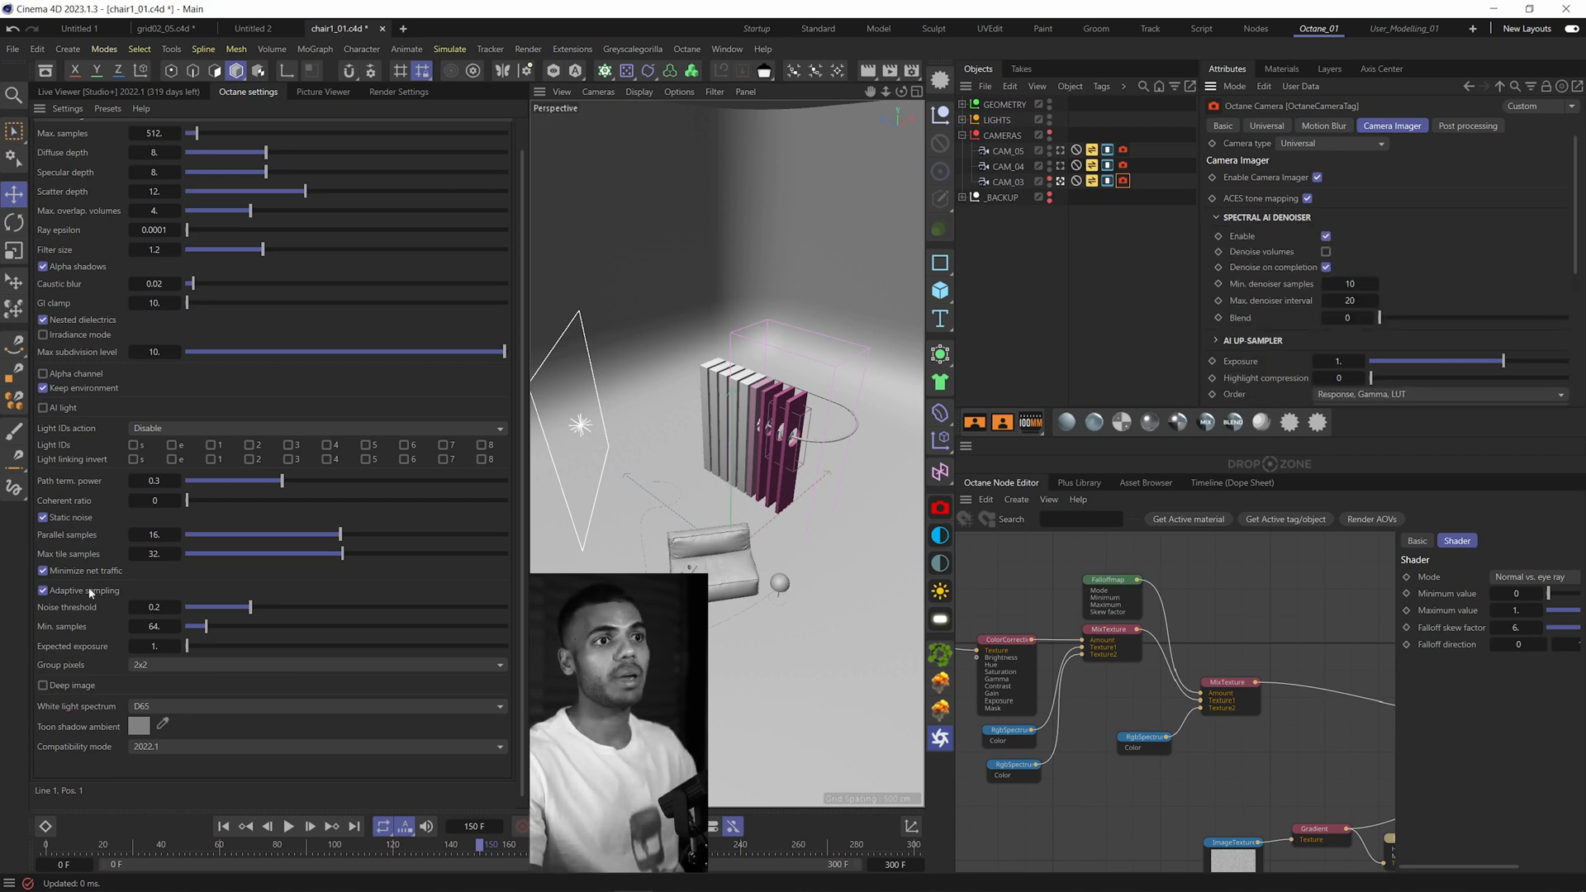
# Step: Check the Render Settings output resolution, then launch Flowframes over the live render
pyautogui.click(57, 93)
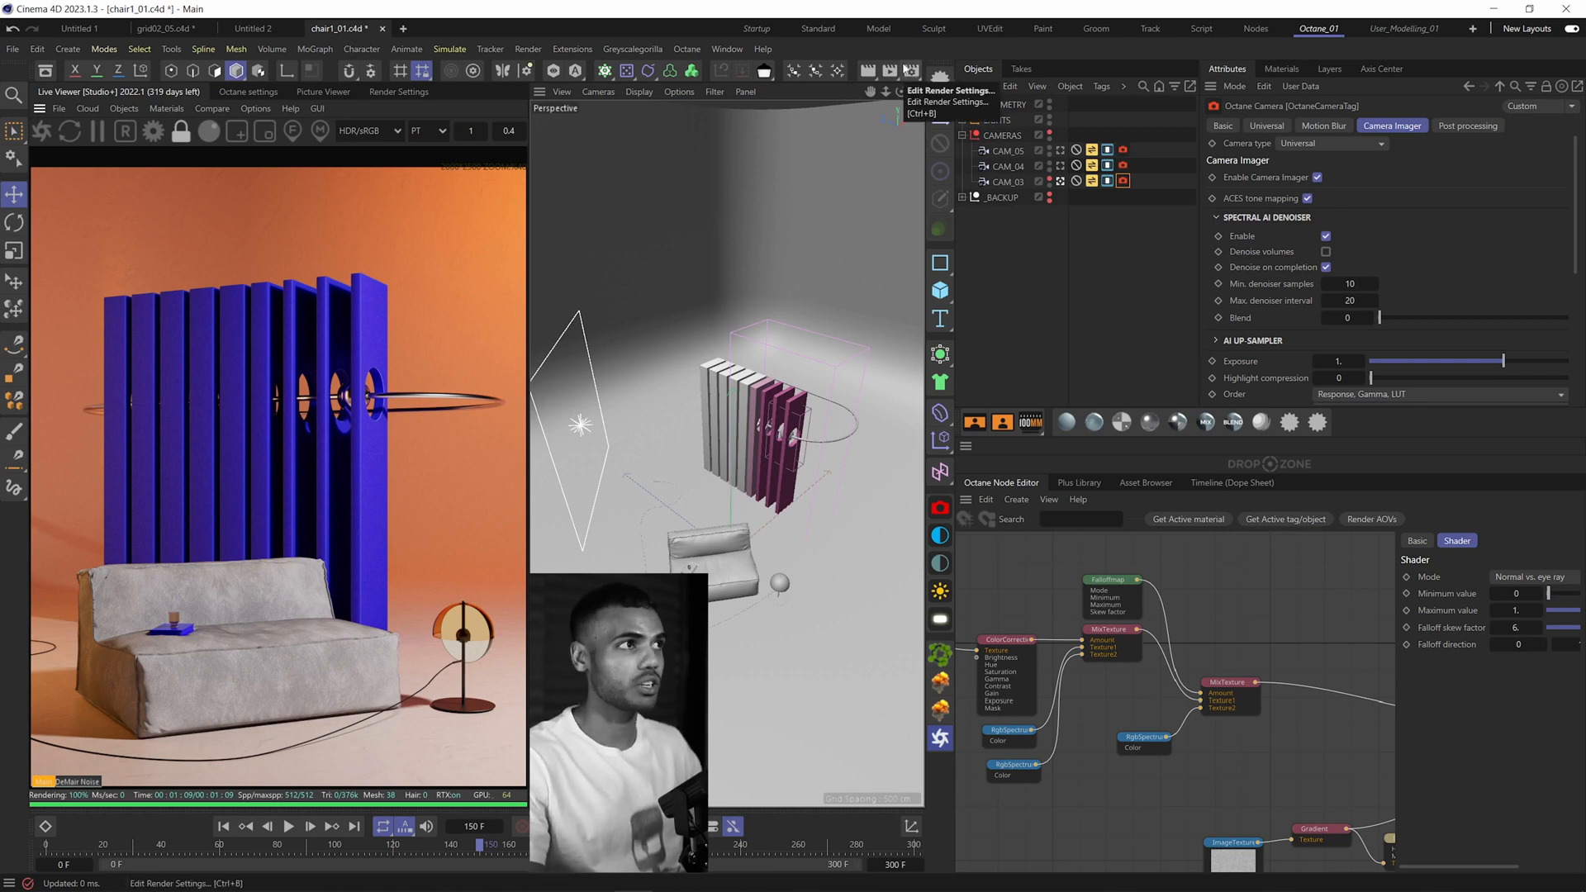
pyautogui.click(911, 72)
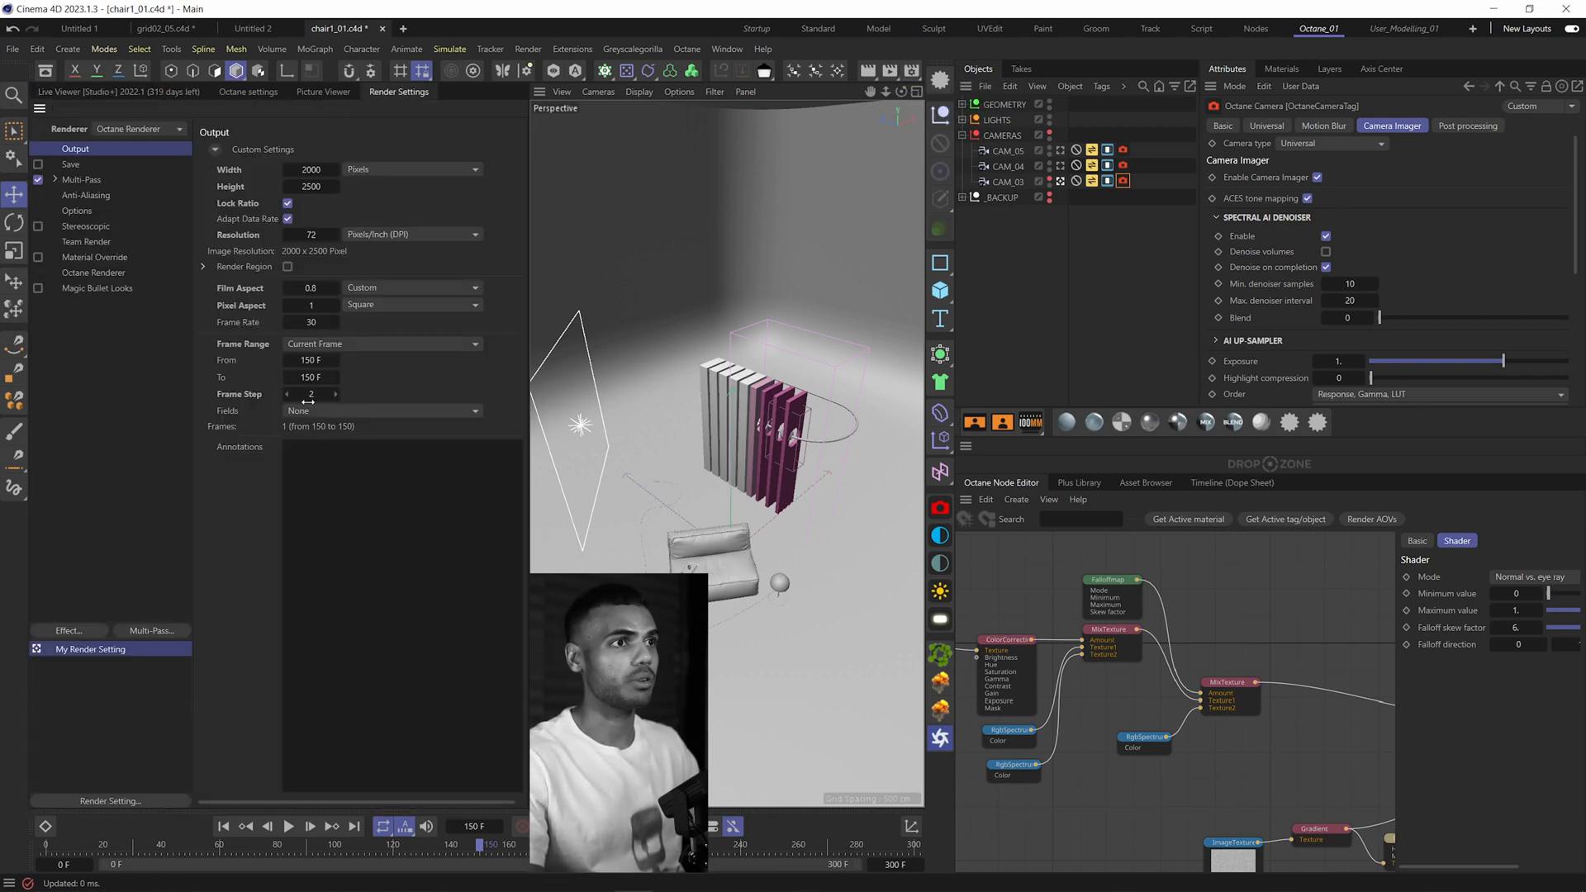
pyautogui.click(148, 93)
pyautogui.click(824, 712)
pyautogui.moveTo(756, 262); pyautogui.dragTo(730, 221)
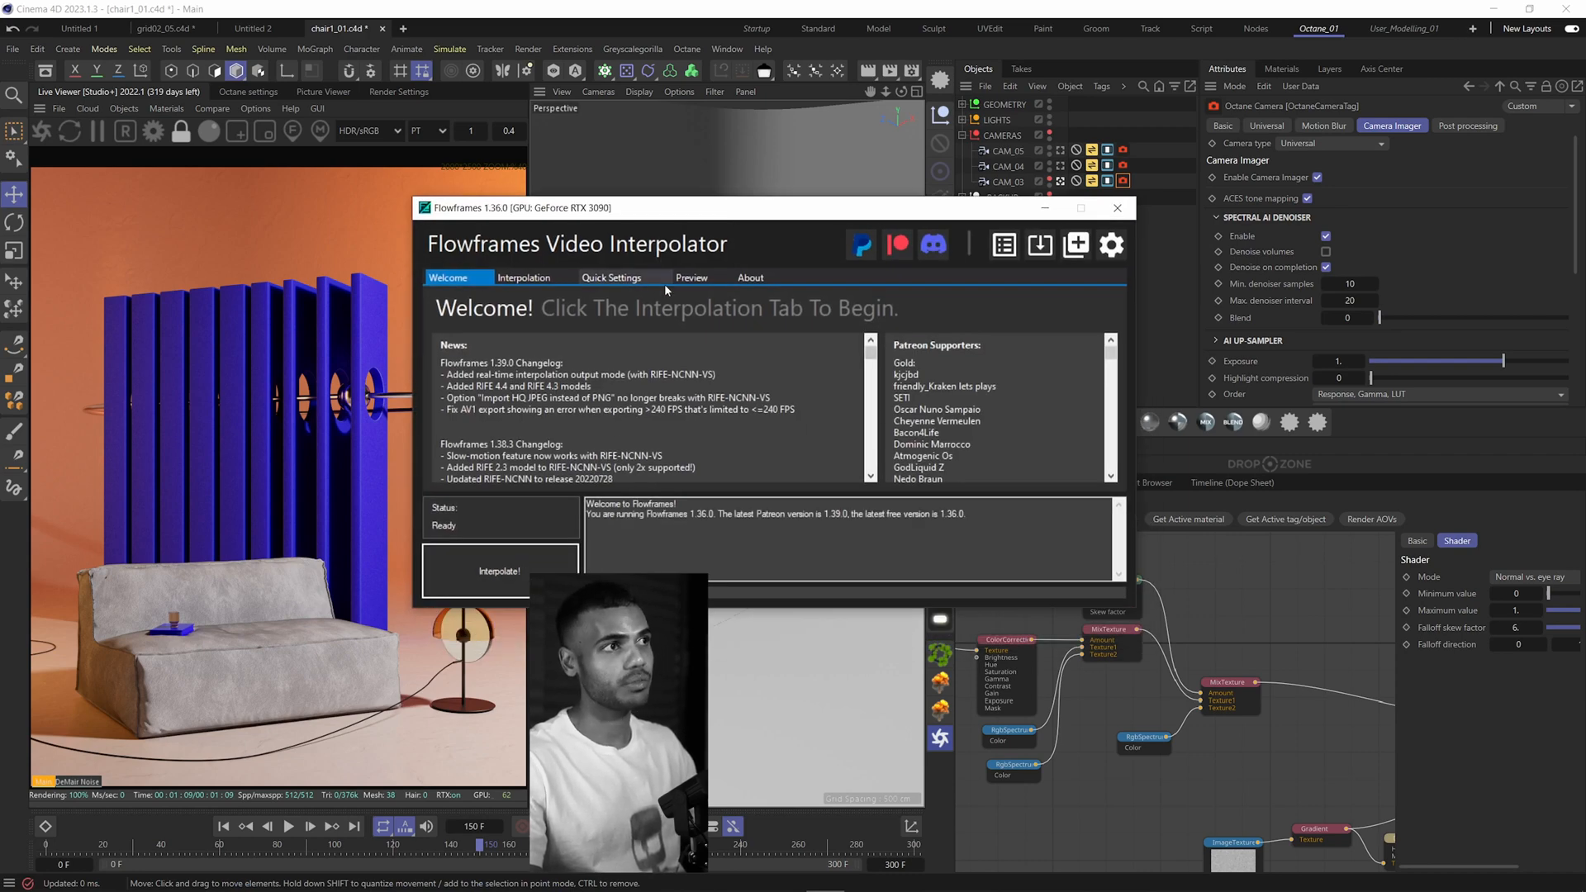
# Step: Review the RIFE interpolation options in Flowframes, minimise it, and return to Cinema 4D's render output settings
pyautogui.click(523, 277)
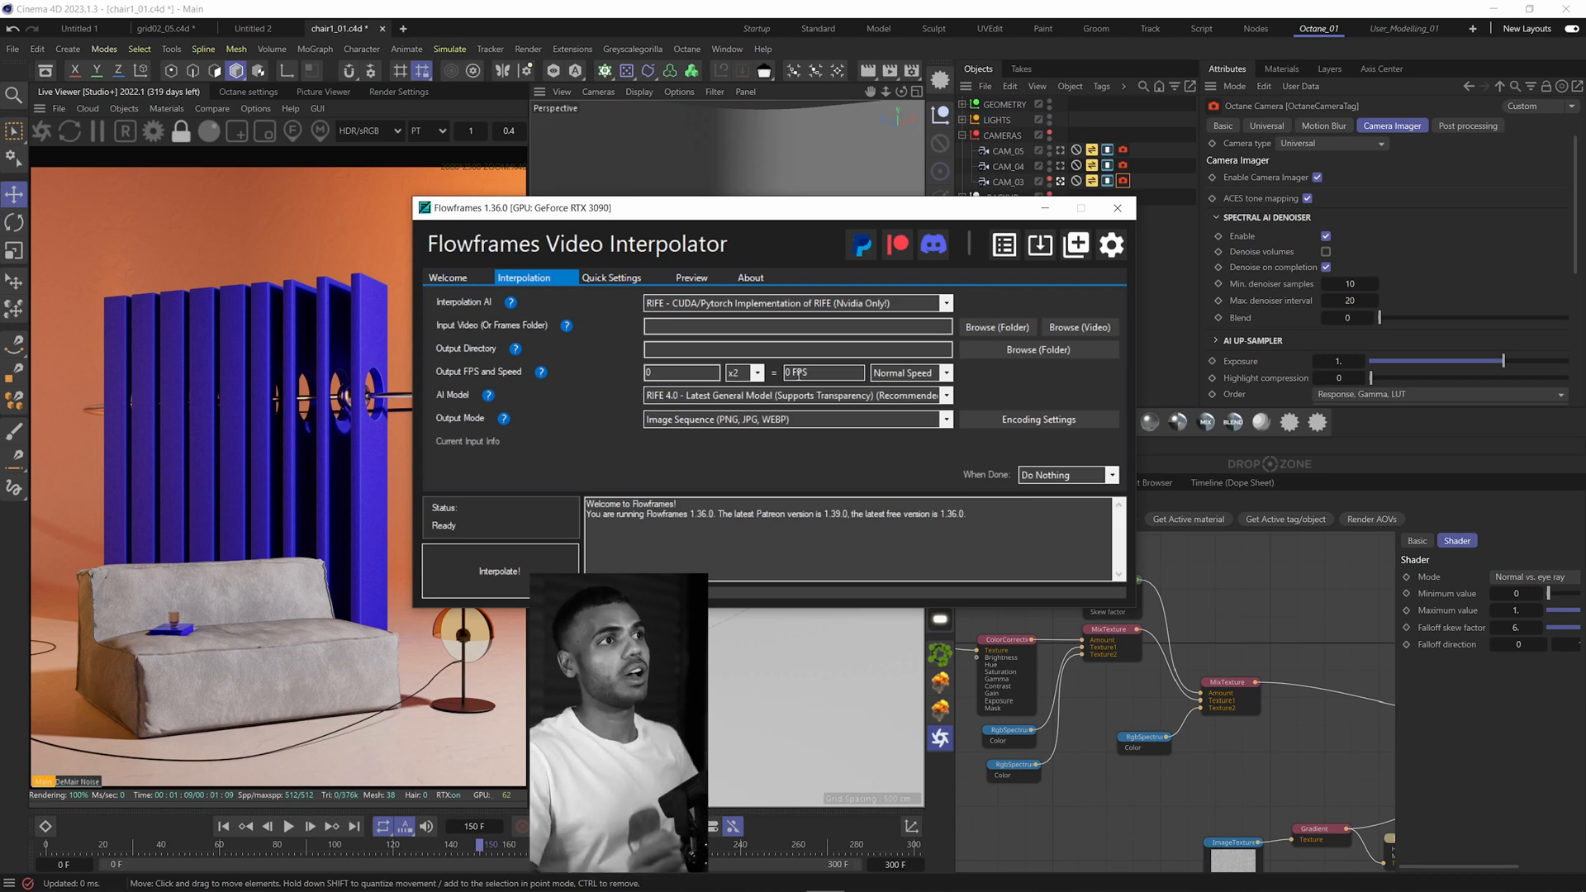
pyautogui.click(1042, 206)
pyautogui.click(398, 91)
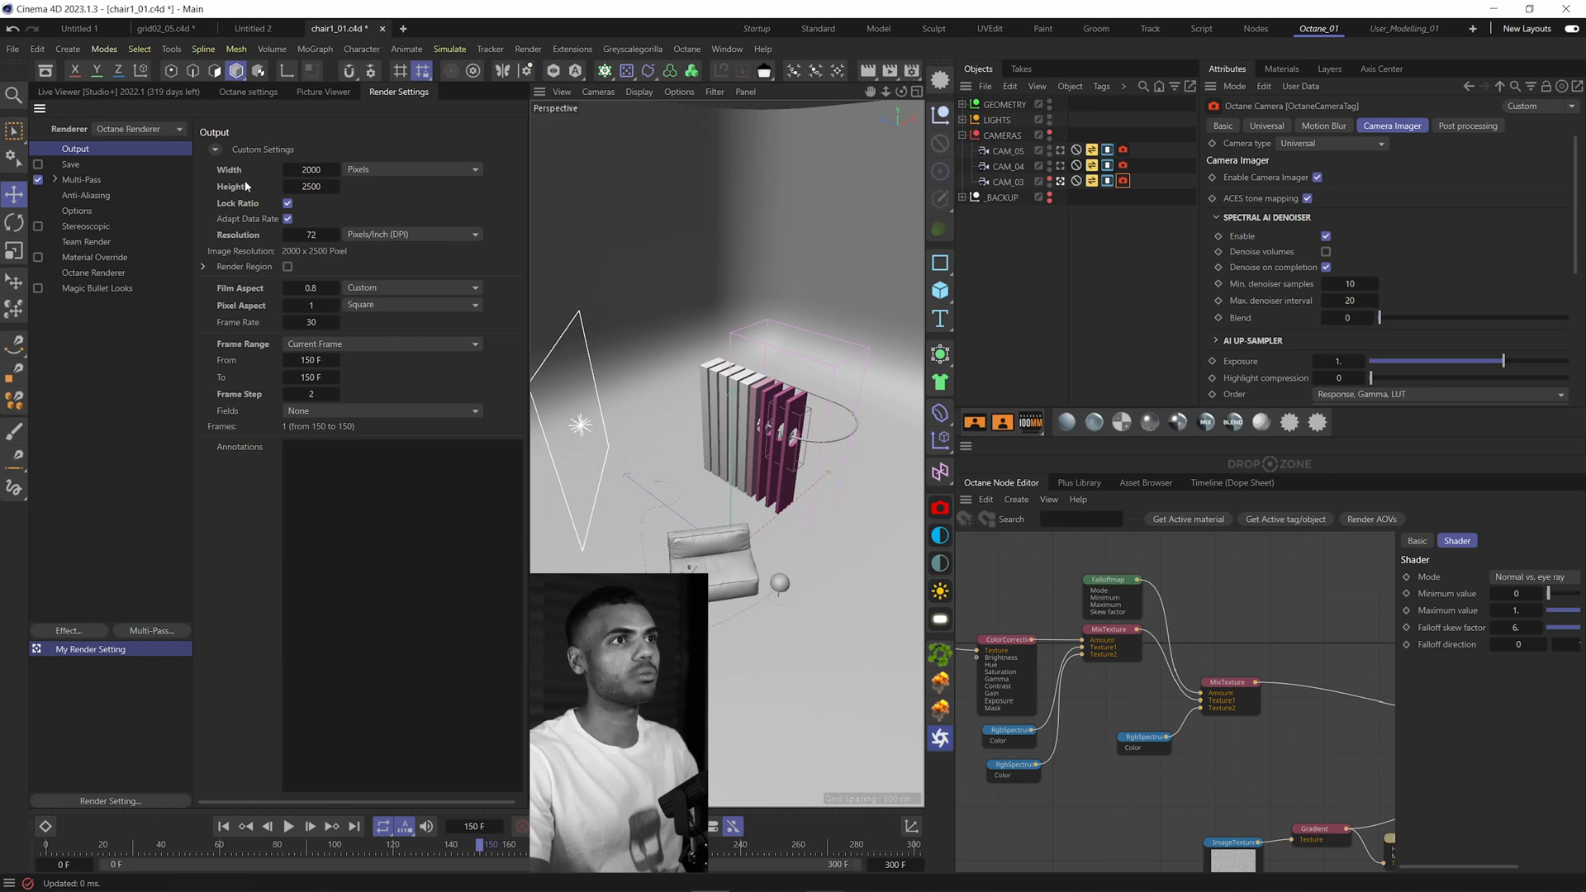
pyautogui.moveTo(311, 186)
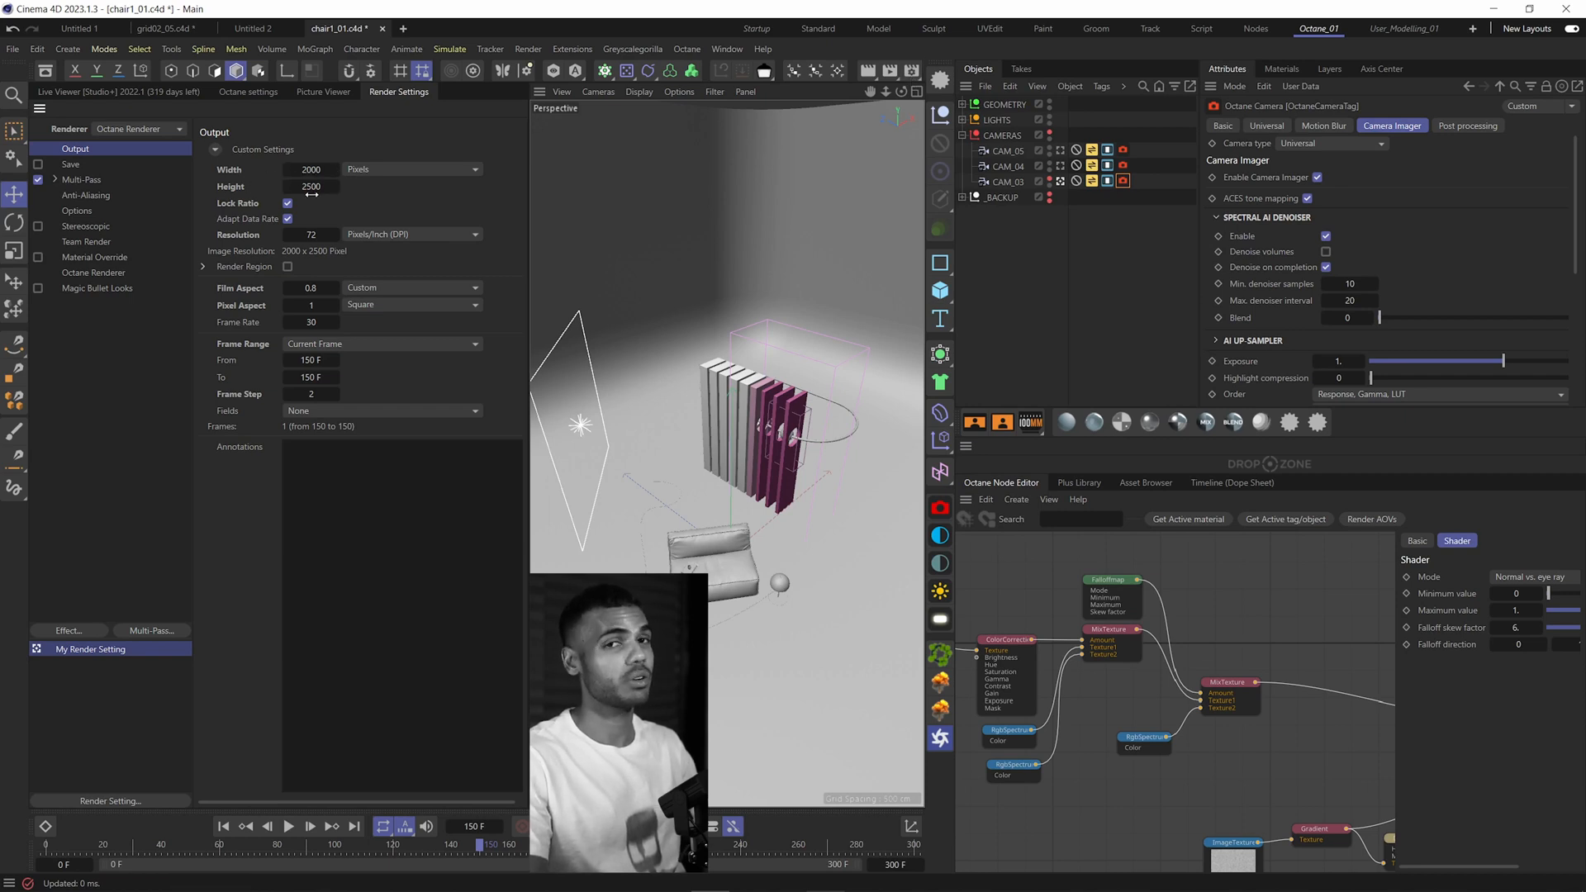
# Step: Switch back to the Live Viewer showing the Octane render of the sofa scene
pyautogui.click(165, 91)
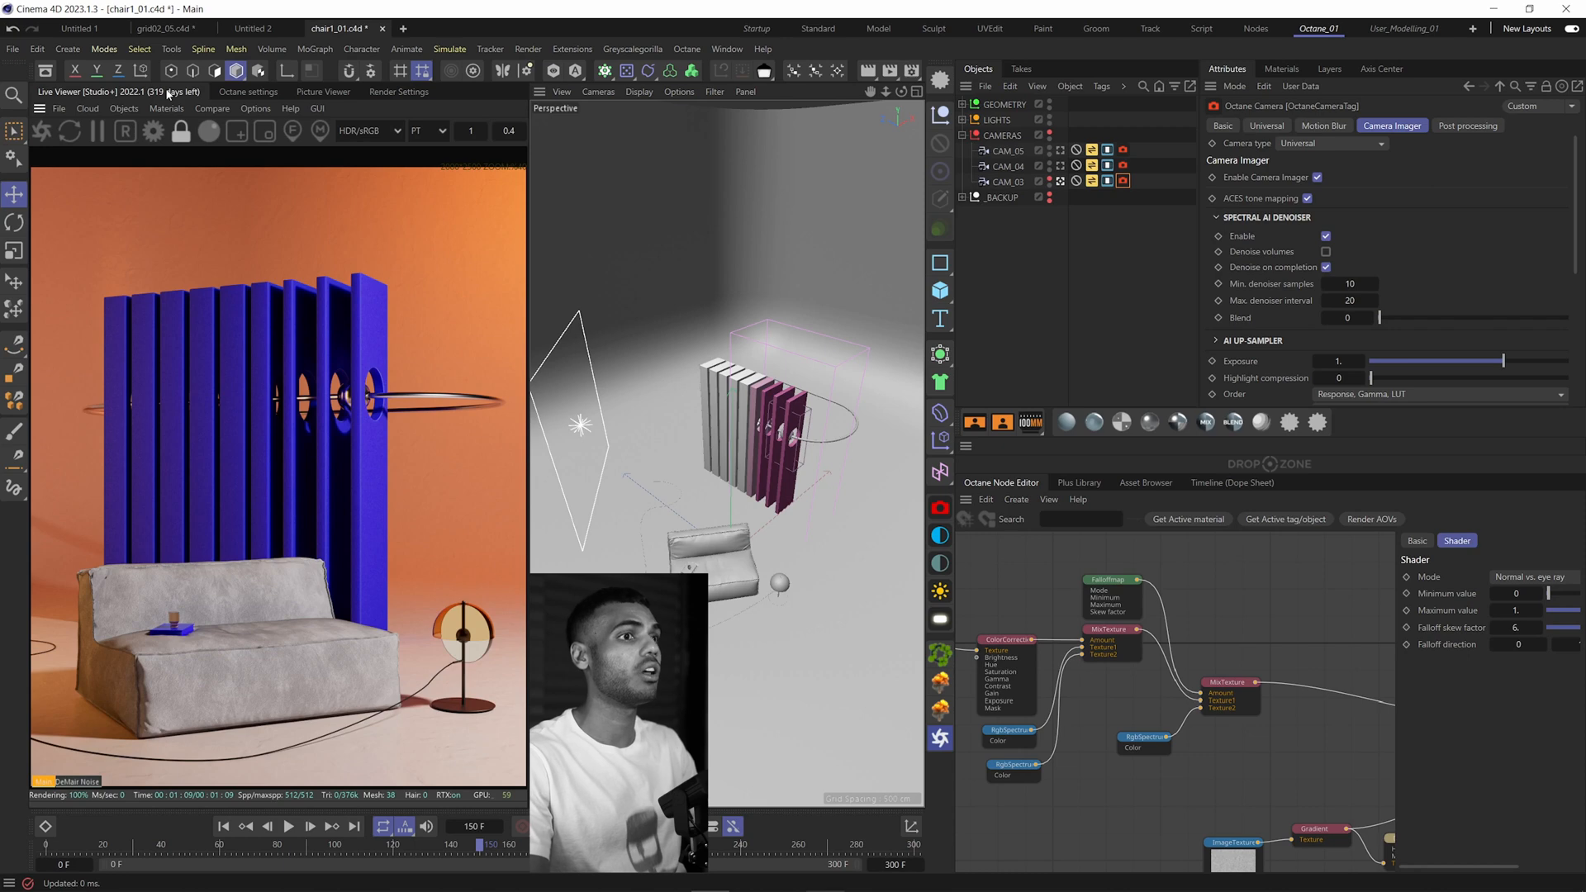